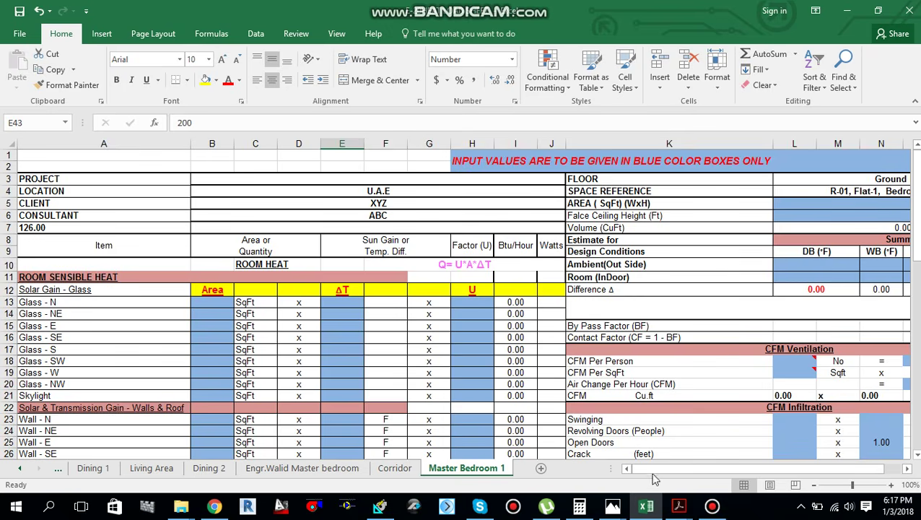
Look over the Master Bedroom 1 heat load sheet and the hand-drawn floor plan in jpg2pdf.pdf.
scroll(427, 384, down, 4)
scroll(423, 382, down, 4)
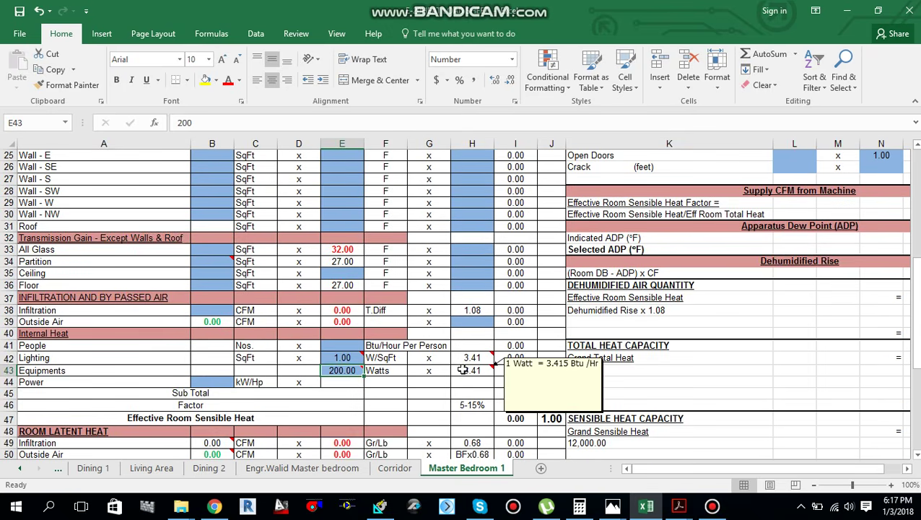
scroll(462, 368, up, 6)
scroll(465, 369, up, 2)
drag(667, 465, 678, 467)
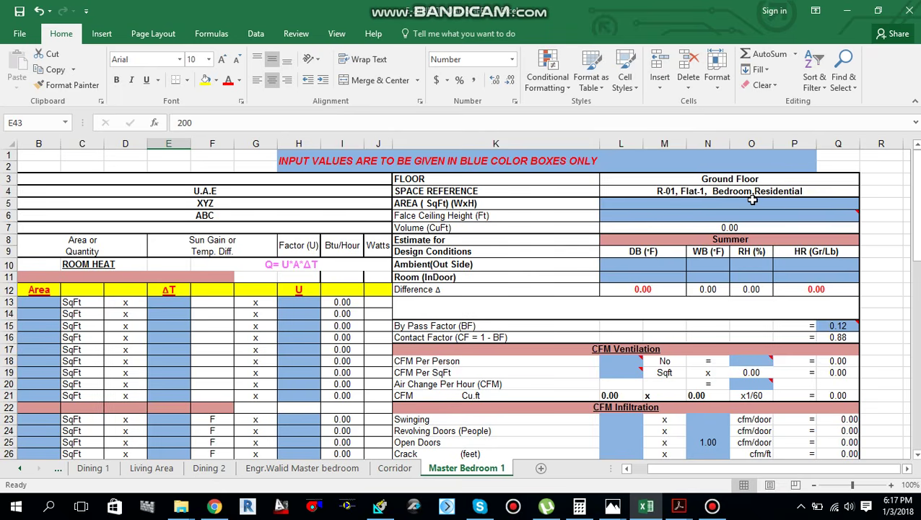
click(678, 505)
click(696, 476)
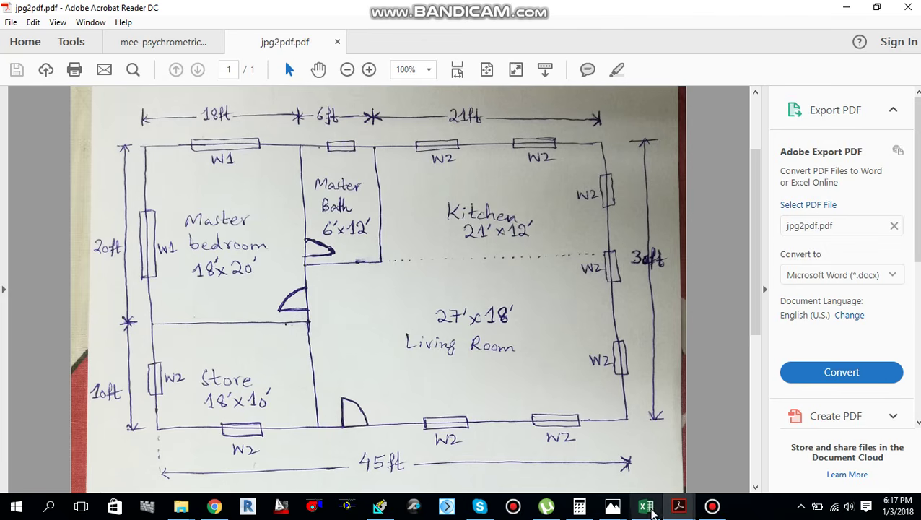
click(627, 401)
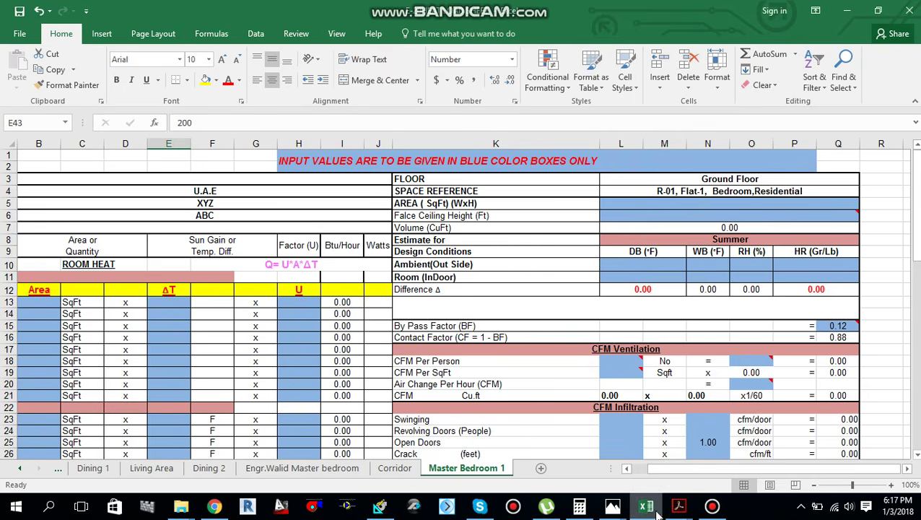
Change the space reference to "R-01, Flat-1, Master Bedroom,Residential".
click(723, 192)
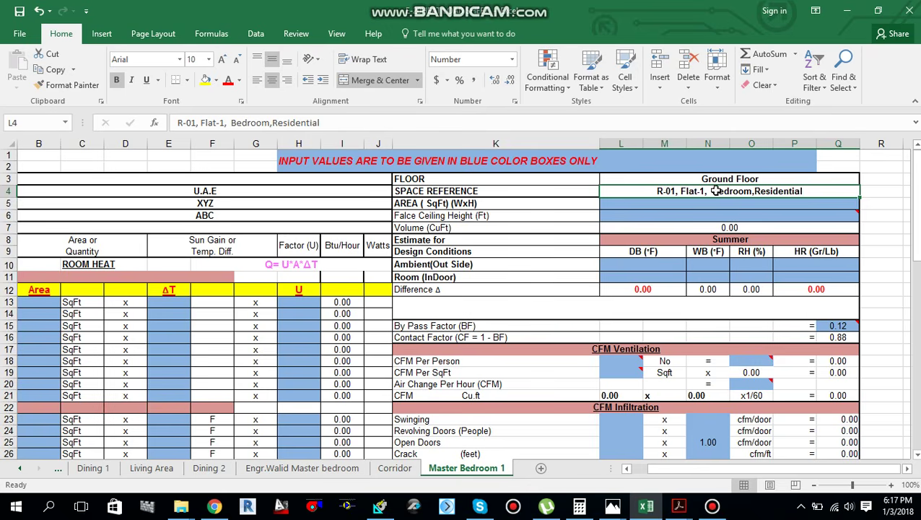
click(230, 123)
text(Master)
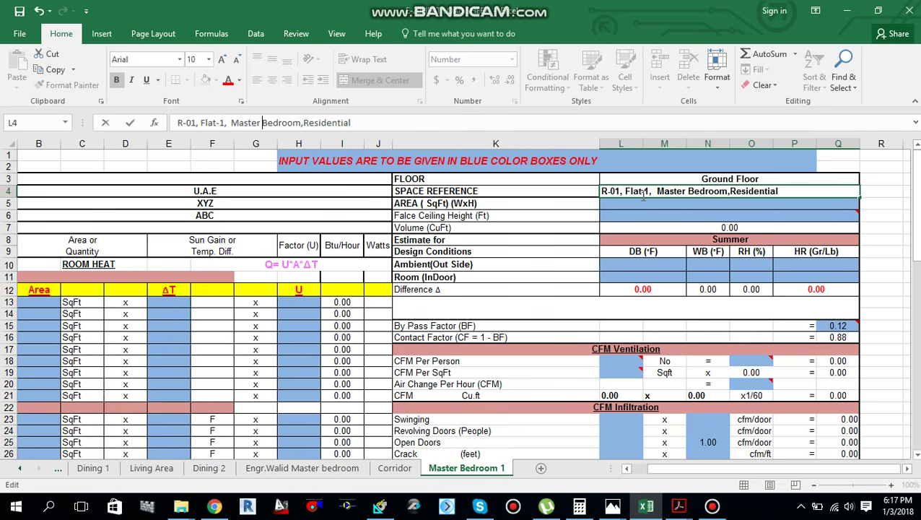
key(Return)
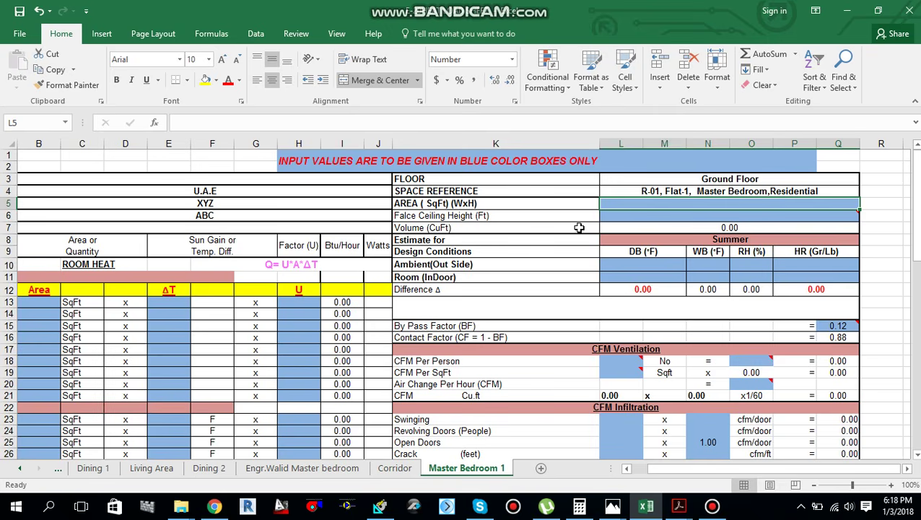
Consult the master bedroom's dimensions on the floor plan PDF and enter an area of 360 sq ft and a false ceiling height of 12.5 ft.
mouse_move(679, 505)
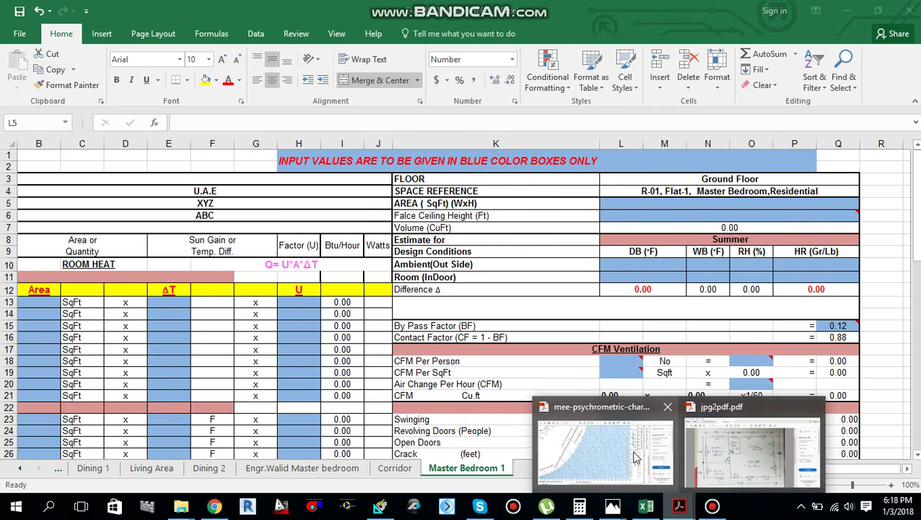
mouse_move(635, 470)
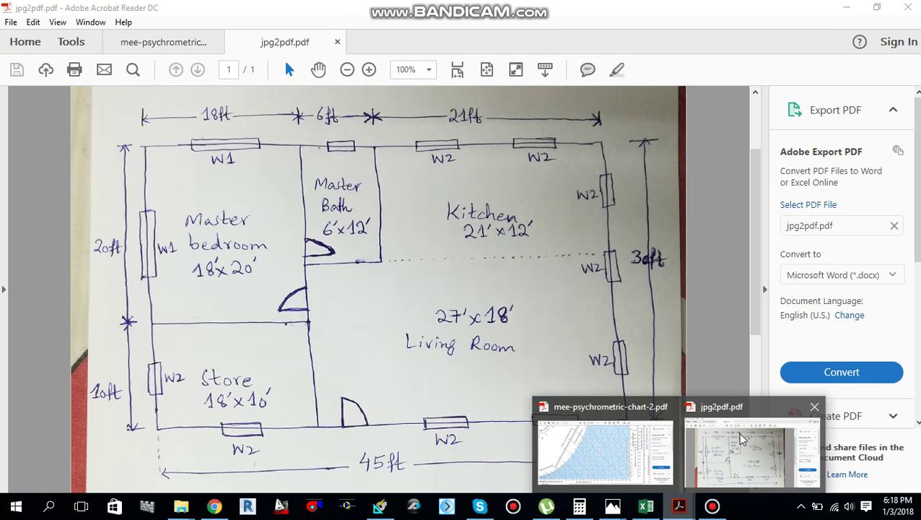
click(715, 452)
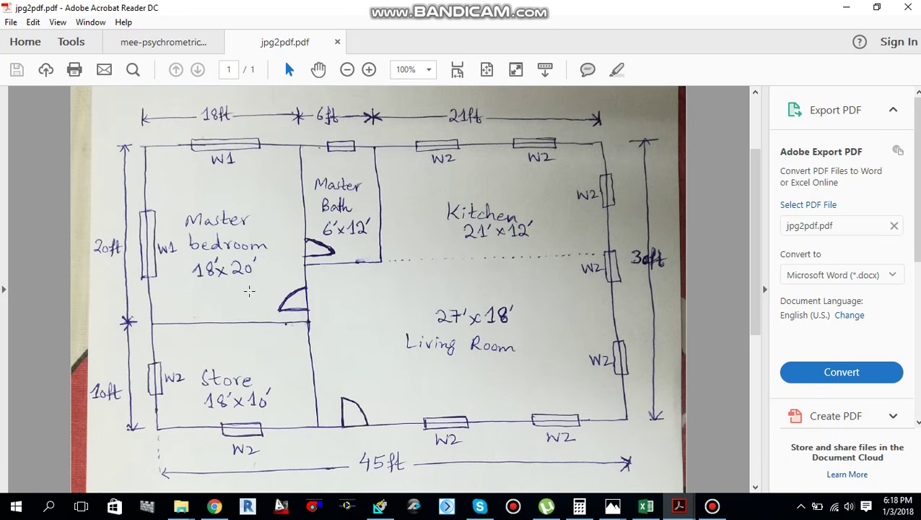
click(646, 505)
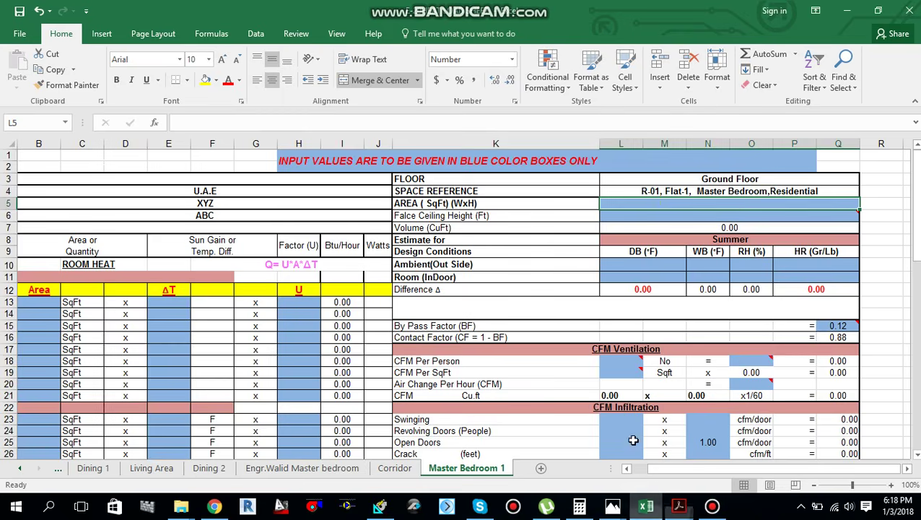
text(360.0)
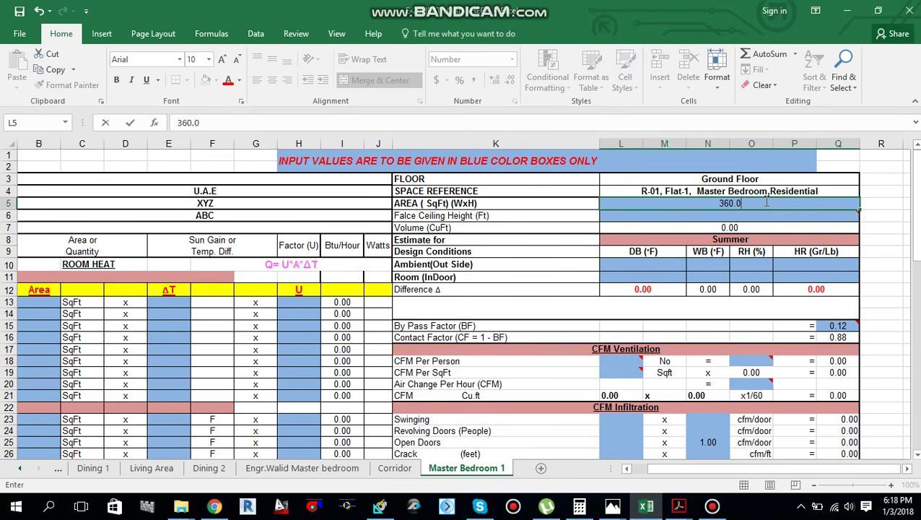
key(Return)
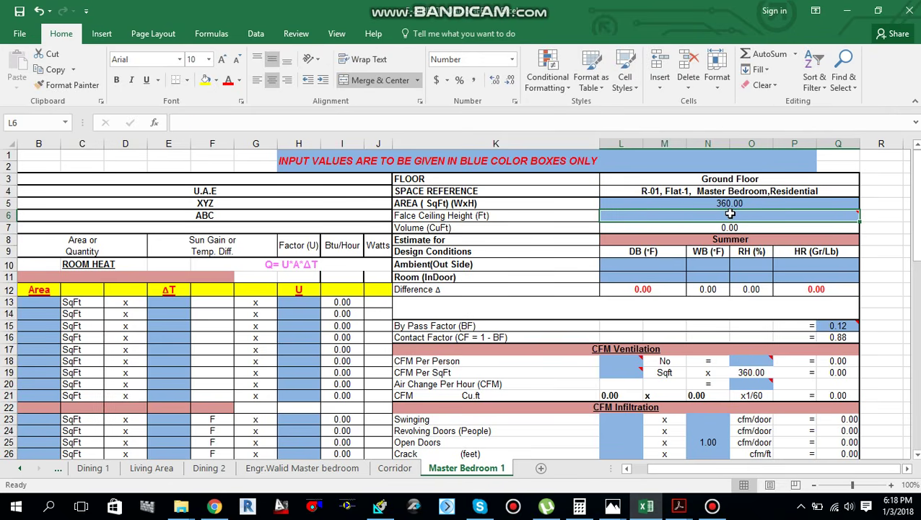
text(12.5)
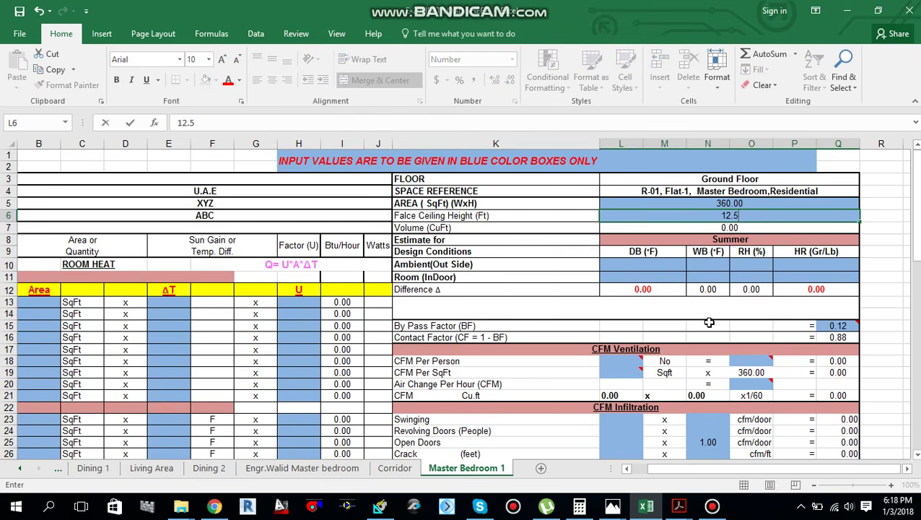
key(Return)
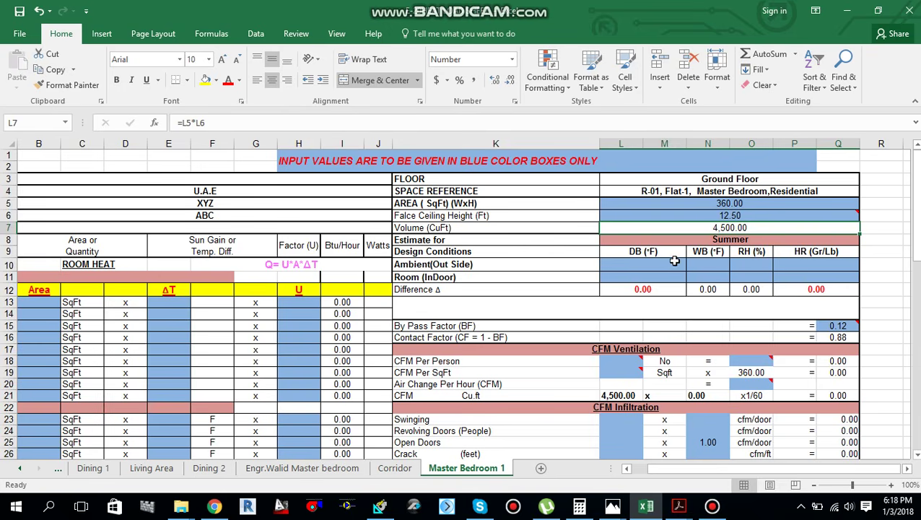
Switch to HAP49 and check the summer design dry bulb and coincident wet bulb temperatures in the Dubai weather properties.
click(637, 268)
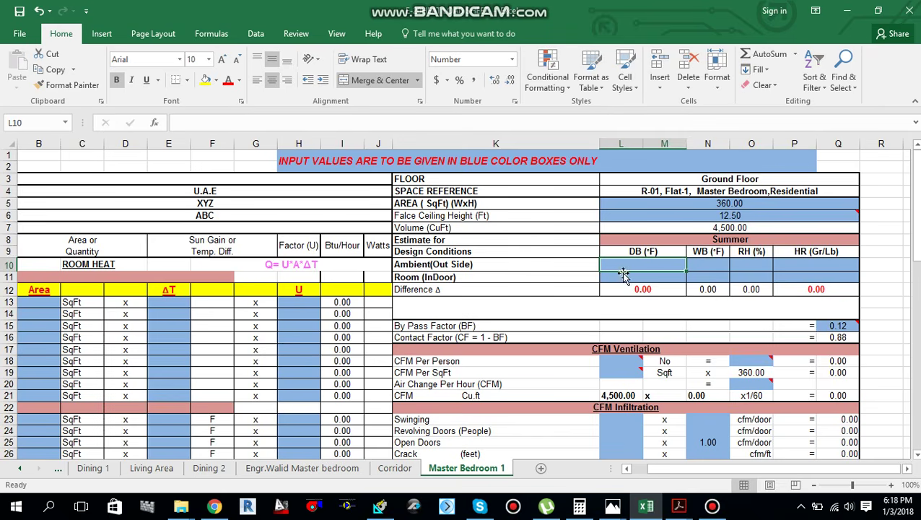
click(379, 509)
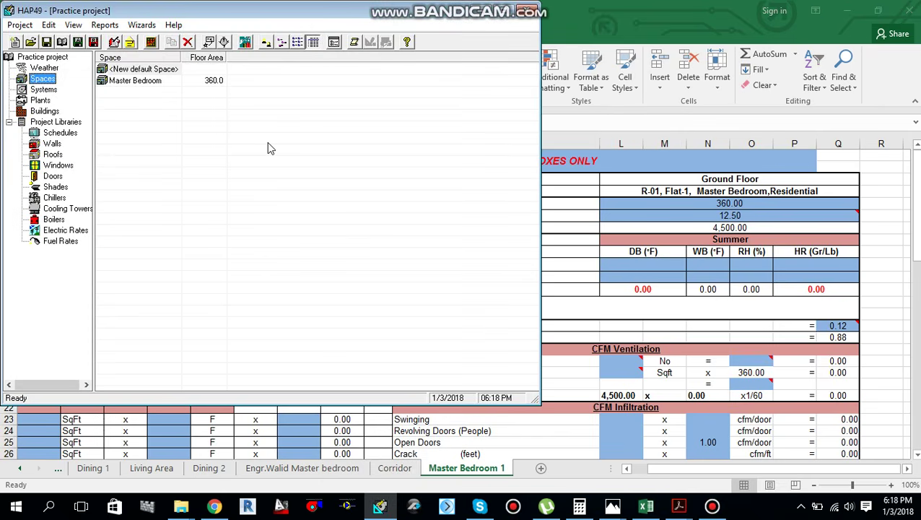
click(57, 69)
double_click(153, 69)
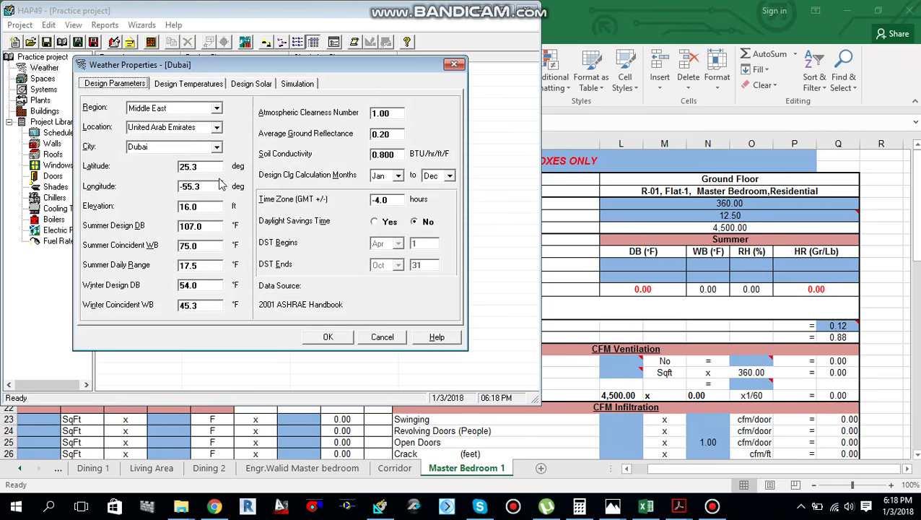
drag(214, 228, 190, 228)
click(204, 227)
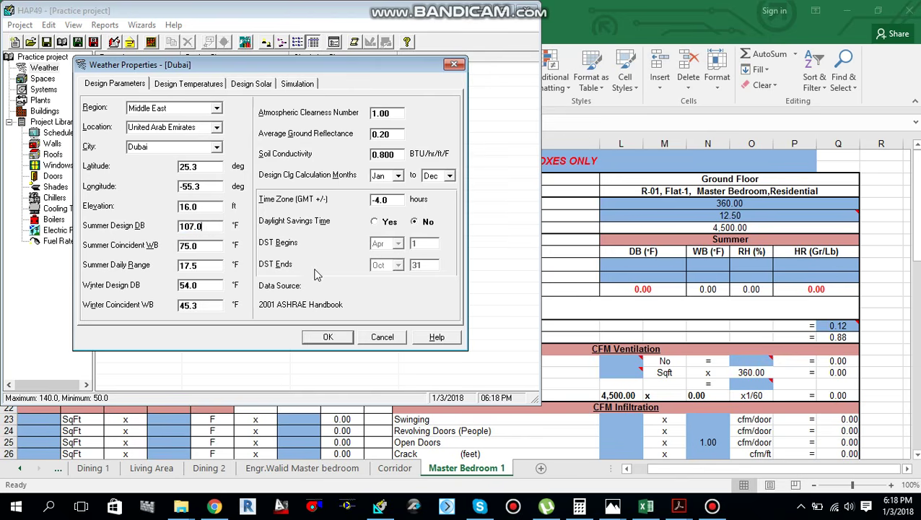
click(204, 247)
click(328, 337)
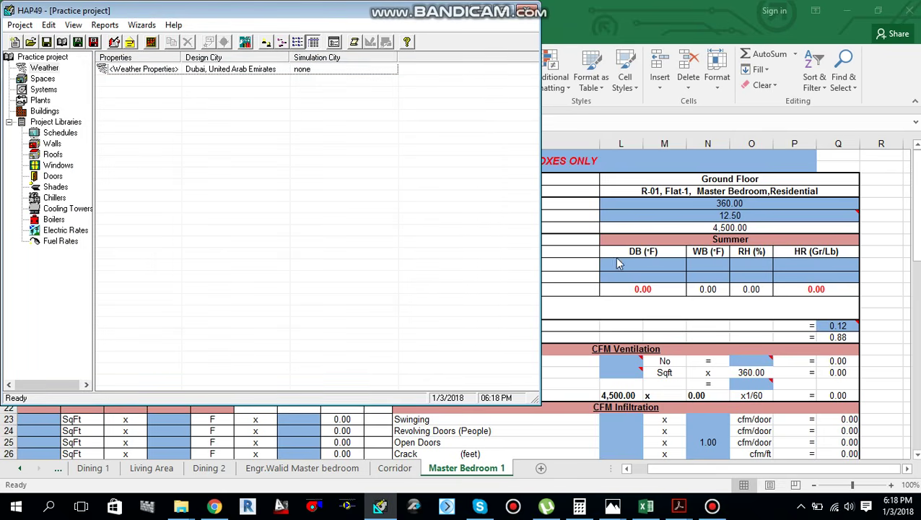
click(470, 11)
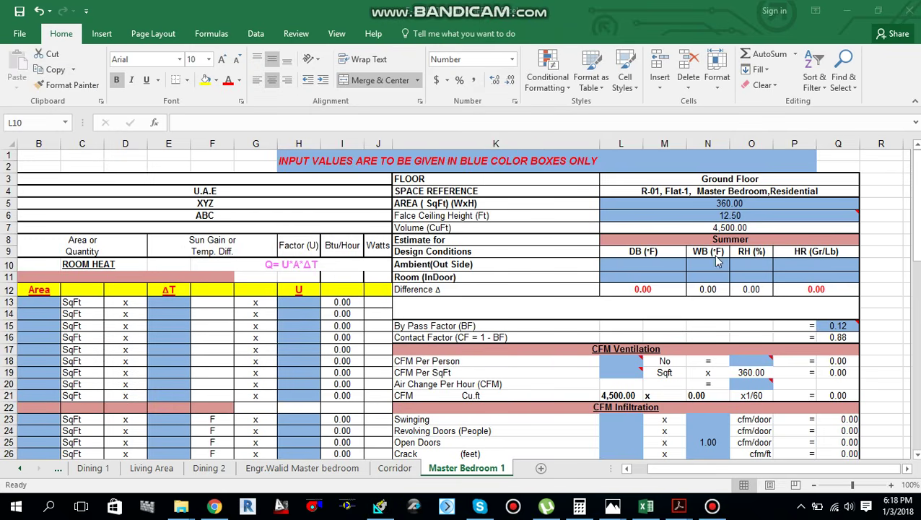
In the Excel sheet, set the ambient (outside) summer conditions to 107 °F dry bulb and 75 °F wet bulb.
click(666, 264)
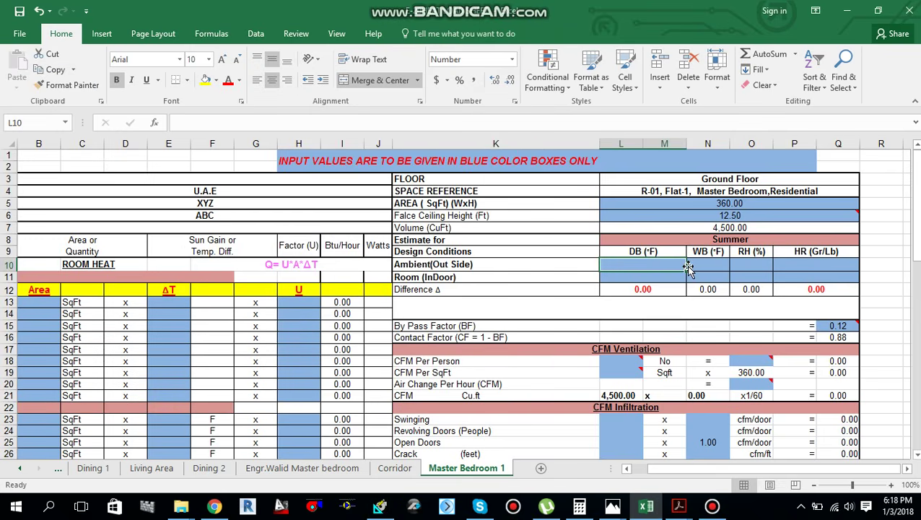
text(107)
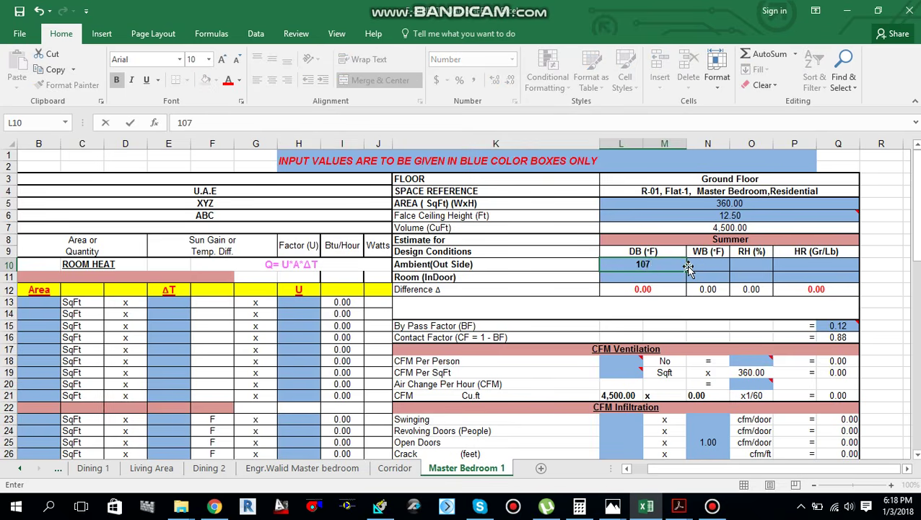
key(Tab)
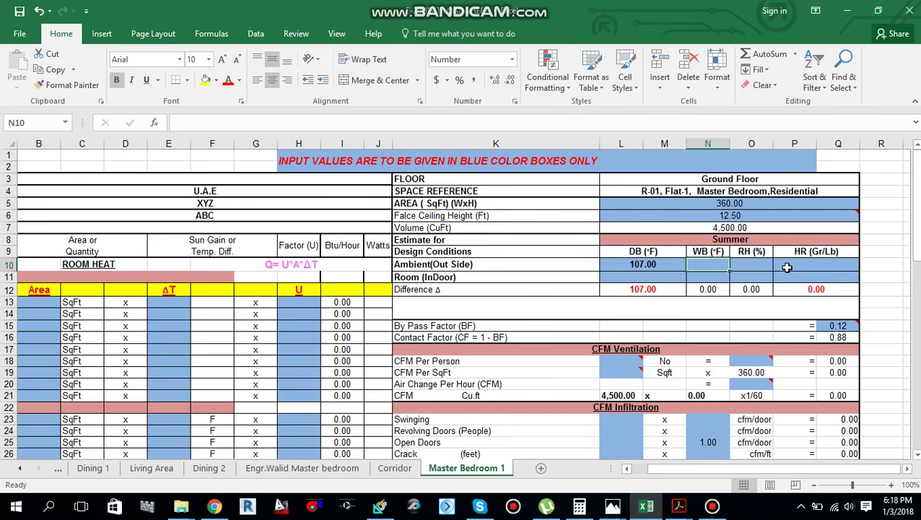
text(75)
key(Tab)
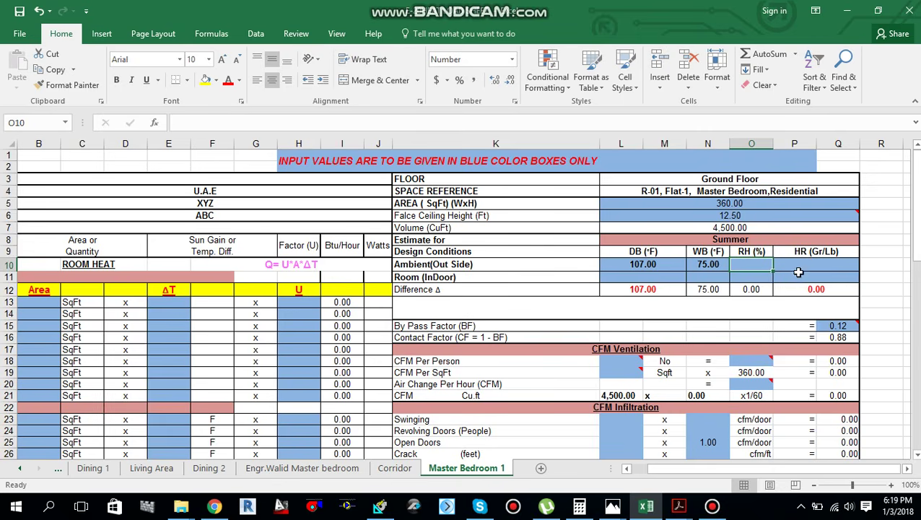
Switch to the psychrometric chart PDF and examine the humidity ratio for 107 °F dry bulb and 75 °F wet bulb.
click(678, 506)
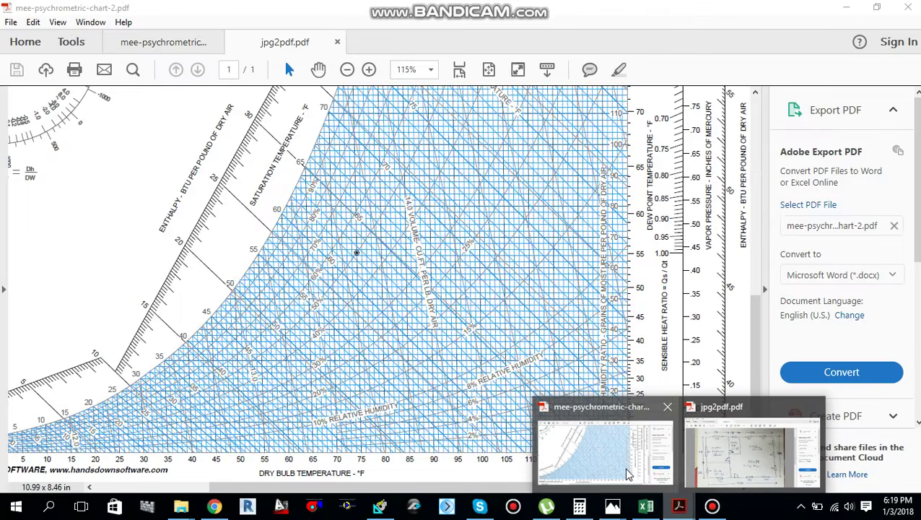
click(628, 475)
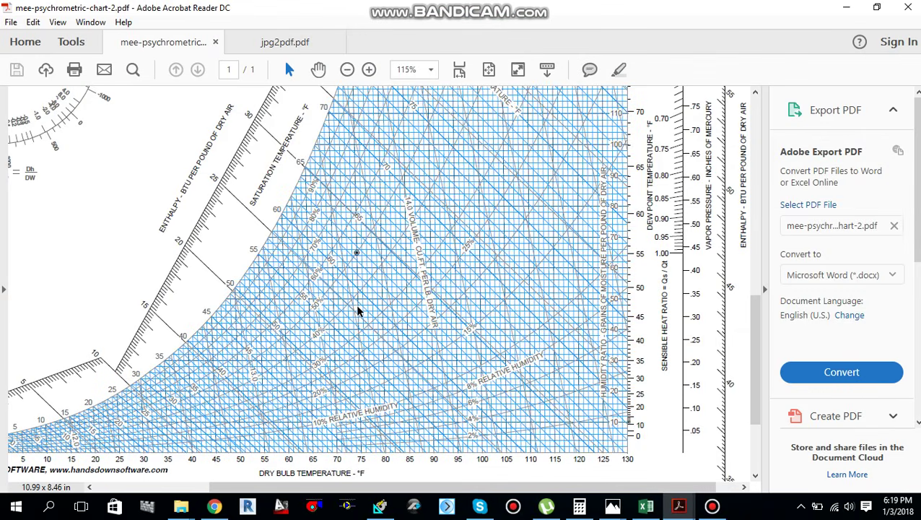
scroll(360, 312, down, 1)
scroll(330, 443, down, 1)
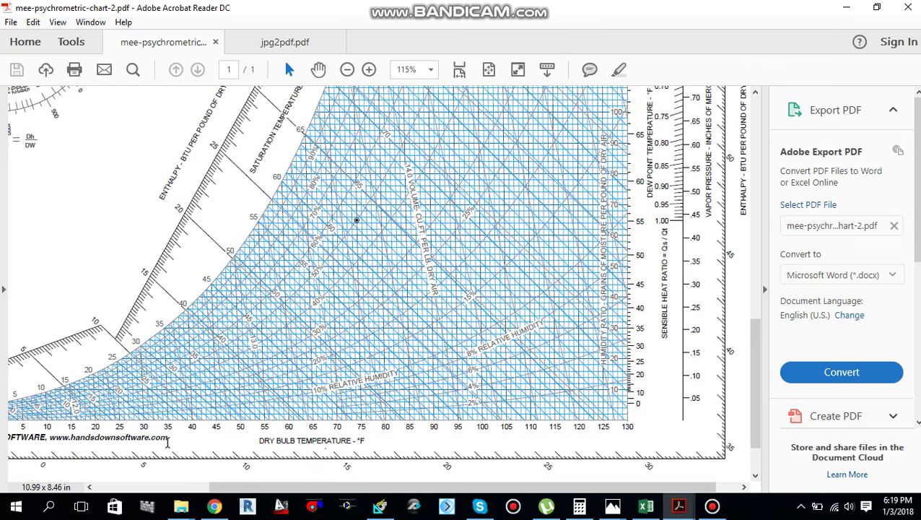
drag(364, 488, 325, 486)
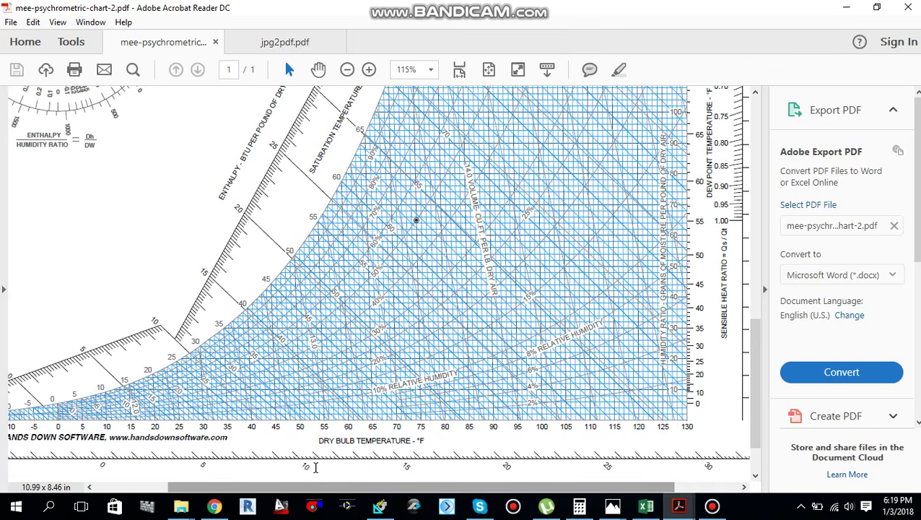
drag(388, 487, 452, 487)
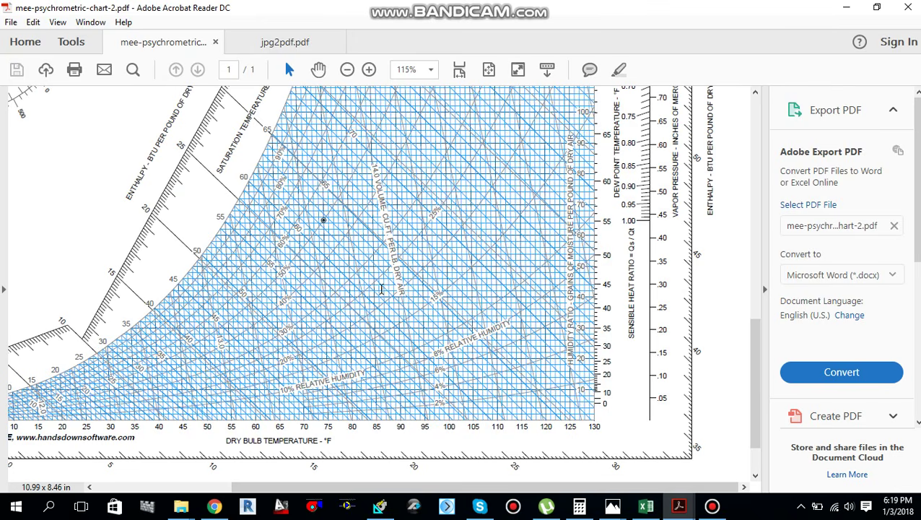
scroll(358, 230, up, 1)
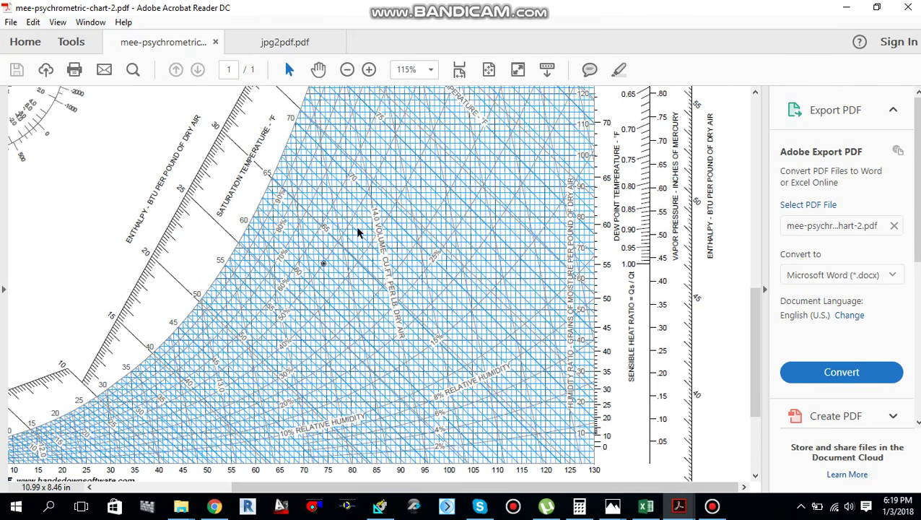
scroll(358, 231, up, 2)
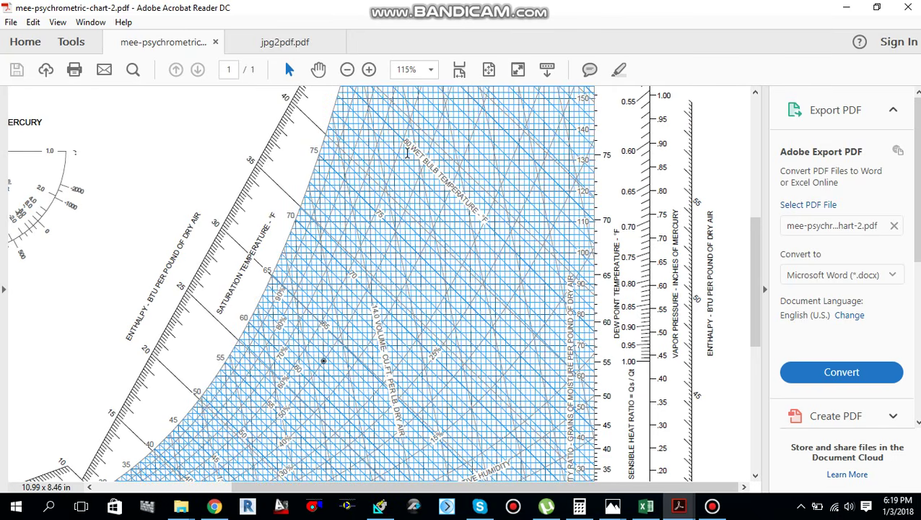
scroll(402, 311, down, 2)
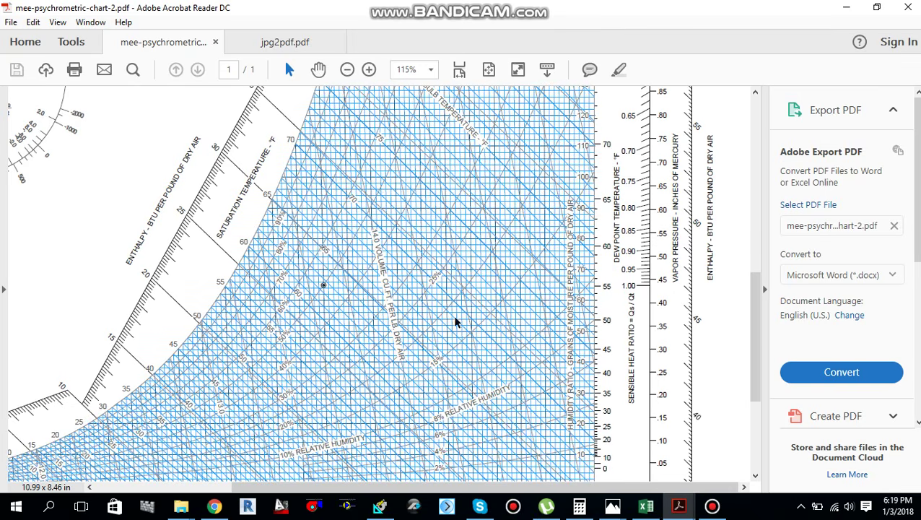
scroll(479, 351, down, 1)
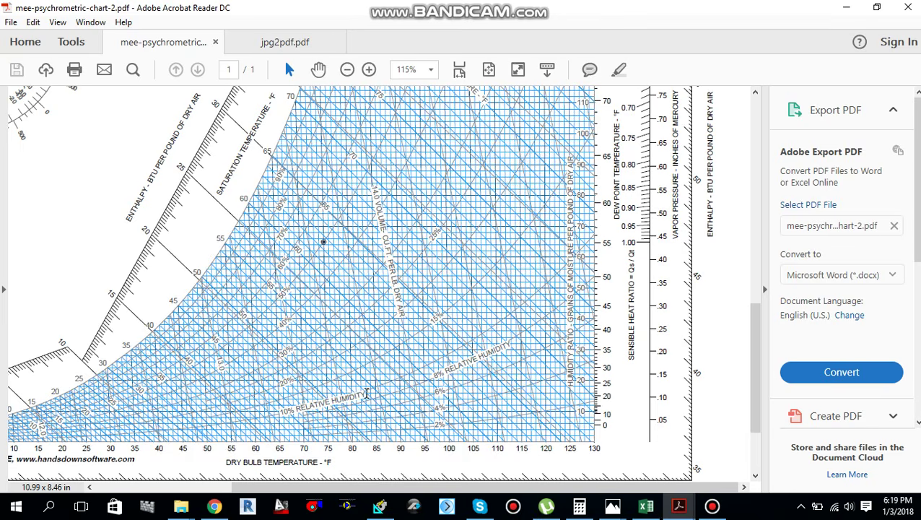
scroll(367, 397, down, 1)
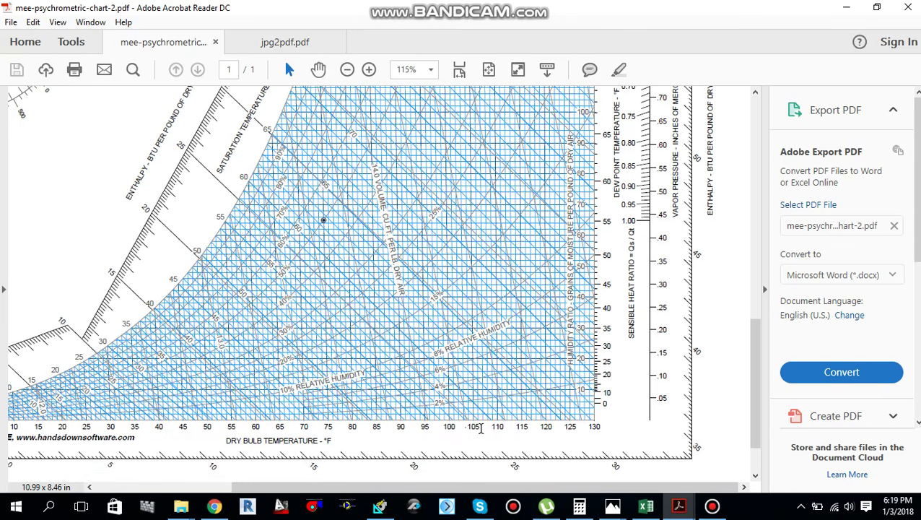
scroll(480, 427, up, 1)
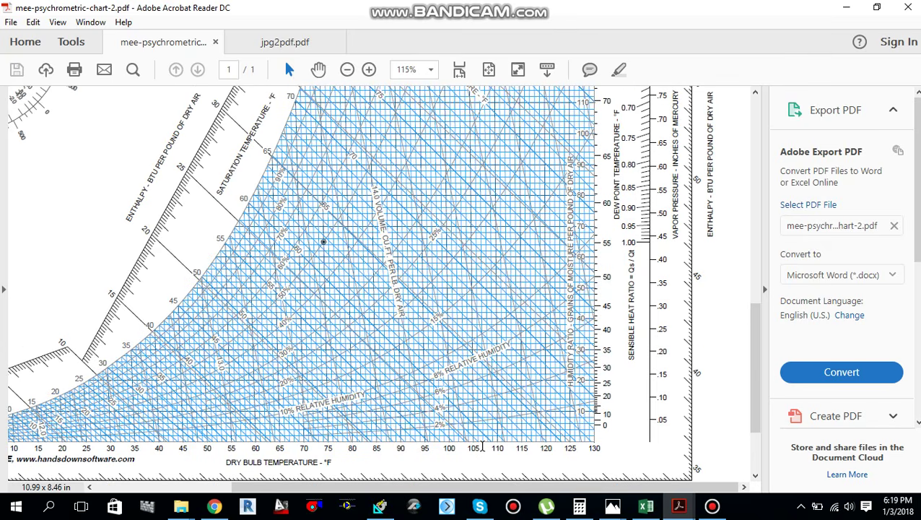
scroll(483, 445, down, 1)
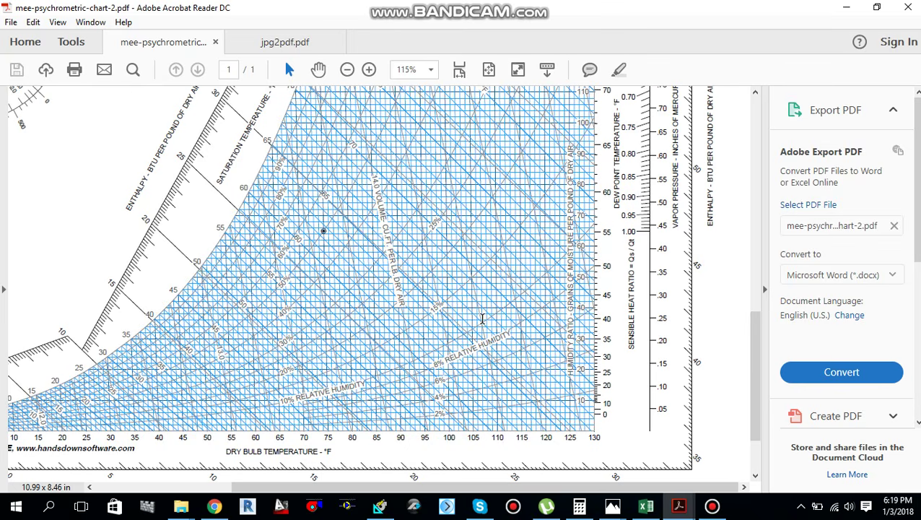
scroll(483, 320, up, 1)
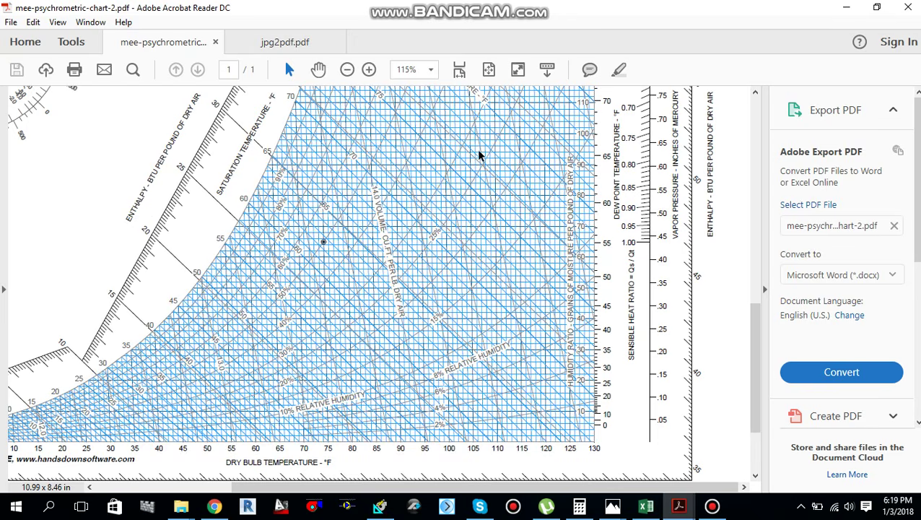
scroll(475, 161, up, 3)
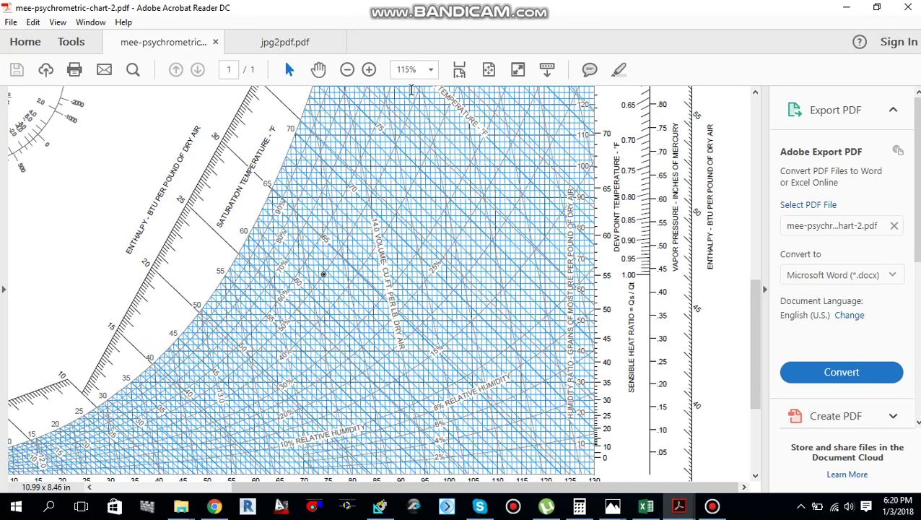
scroll(513, 296, down, 2)
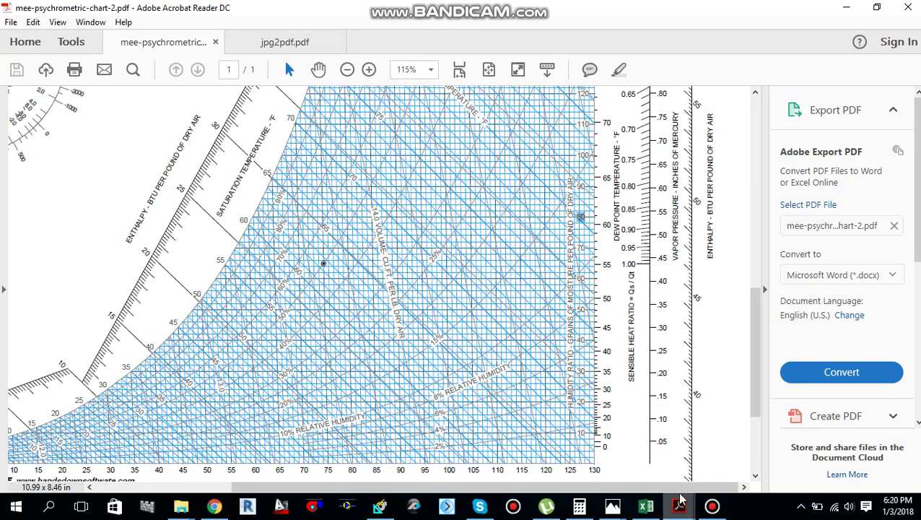
Return to the Excel sheet and set the ambient (outside) humidity ratio to 80 Gr/Lb.
click(646, 506)
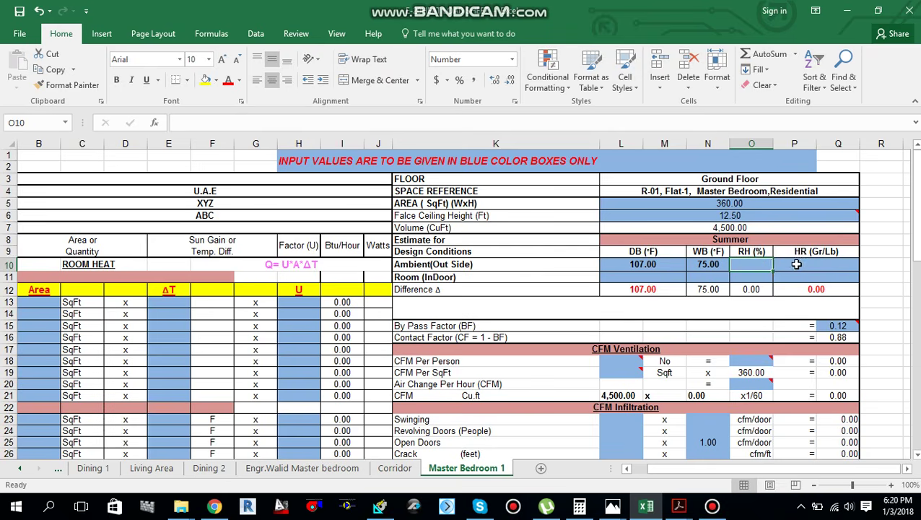
click(796, 264)
text(0)
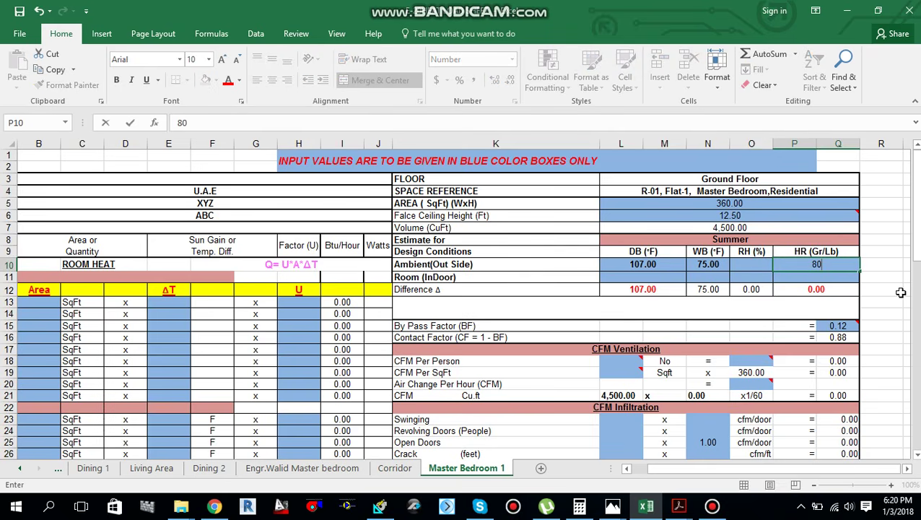
key(Left)
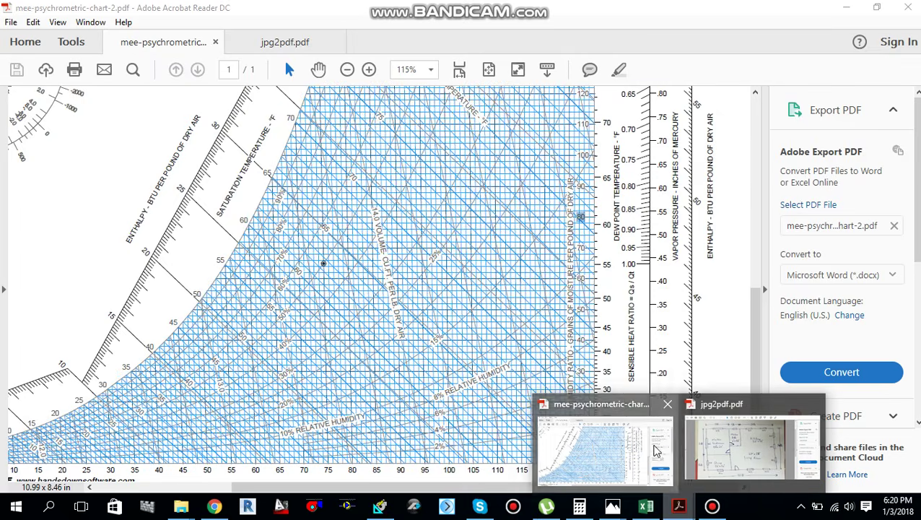
Consult the psychrometric chart for the outside relative humidity and enter 24% as the ambient RH in the Excel sheet.
click(599, 440)
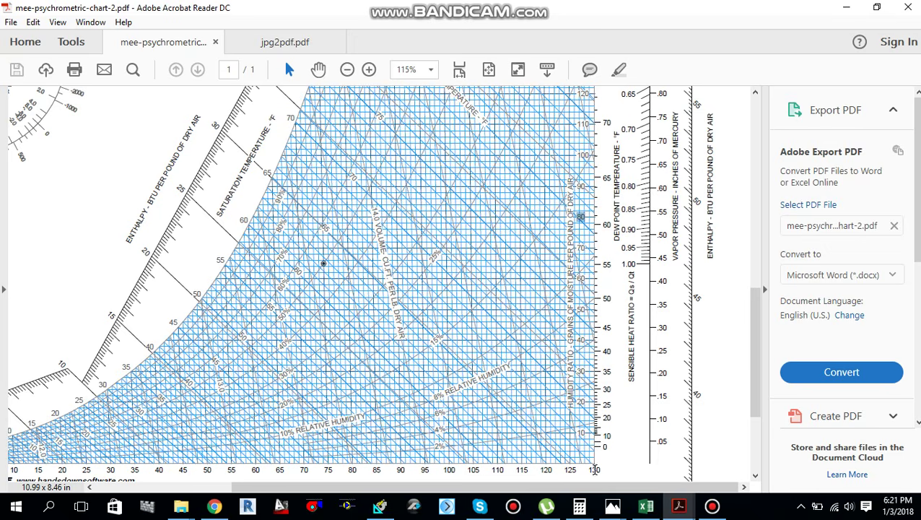
click(646, 505)
text(24)
key(Return)
Set the room (indoor) design conditions to 75 °F dry bulb and 50% relative humidity.
key(Left)
key(Left)
key(Left)
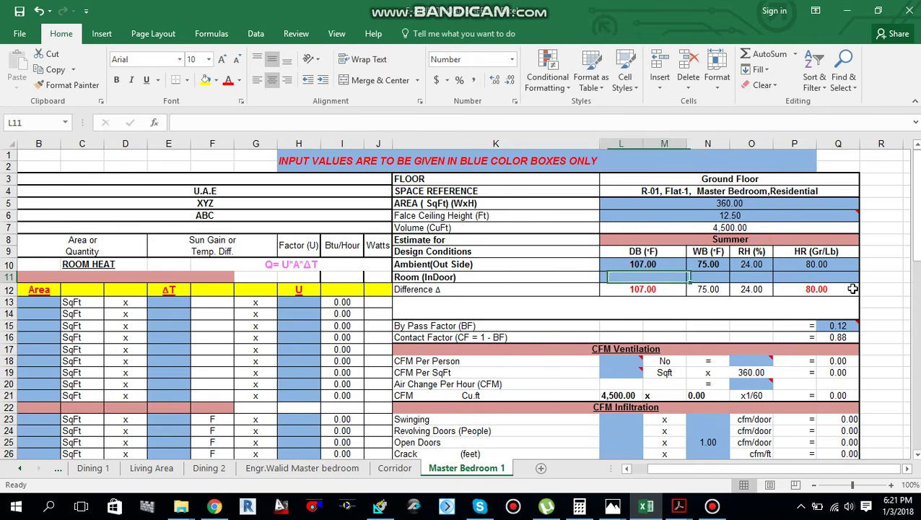
key(Right)
key(Right)
key(Left)
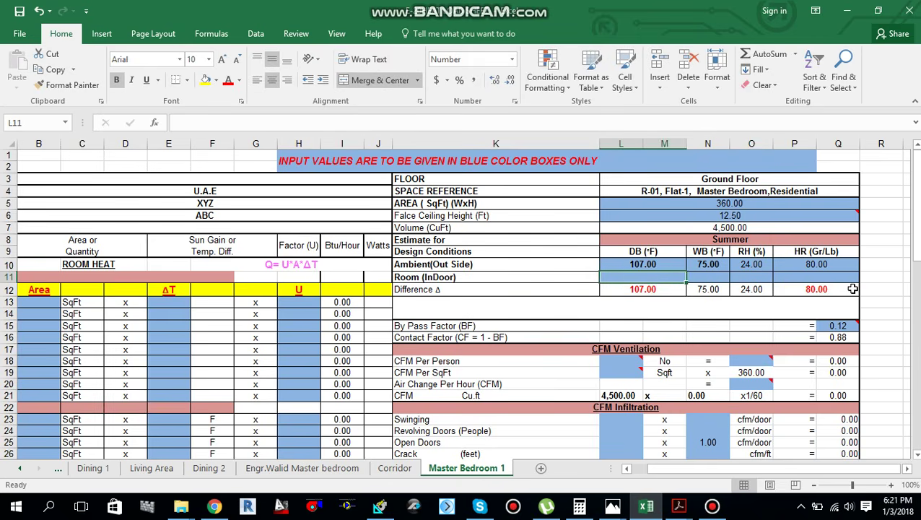
text(75)
key(Tab)
key(Tab)
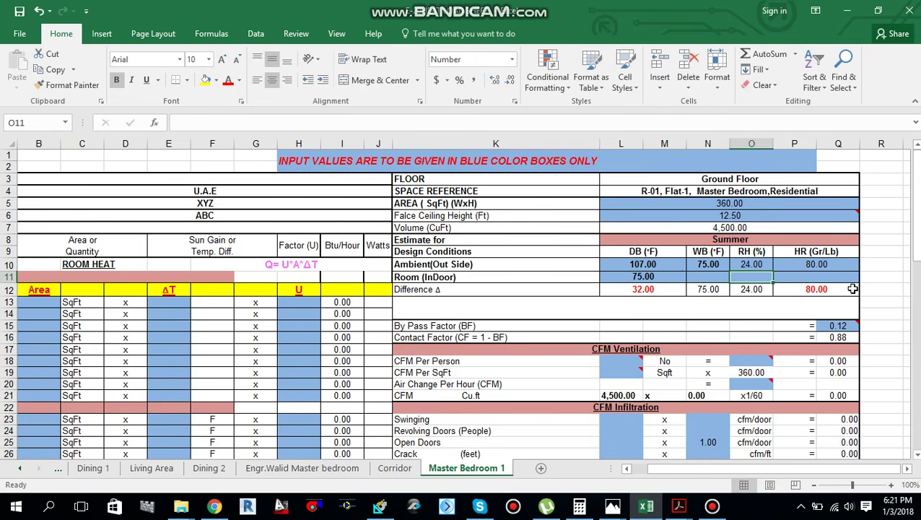
text(50)
key(shift+Tab)
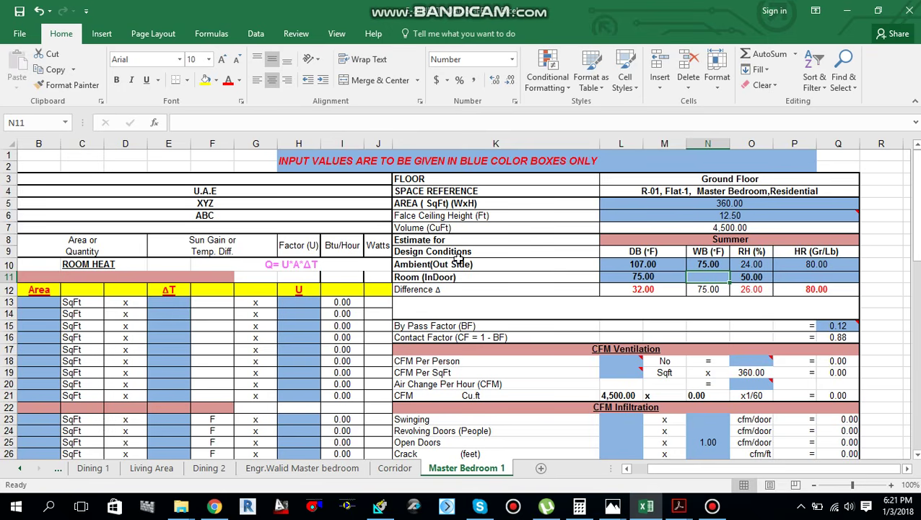
Read the indoor humidity ratio off the psychrometric chart and enter 68 Gr/Lb for the room in the Excel sheet.
mouse_move(677, 509)
click(614, 453)
scroll(362, 395, down, 1)
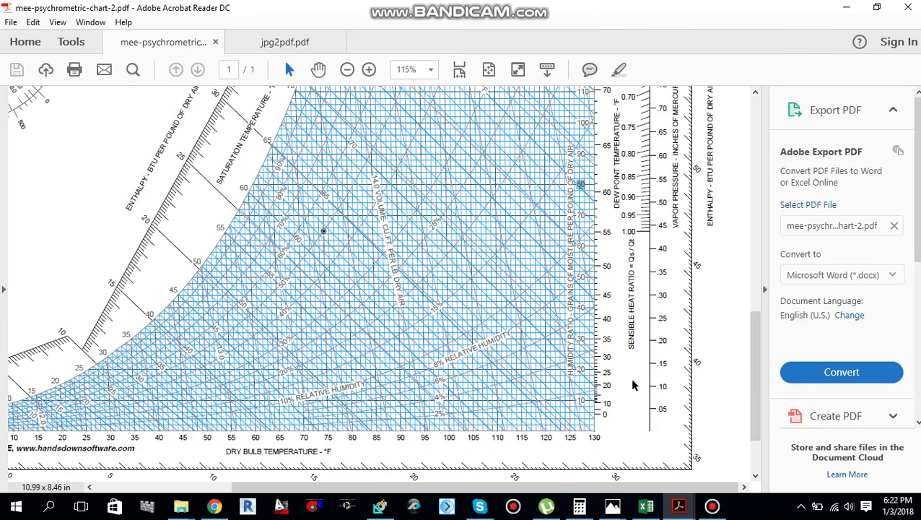
click(646, 506)
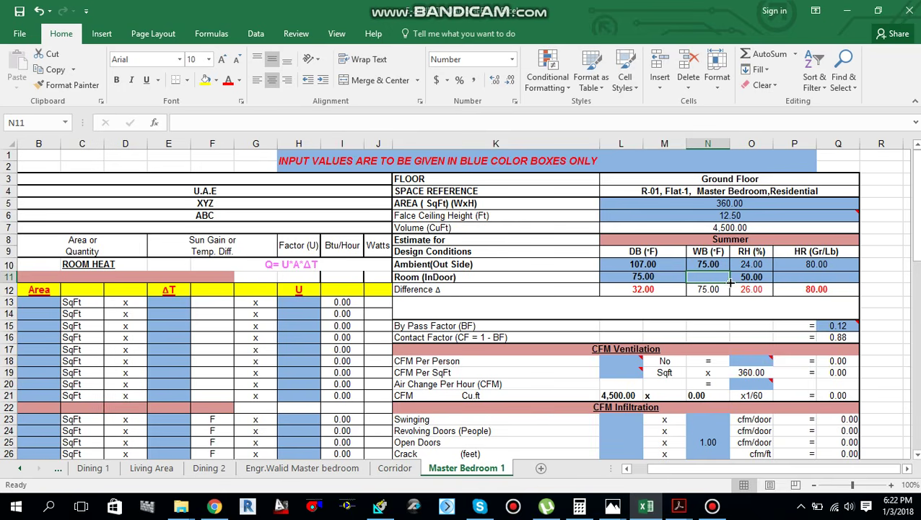
click(807, 276)
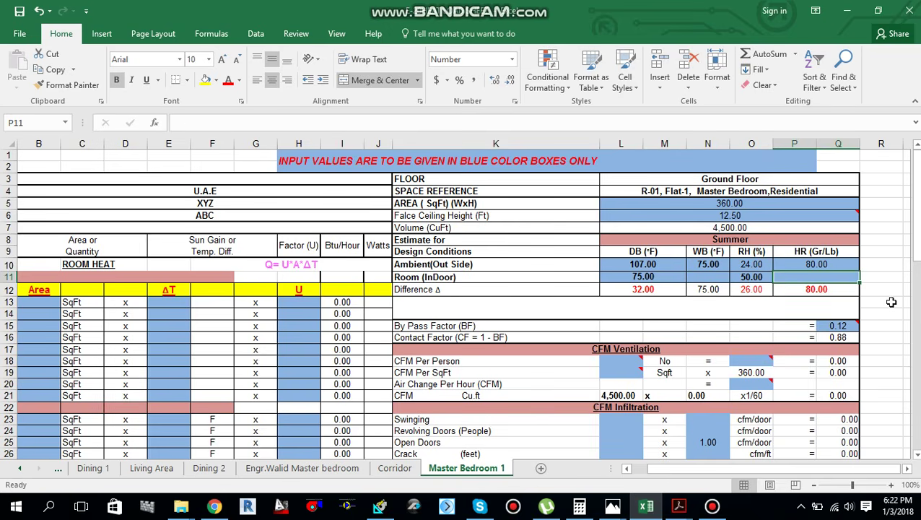
text(68)
key(Left)
key(Left)
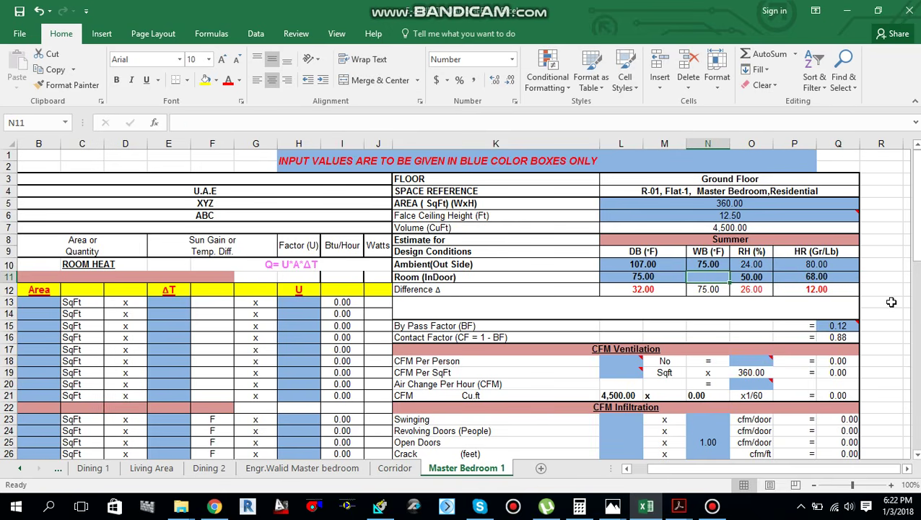
Read the indoor wet bulb temperature off the psychrometric chart and enter 63 °F for the room in the Excel sheet.
click(678, 506)
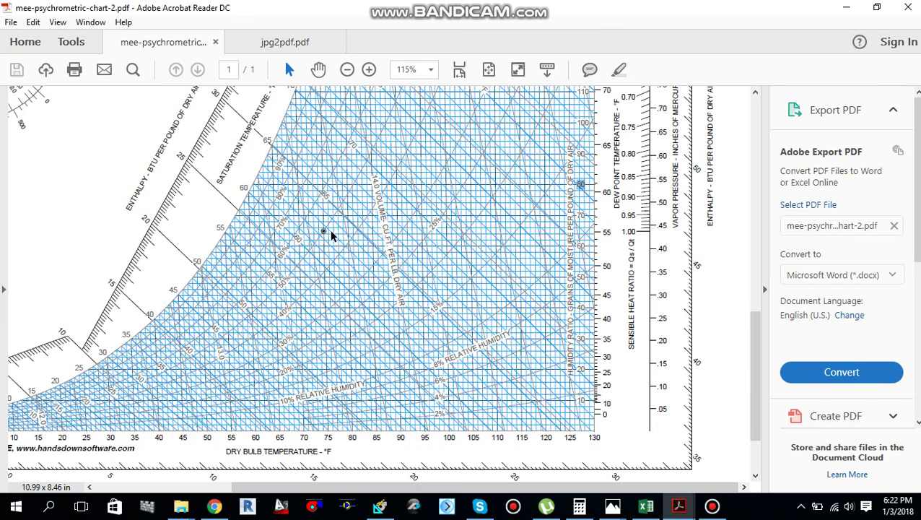
click(646, 507)
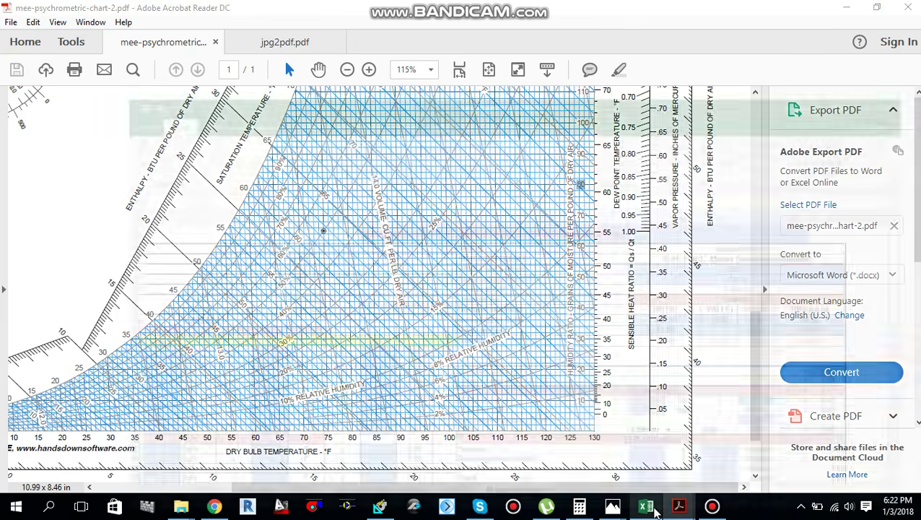
text(63)
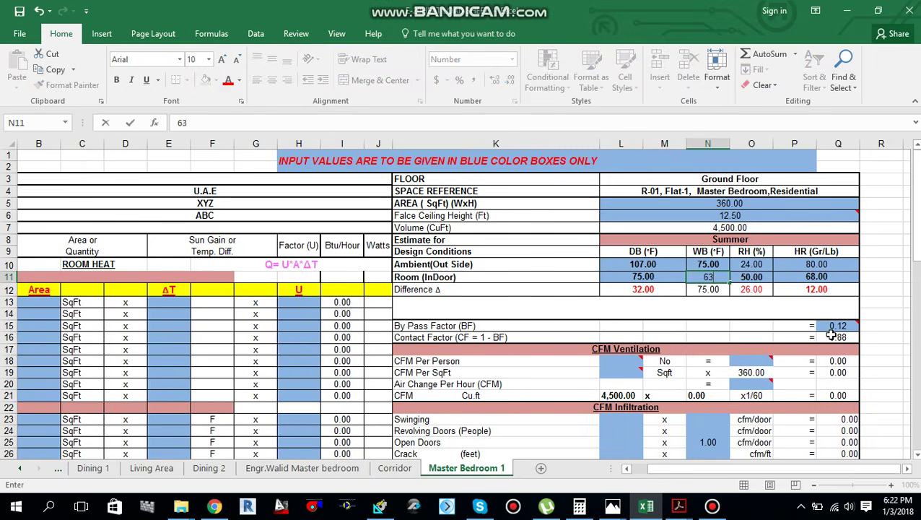
key(Tab)
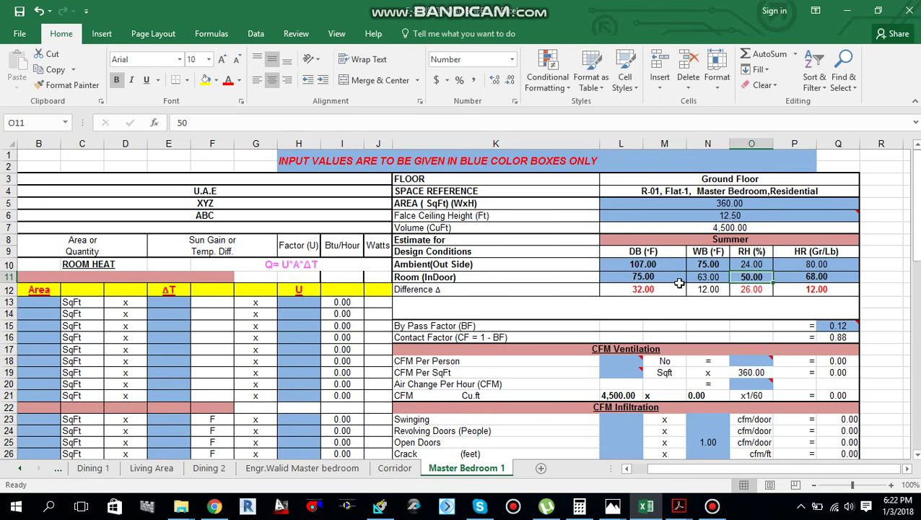
Check the calculated outdoor-to-indoor differences for dry bulb, wet bulb and relative humidity.
click(661, 265)
click(661, 277)
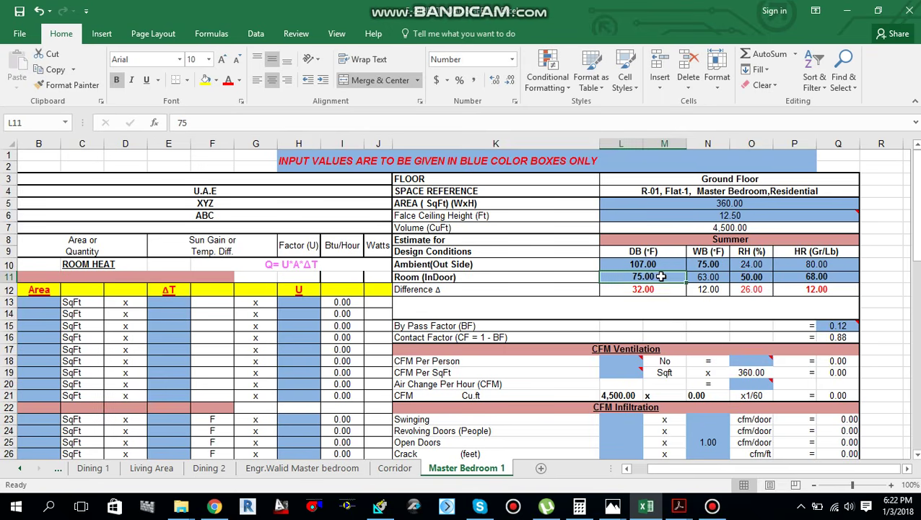
click(653, 289)
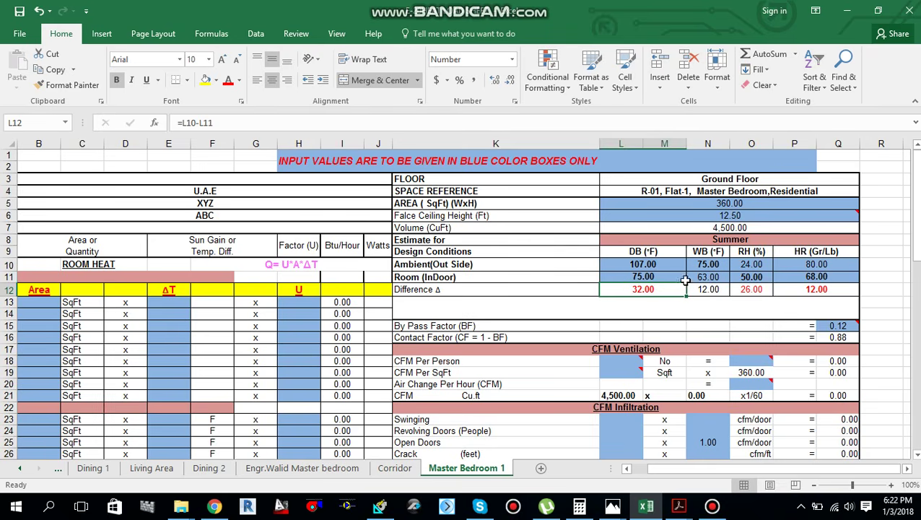
click(716, 289)
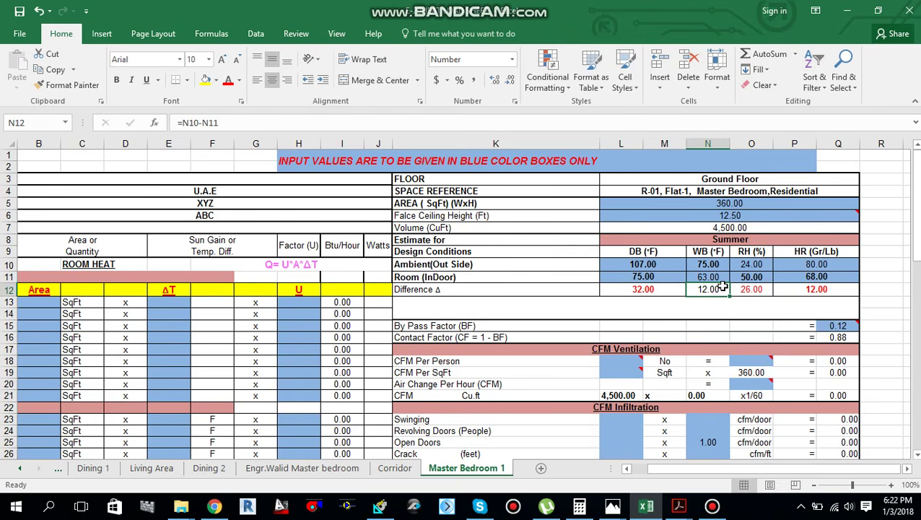
click(750, 288)
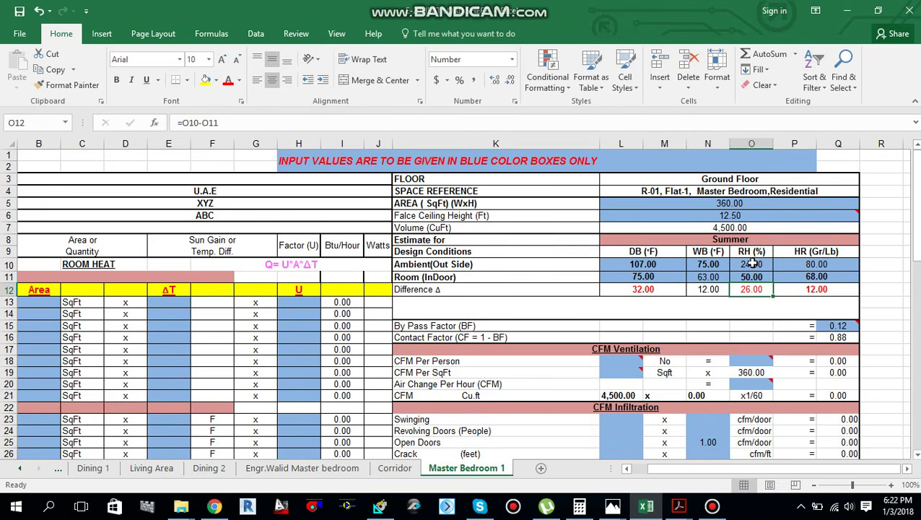
Check the humidity ratio difference and enter 0.12 as the By Pass Factor.
click(817, 290)
scroll(753, 319, down, 1)
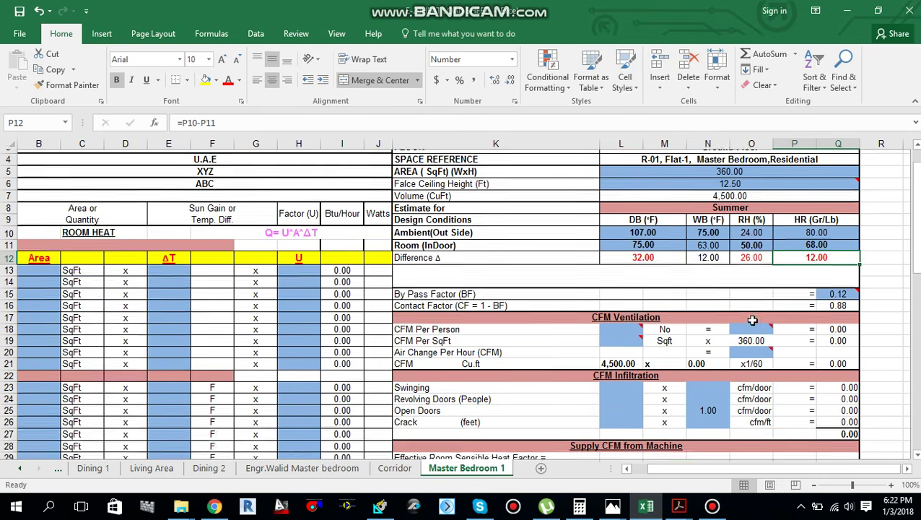
click(837, 289)
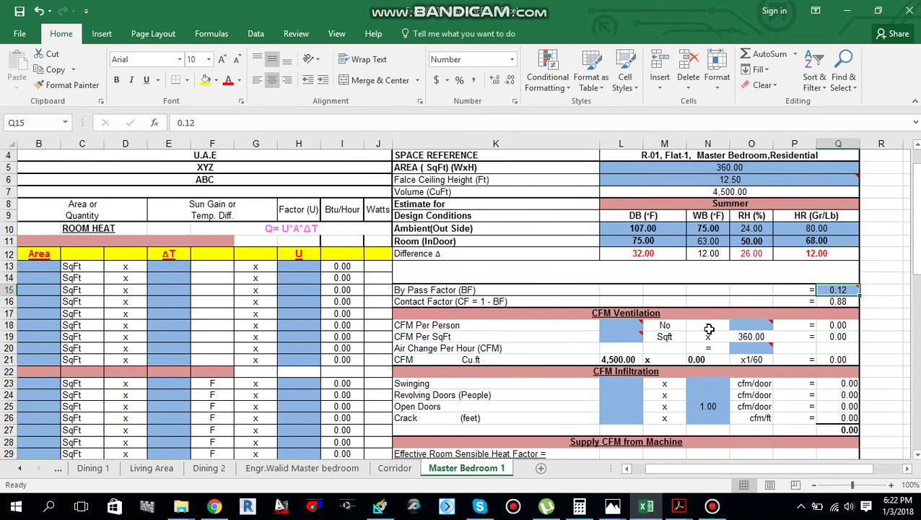
scroll(703, 332, up, 1)
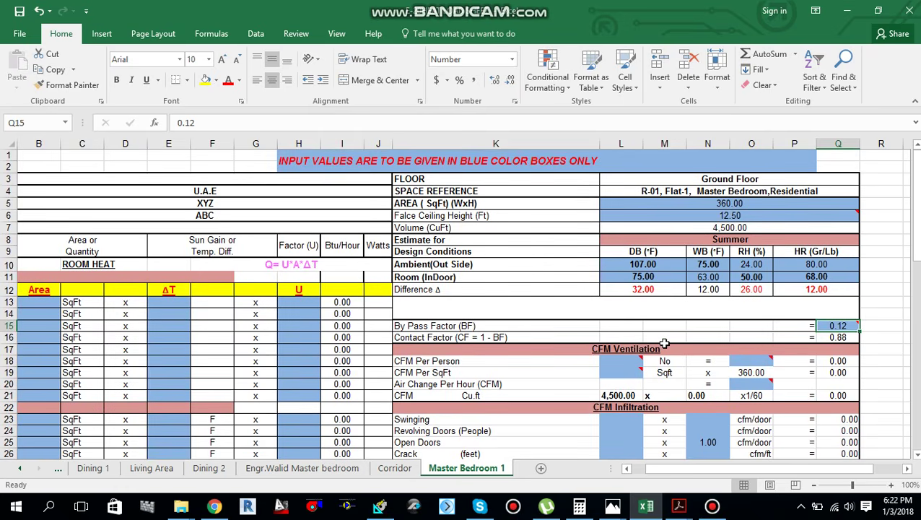
text(0.12)
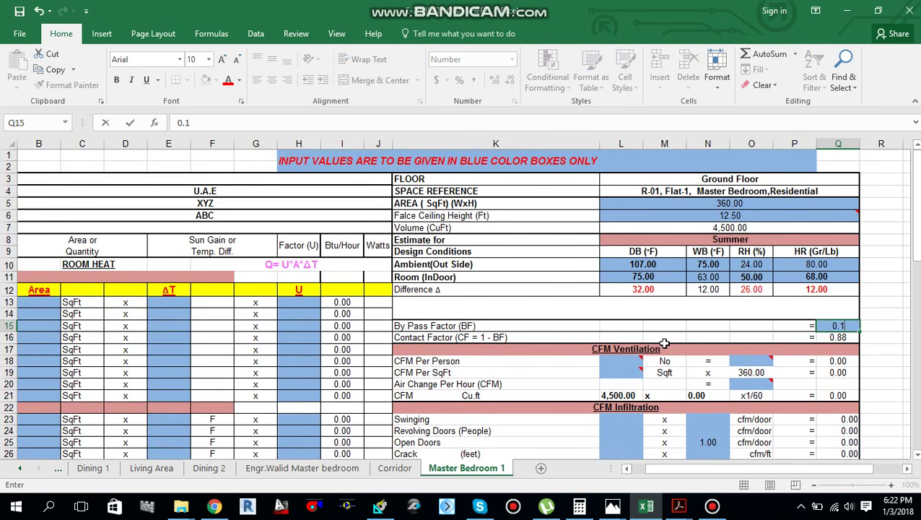
key(Return)
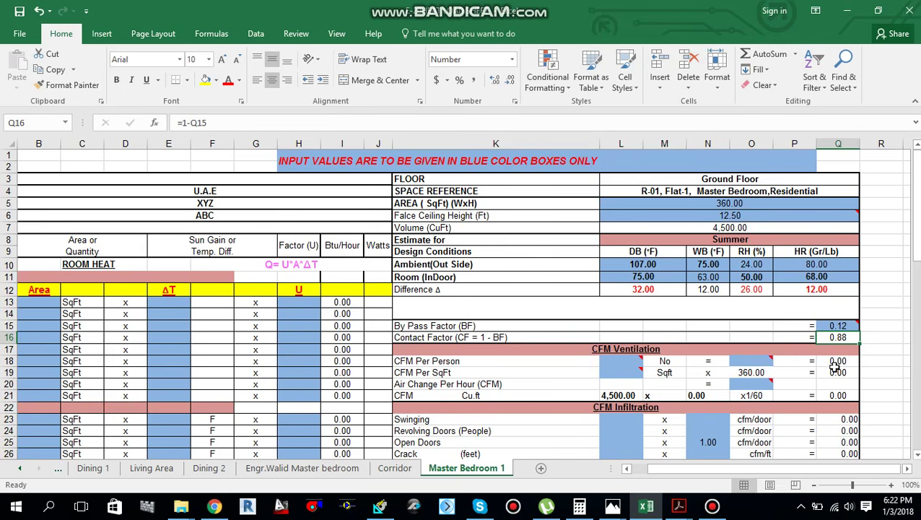
scroll(843, 321, down, 1)
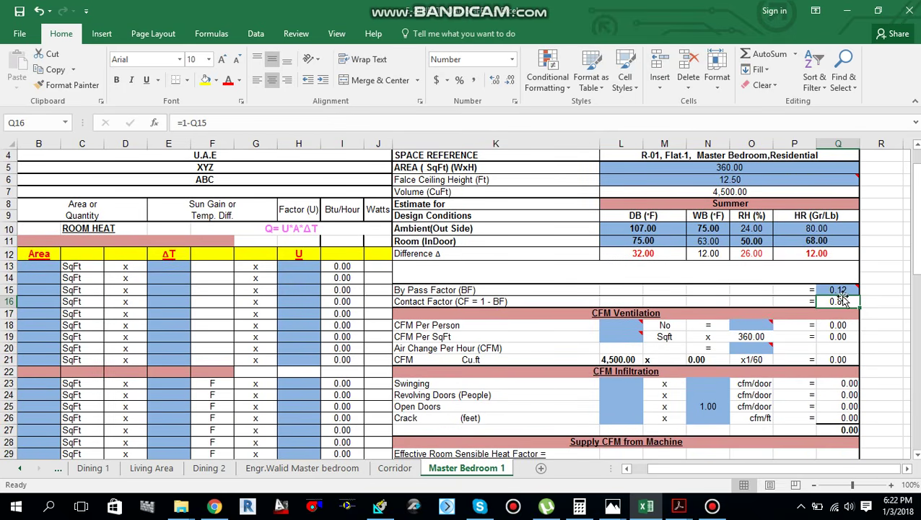
click(838, 290)
Set the number of people to 2 on the CFM Per Person row of the CFM Ventilation section.
scroll(708, 317, down, 2)
click(622, 255)
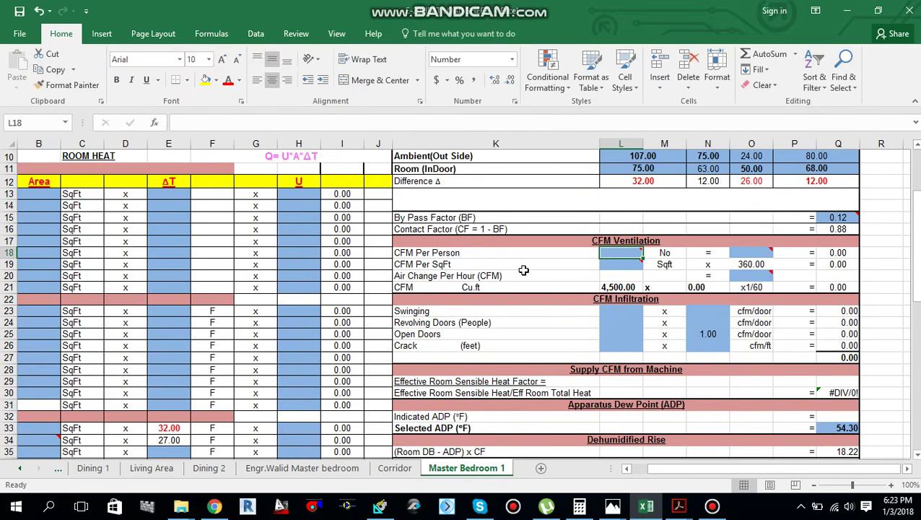
click(754, 252)
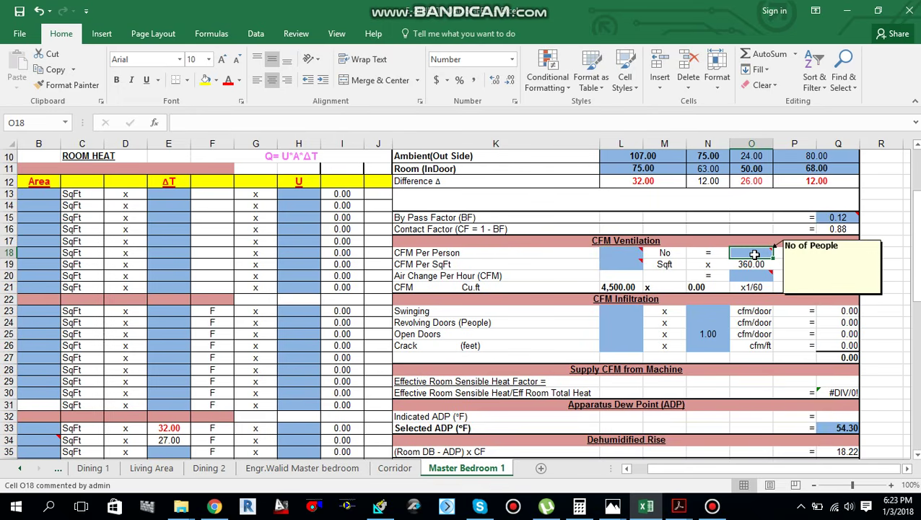
text(2)
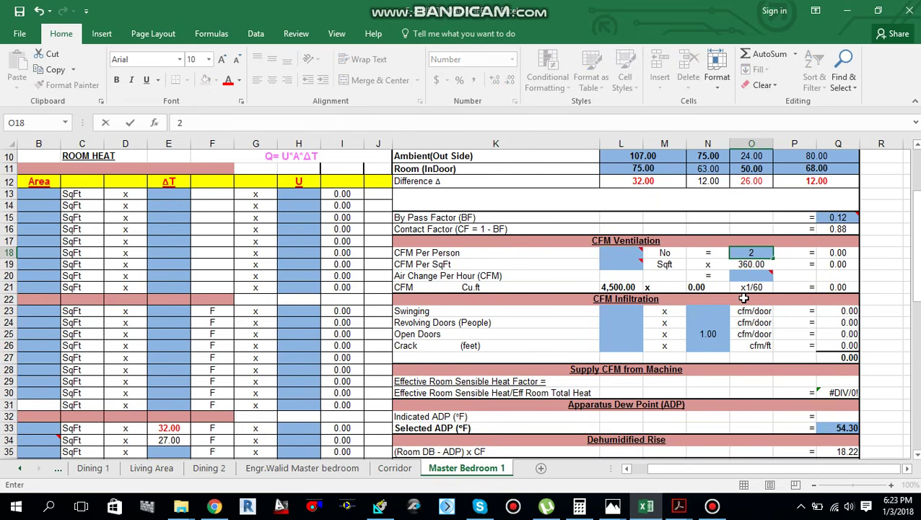
key(Left)
key(Left)
key(Left)
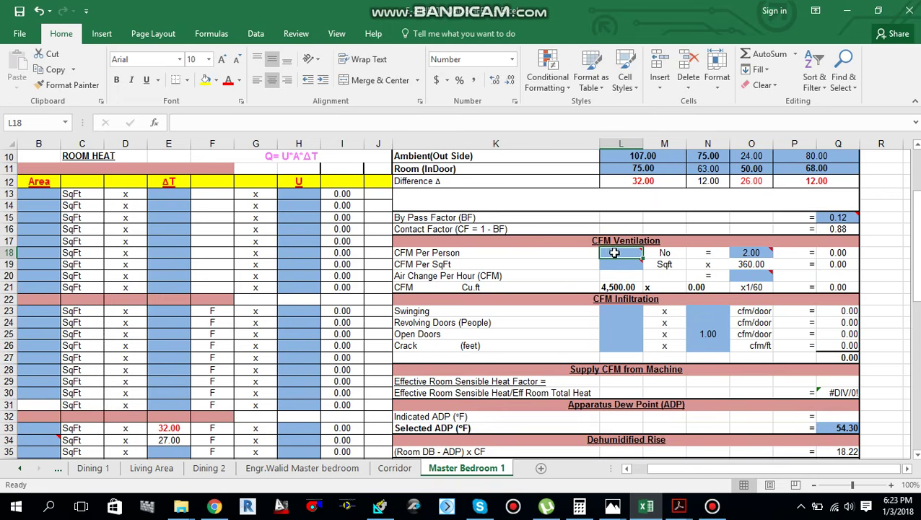
Switch to HAP and look up the outdoor air ventilation requirements in the Master Bedroom space properties.
click(382, 506)
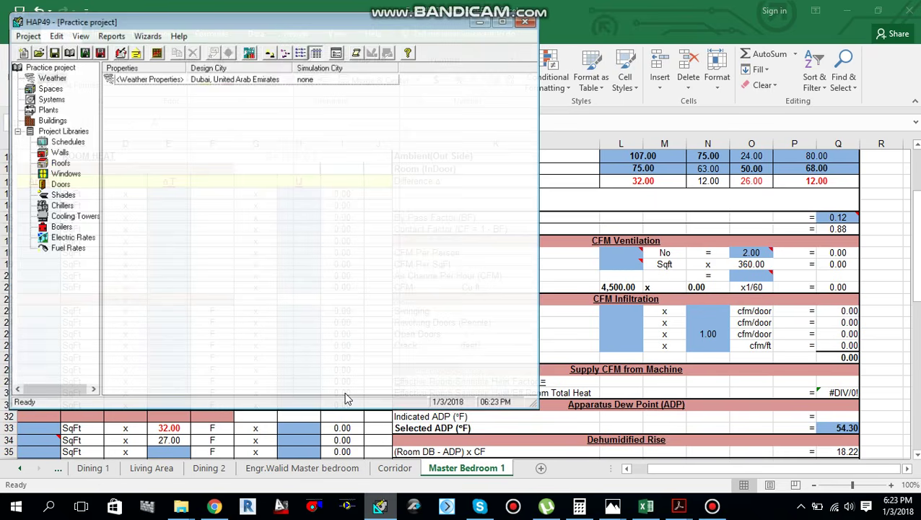
click(43, 80)
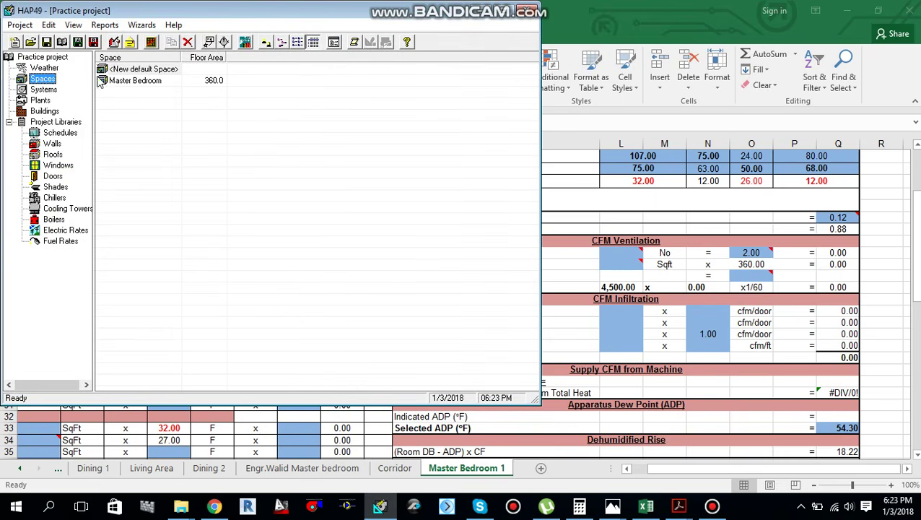
double_click(130, 80)
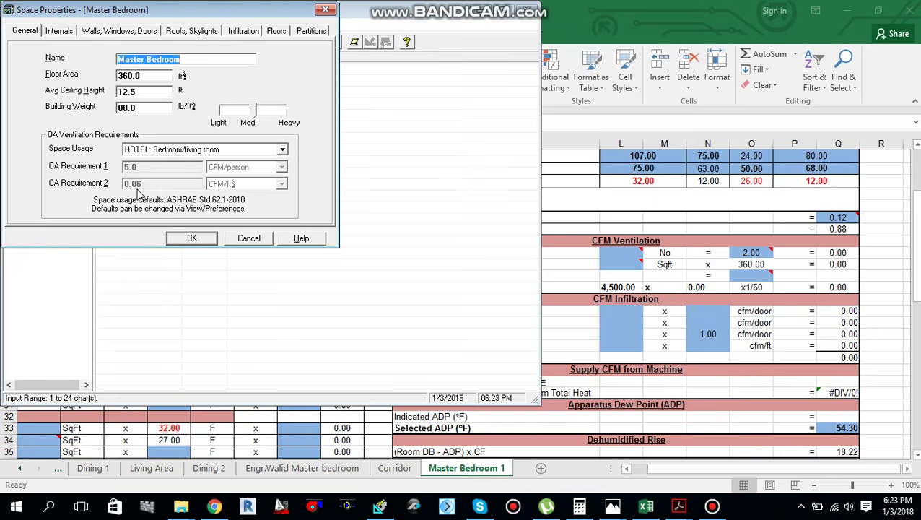
click(192, 240)
click(478, 13)
Enter 5 for CFM Per Person and 0.06 for CFM Per SqFt in the Excel sheet's CFM Ventilation section.
click(621, 253)
mouse_move(745, 257)
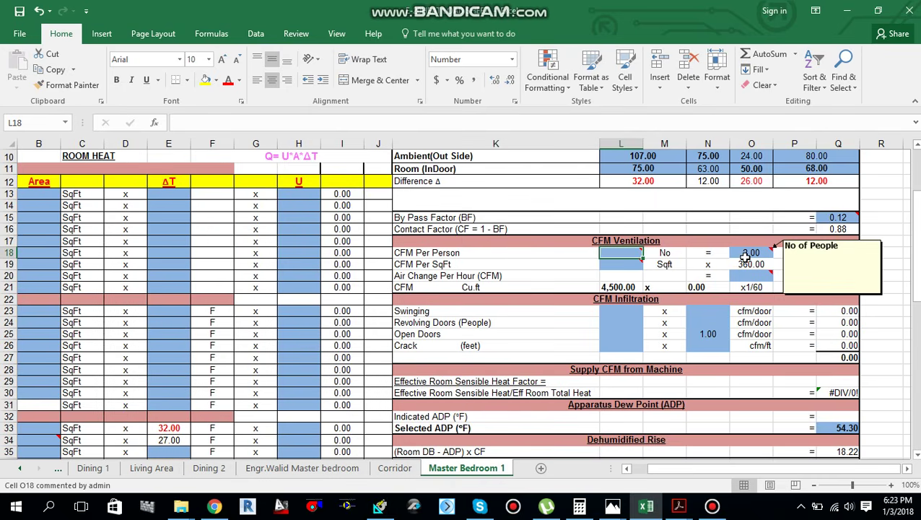
text(5)
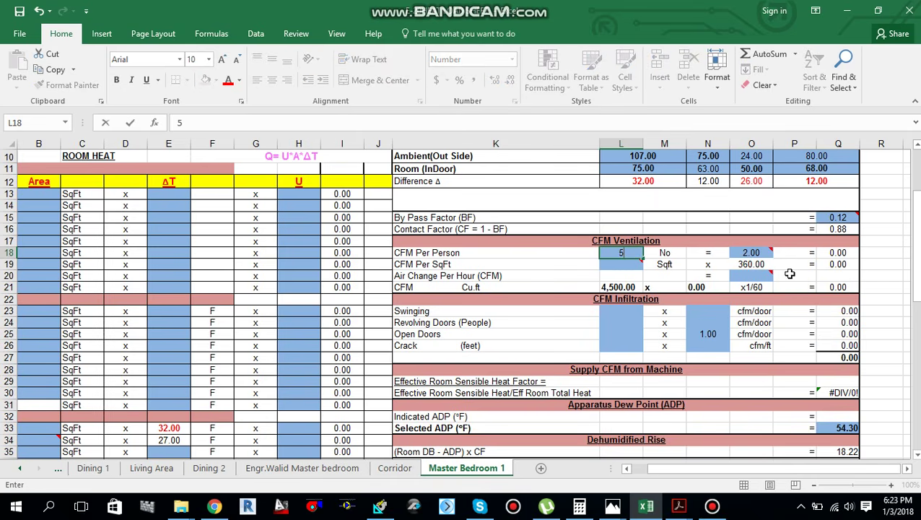
click(610, 264)
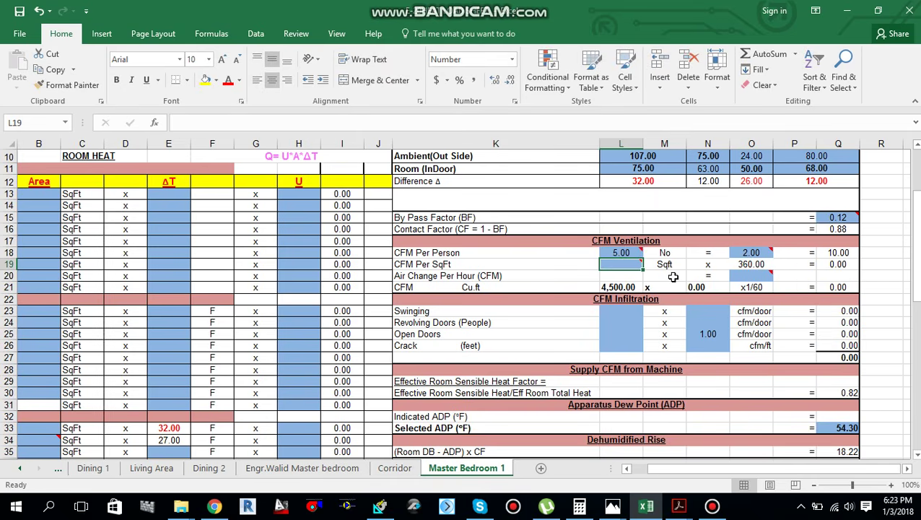
text(0.06)
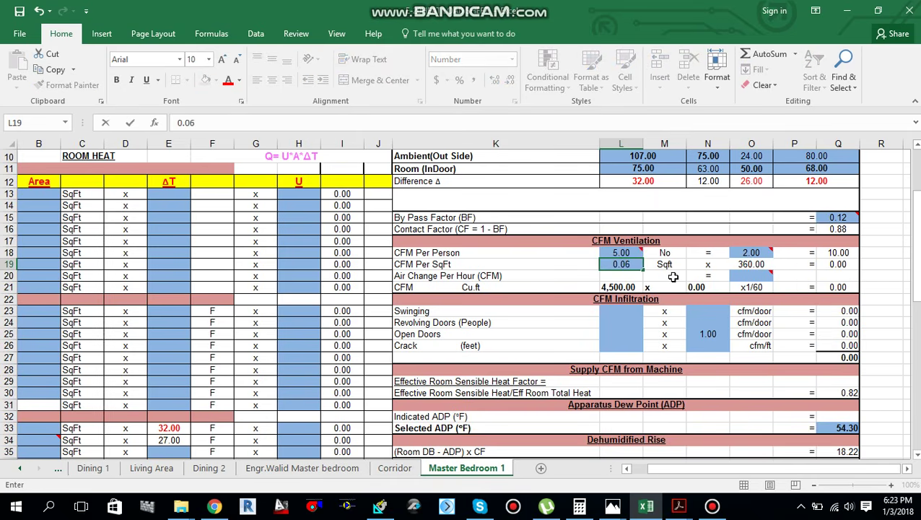
click(747, 265)
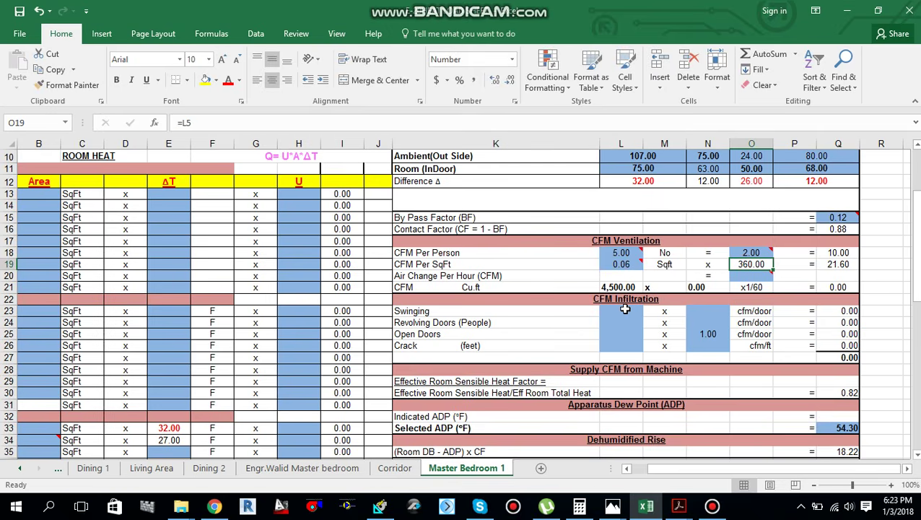
Review the CFM Infiltration inputs and the glass, wall and transmission gain rows of the room heat section.
scroll(625, 309, down, 1)
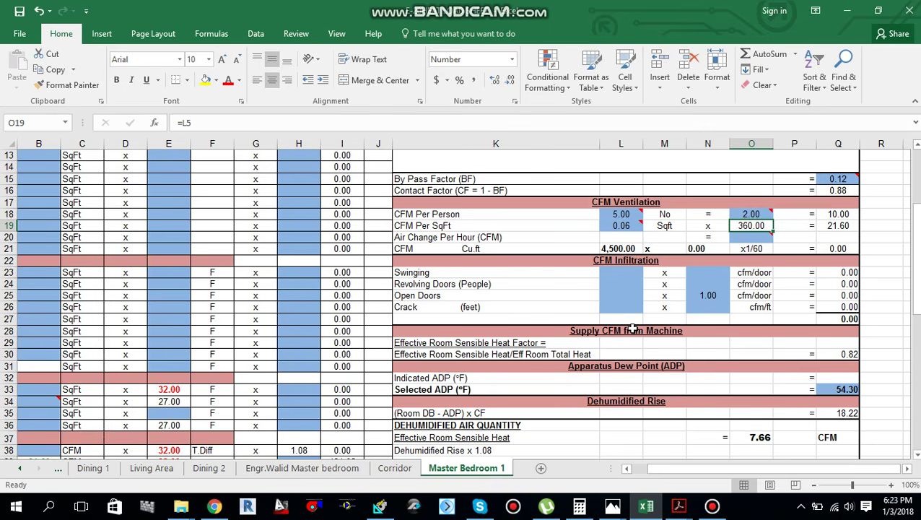
click(619, 272)
drag(748, 469, 714, 469)
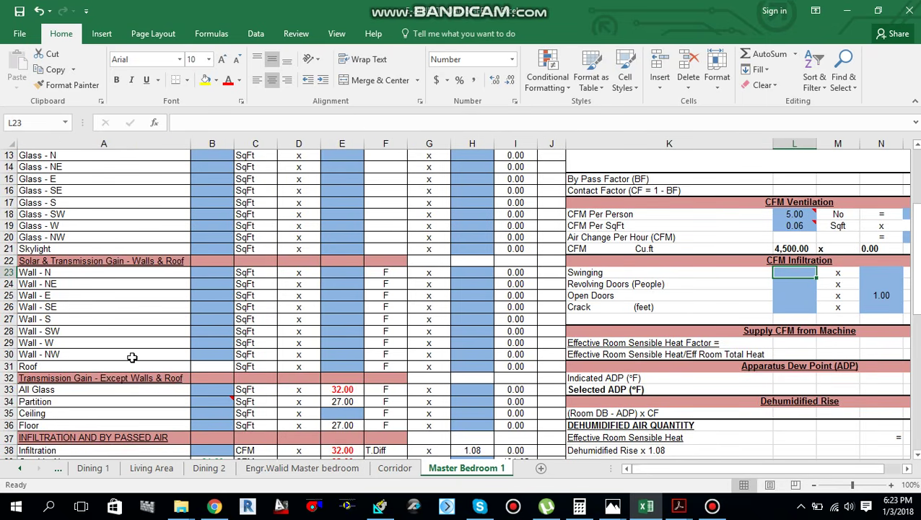
scroll(131, 356, up, 3)
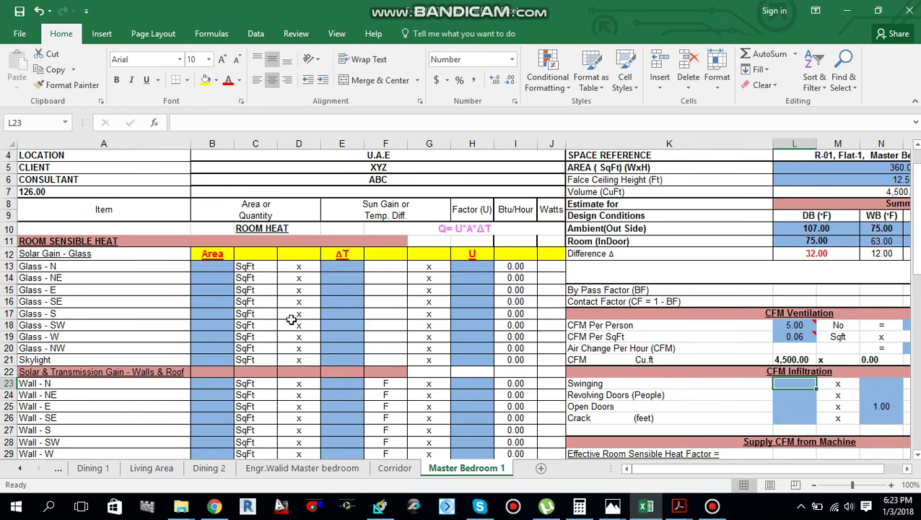
scroll(224, 317, down, 1)
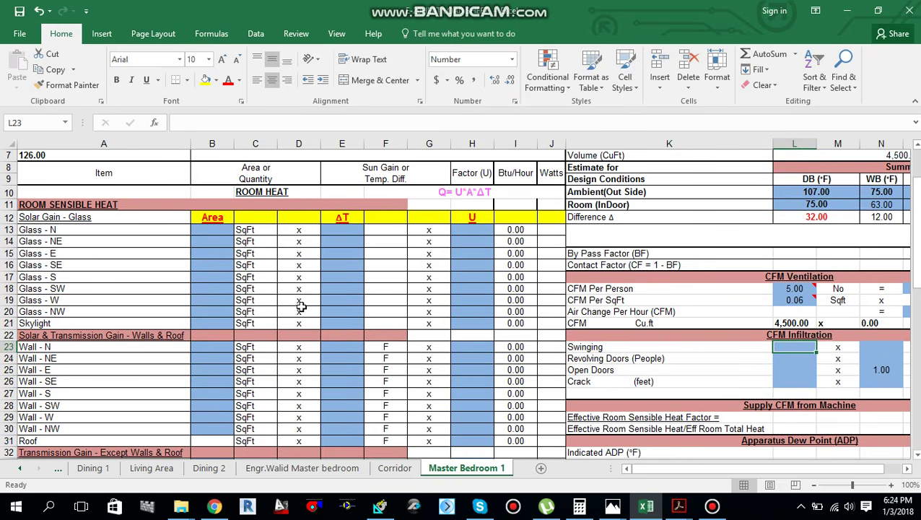
scroll(289, 317, down, 1)
scroll(244, 343, down, 3)
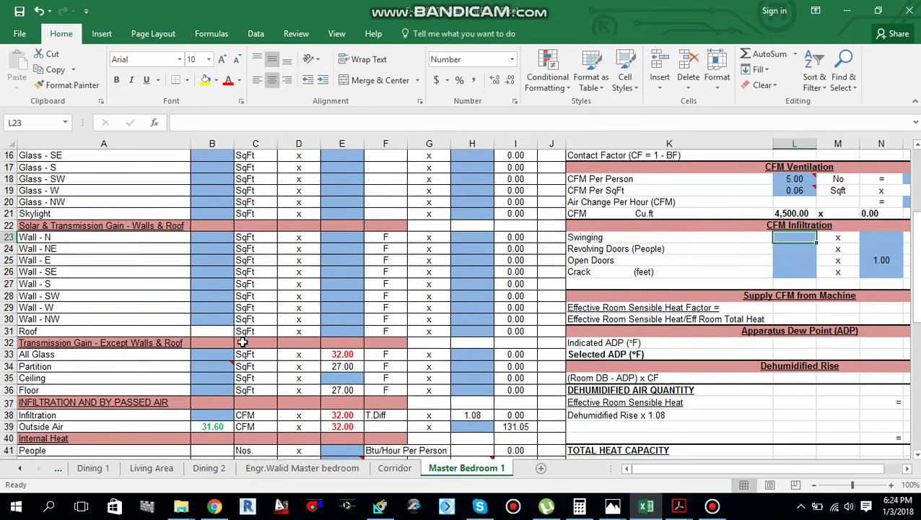
Switch to the floor plan PDF and read the master bedroom's windows and the W1 window area for the All Glass row.
click(216, 319)
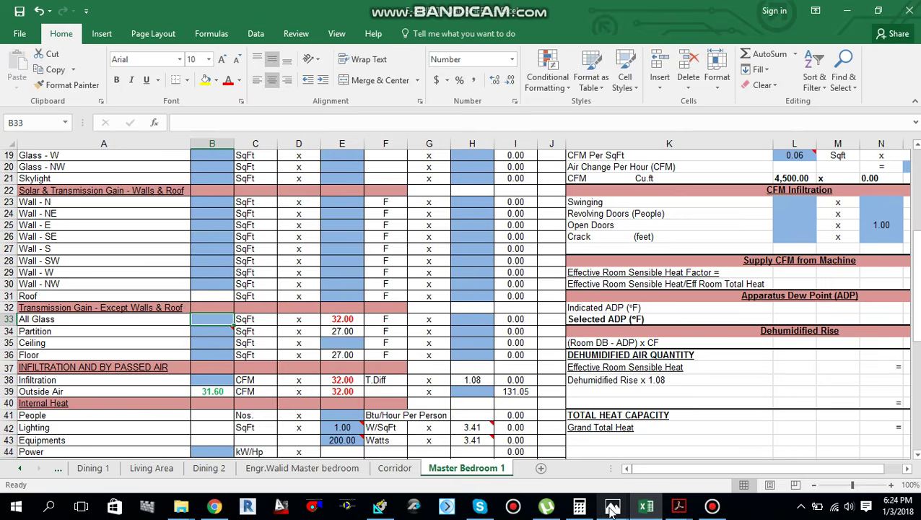
mouse_move(612, 509)
mouse_move(679, 506)
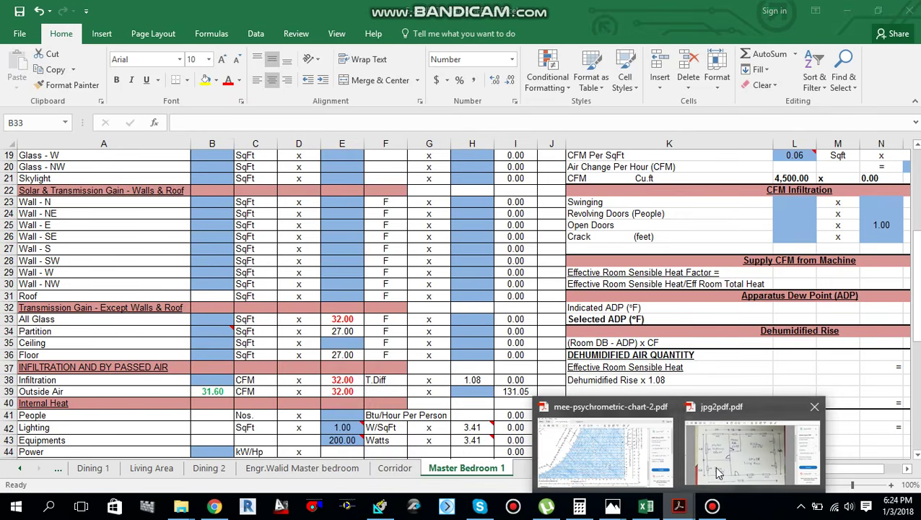
click(801, 440)
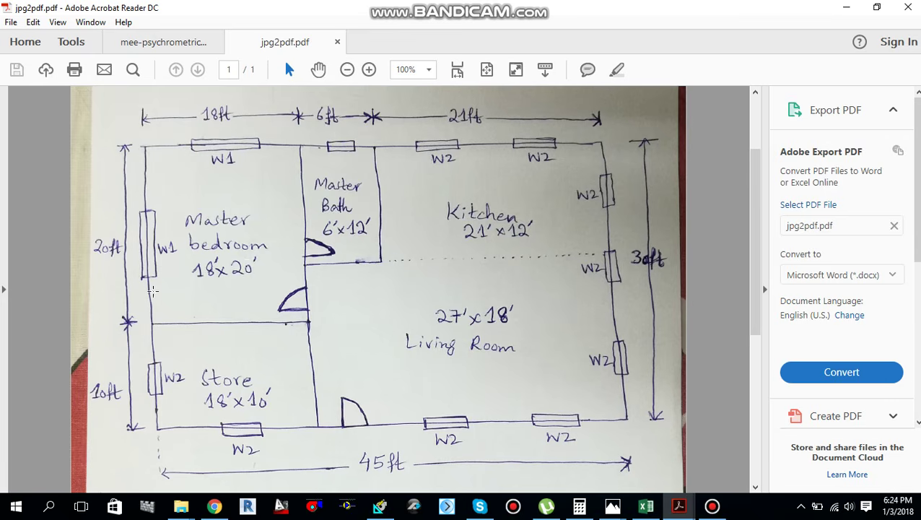
scroll(234, 283, down, 5)
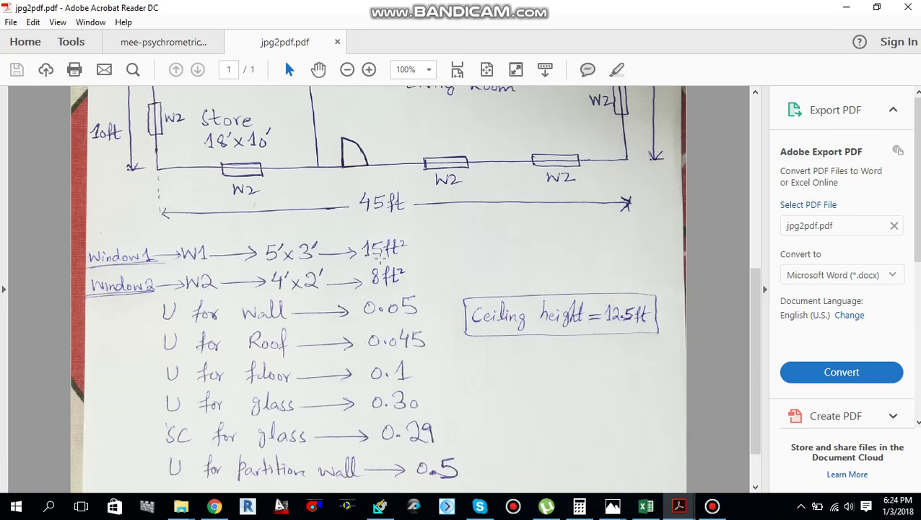
scroll(379, 257, up, 6)
scroll(255, 245, down, 1)
scroll(255, 245, down, 3)
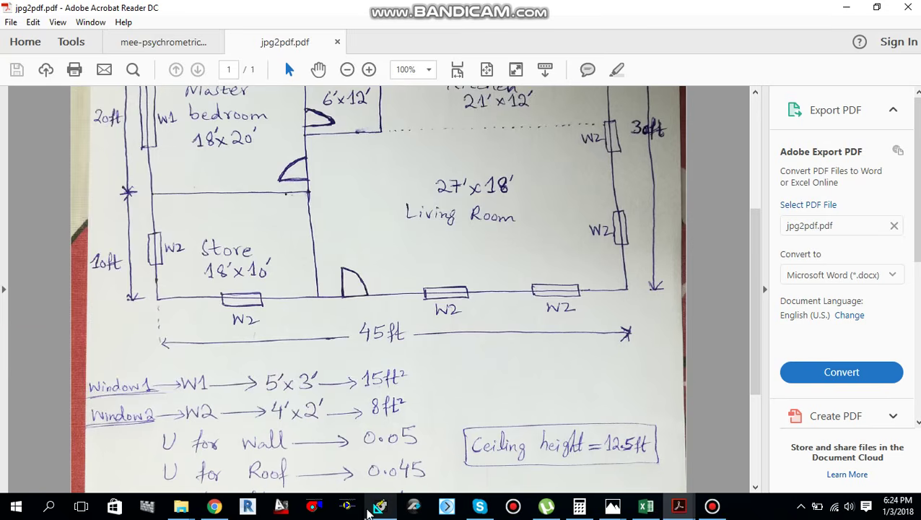
Return to the Excel sheet and enter 30 SqFt as the All Glass area under Transmission Gain.
click(379, 506)
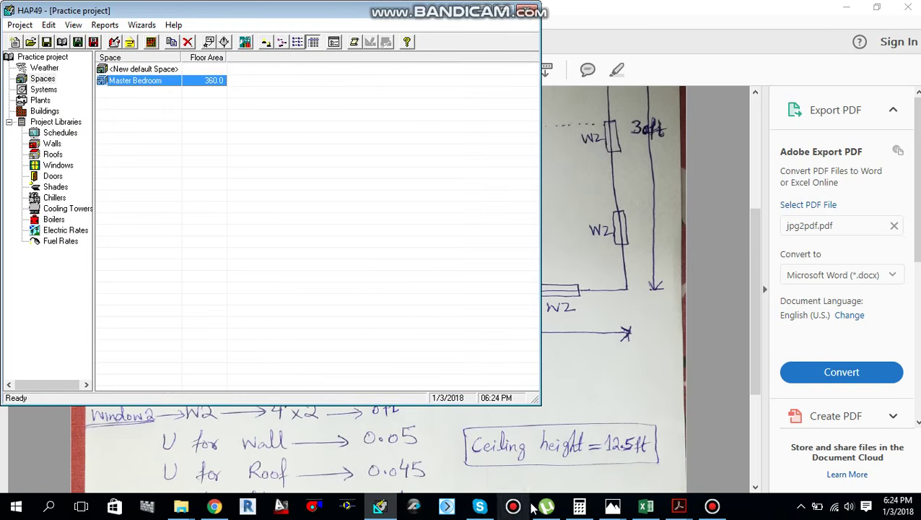
click(646, 506)
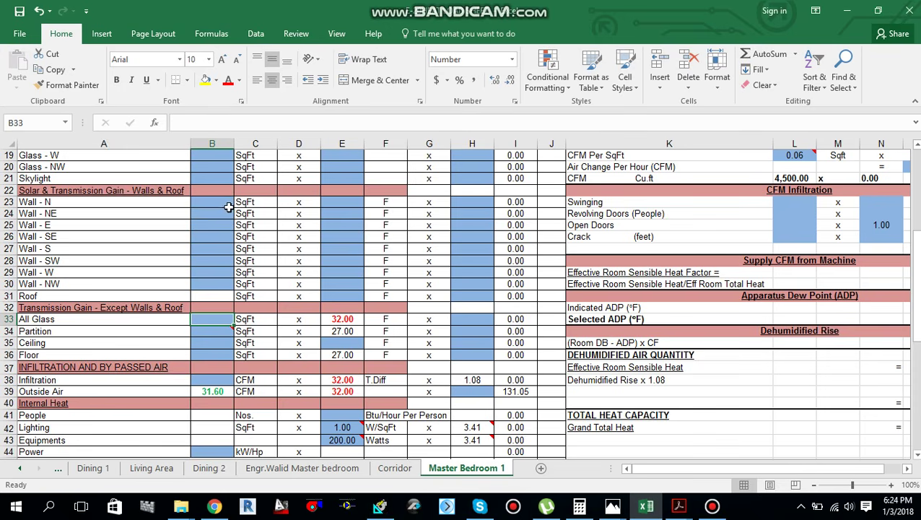
scroll(208, 331, down, 1)
scroll(208, 330, down, 2)
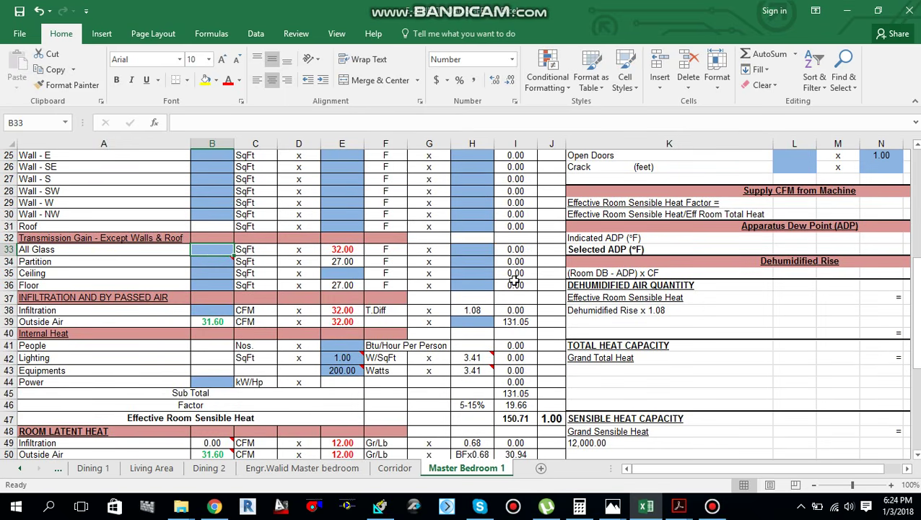
text(30)
key(Tab)
key(Tab)
key(Tab)
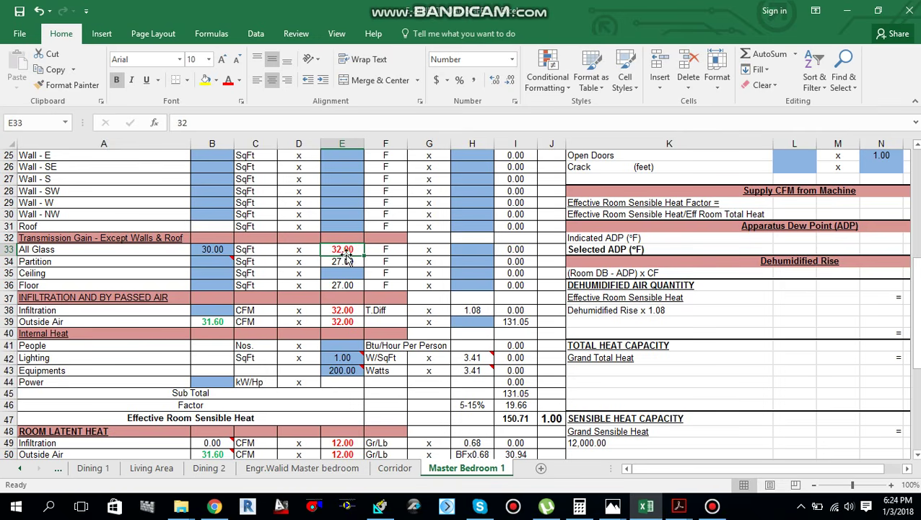
Verify the partition temperature difference in Calculator by computing 107 - 75 and subtracting 5.
click(594, 508)
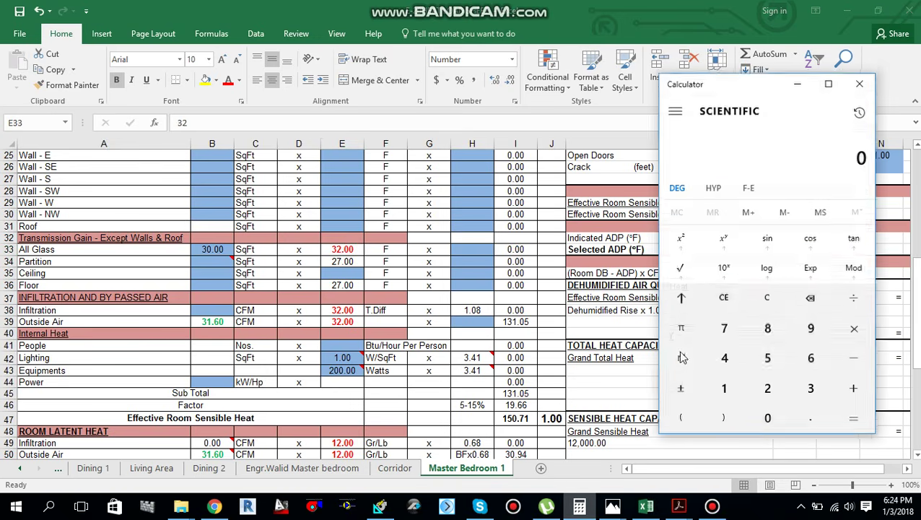
text(107)
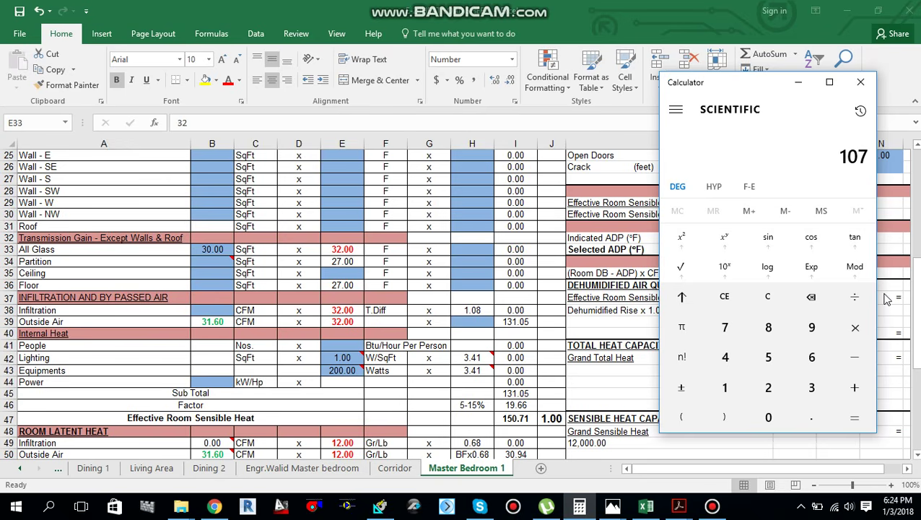
text( - 75)
key(Return)
text(-5)
key(Return)
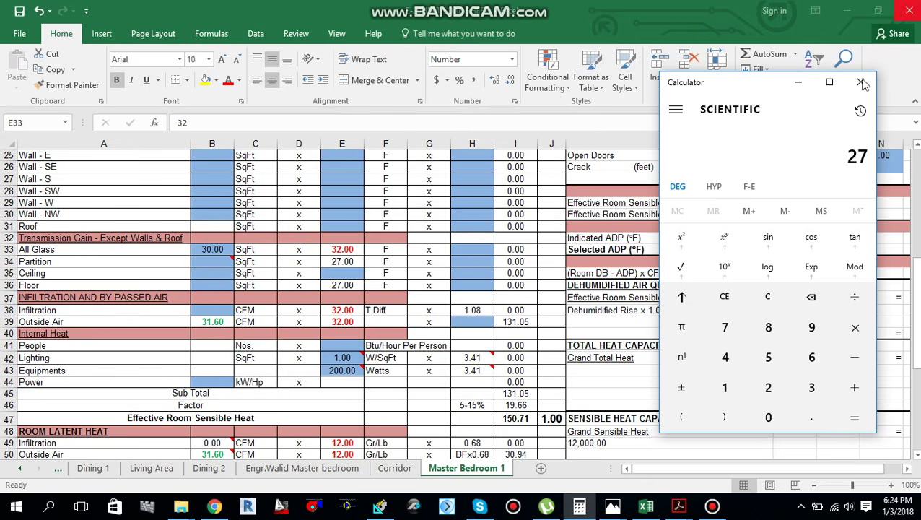
Verify the All Glass temperature difference by computing 107 - 75 in Calculator and comparing it with the sheet's value.
click(799, 82)
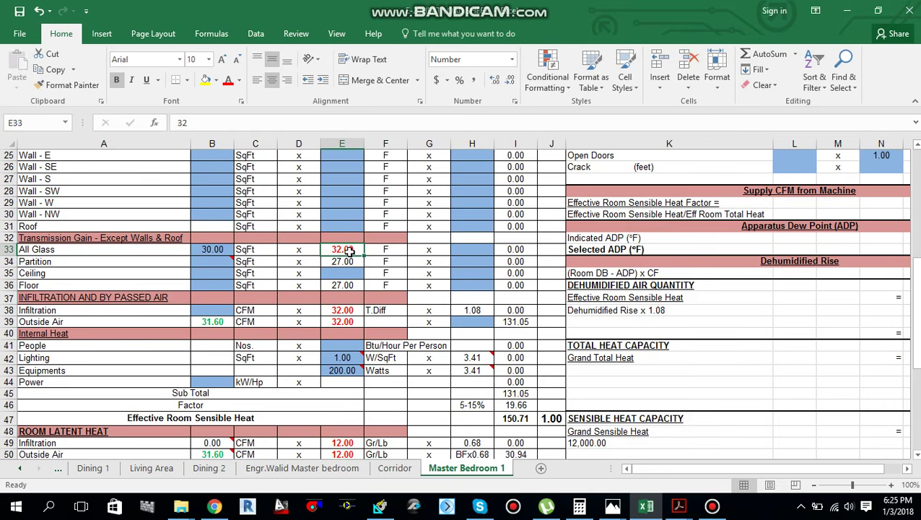
click(344, 287)
click(344, 262)
click(586, 506)
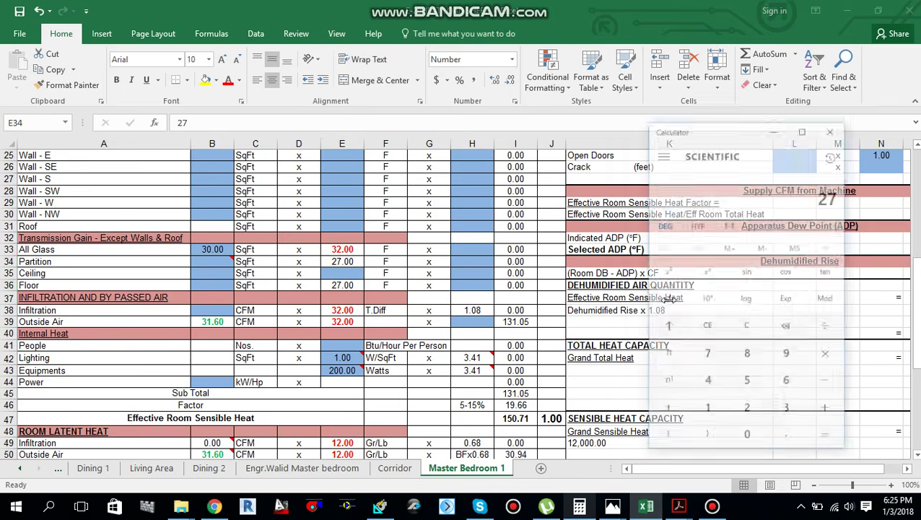
click(765, 307)
text(107)
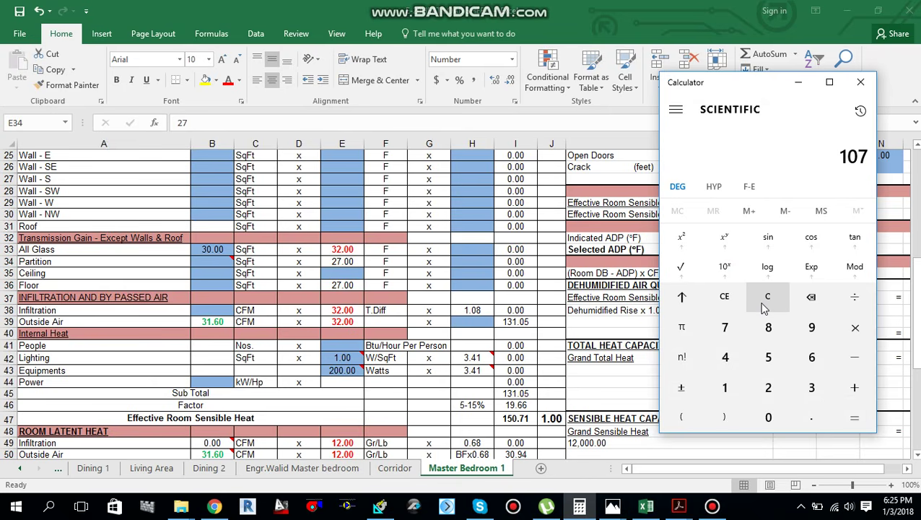
text( - 75)
key(Return)
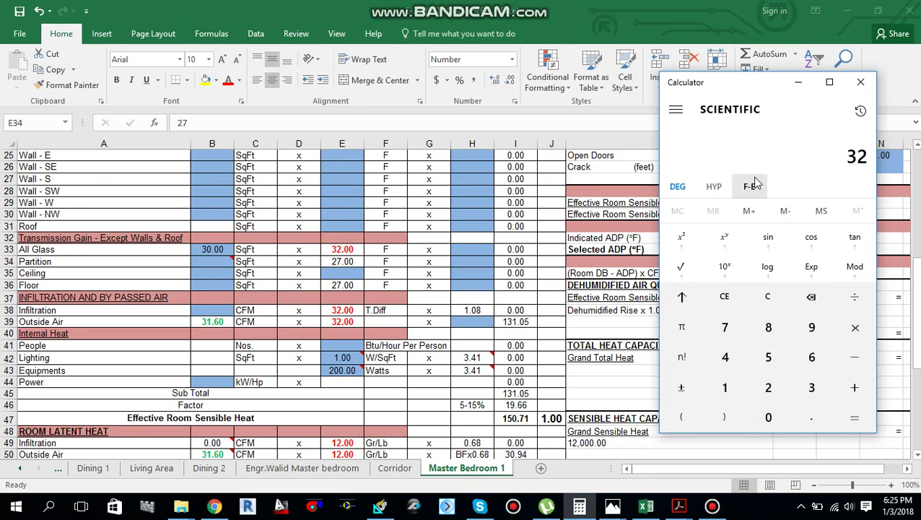
click(798, 81)
click(352, 249)
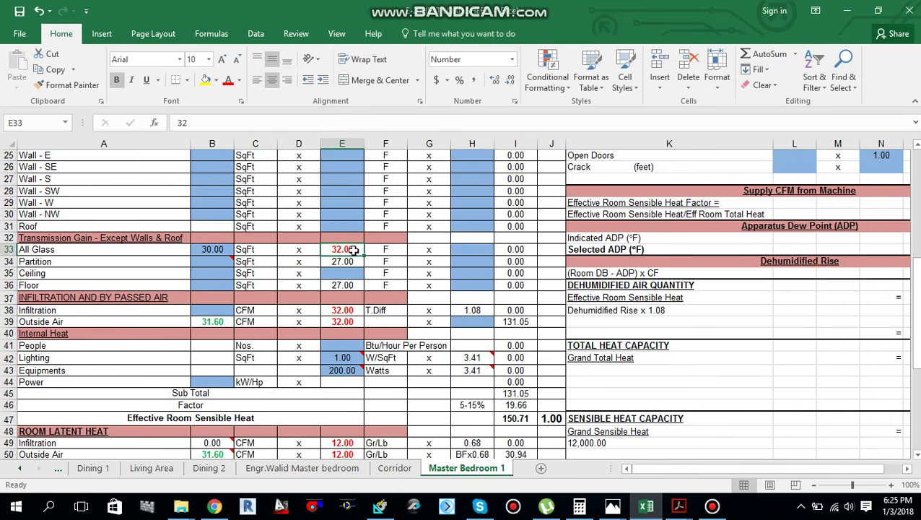
Look up the glass U value in the floor plan PDF and enter 0.30 as the All Glass U factor in Excel.
click(474, 250)
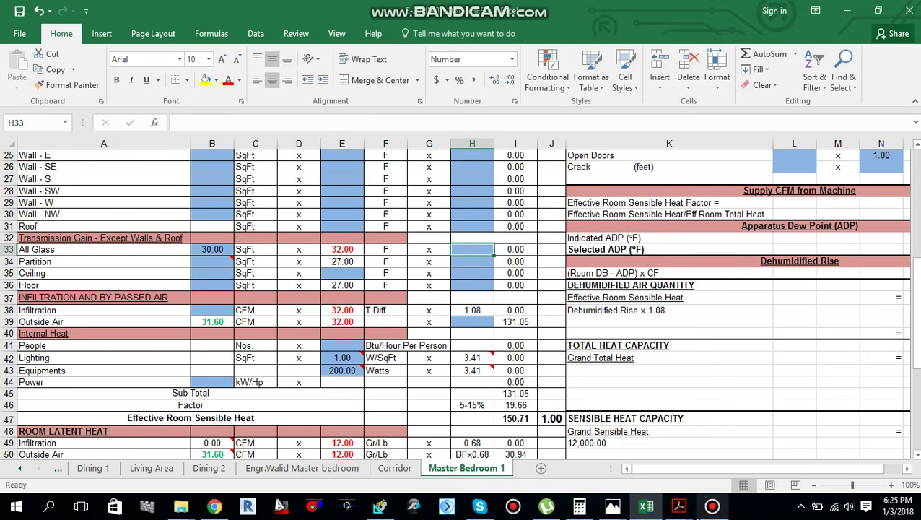
click(678, 506)
click(714, 442)
scroll(452, 314, down, 5)
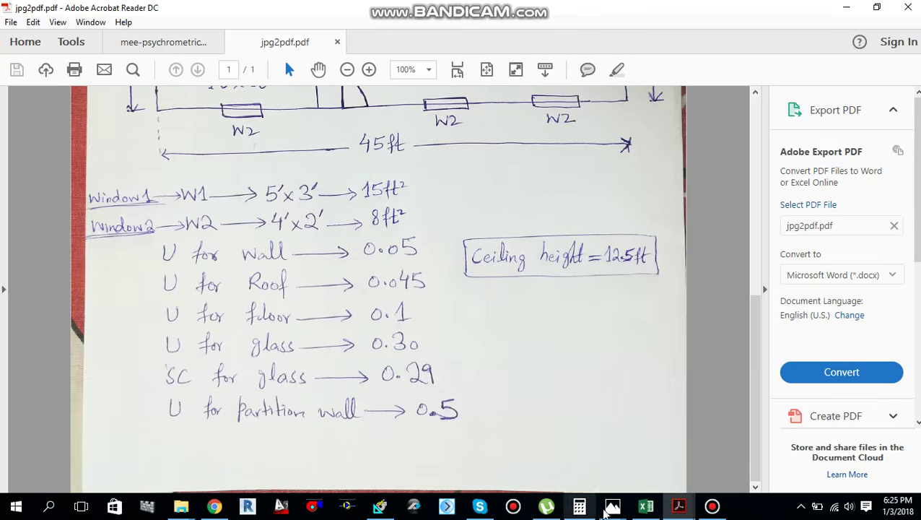
click(646, 506)
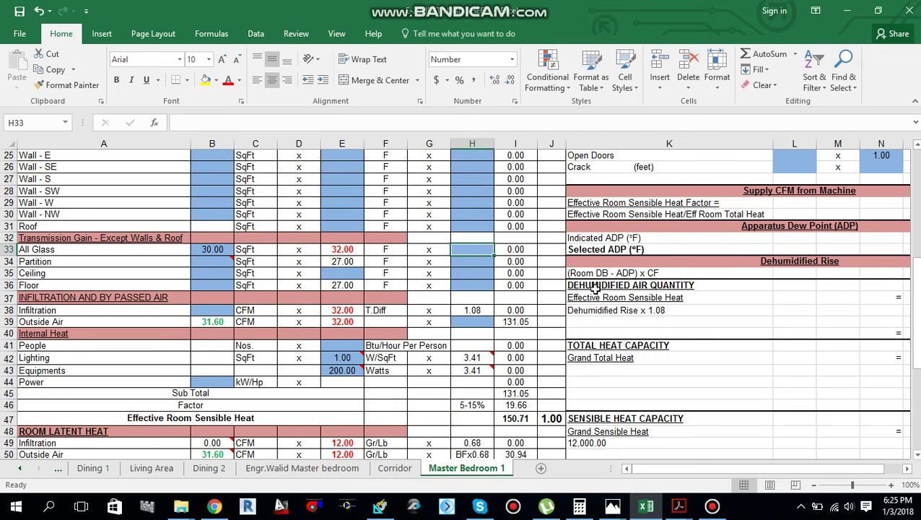
text(0.30)
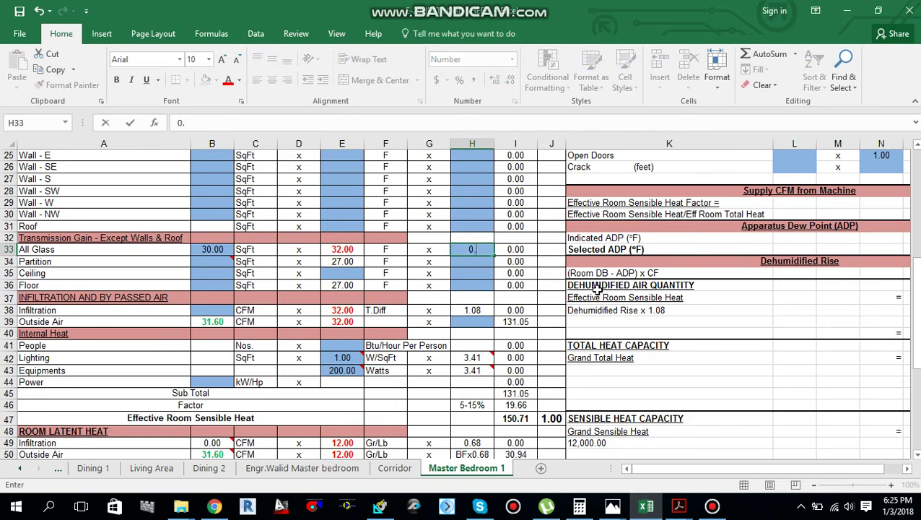
key(Return)
Check the room area in the sheet's space reference section and enter 360 SqFt as the Floor area under Transmission Gain.
key(Left)
key(Left)
key(Left)
key(Left)
key(Left)
key(Left)
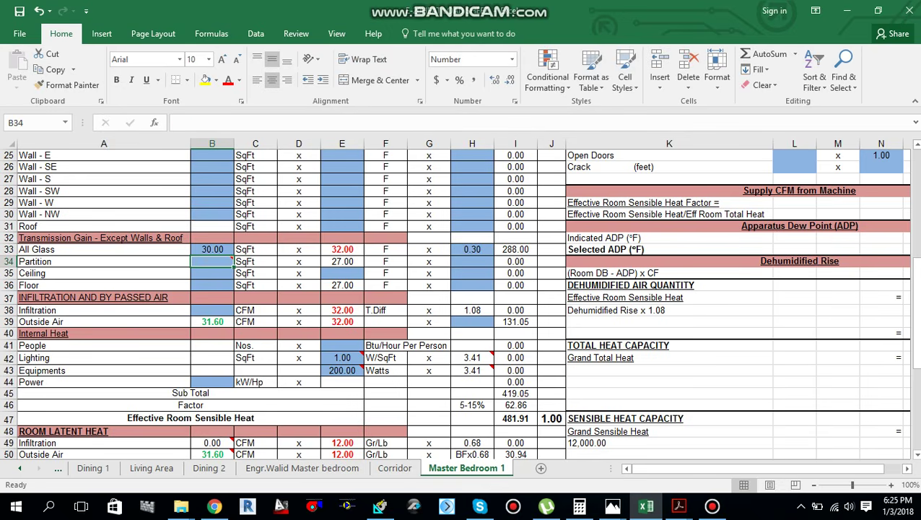
click(205, 284)
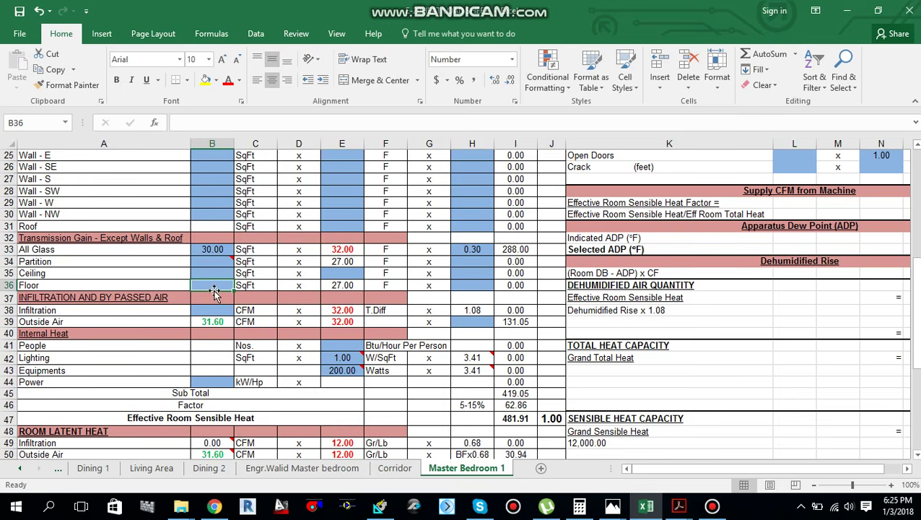
scroll(820, 174, up, 7)
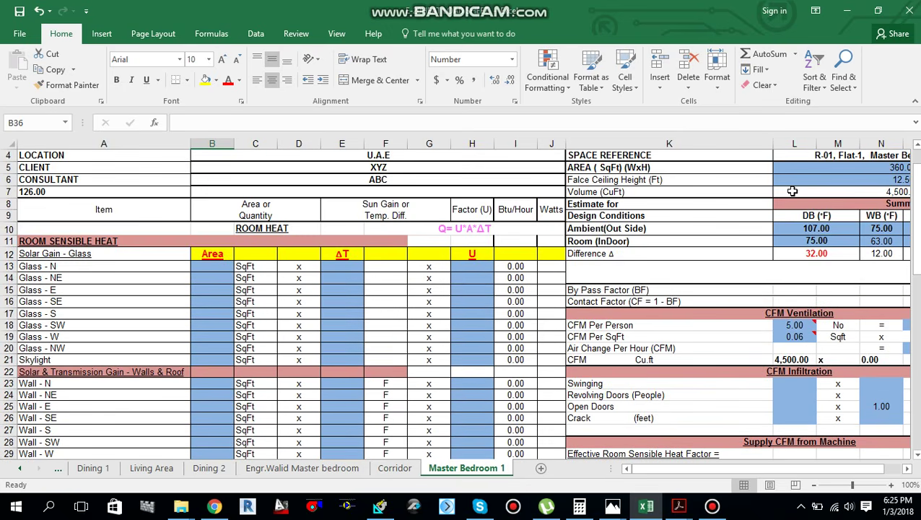
scroll(274, 367, down, 4)
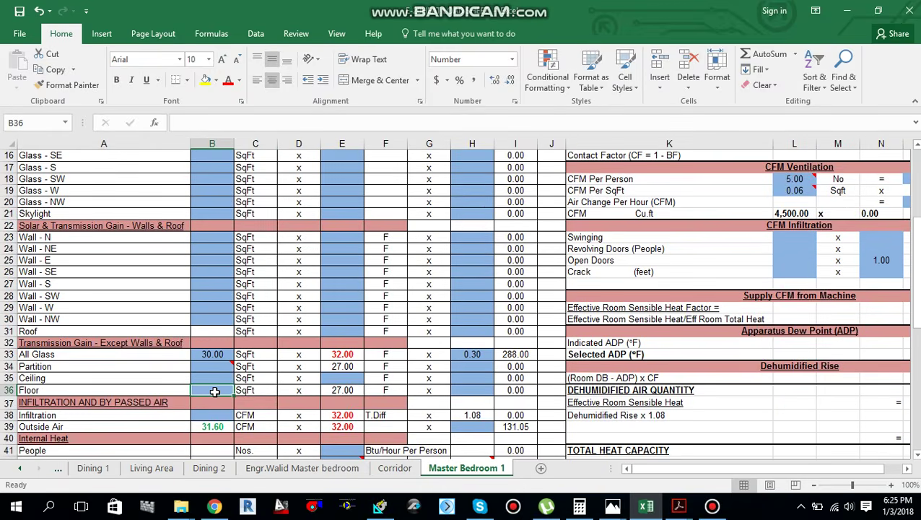
text(360)
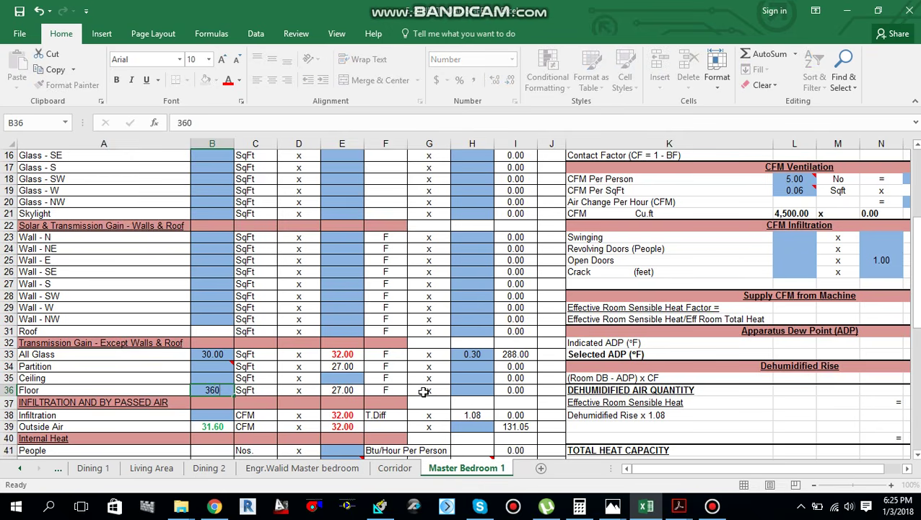
key(Tab)
Look up the floor U value in the floor plan PDF and enter 0.1 as the Floor U factor in Excel.
key(Tab)
key(Tab)
scroll(424, 392, down, 2)
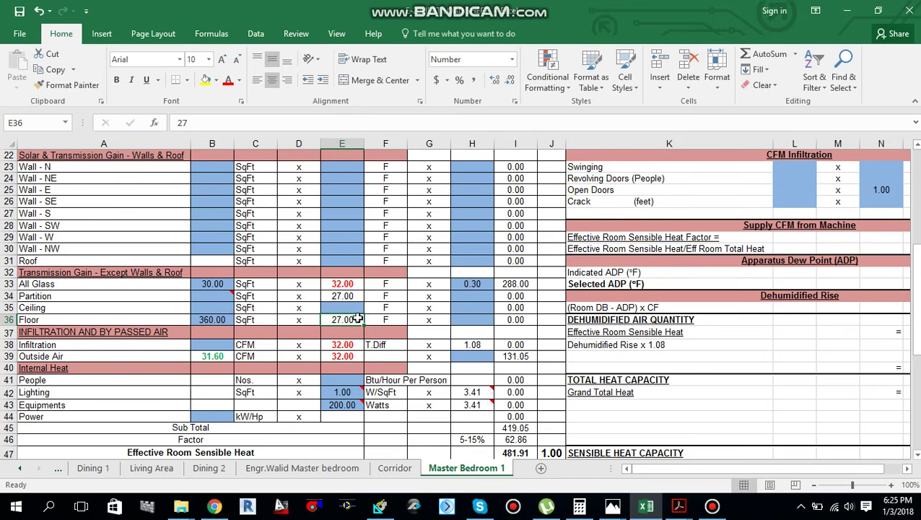
click(475, 318)
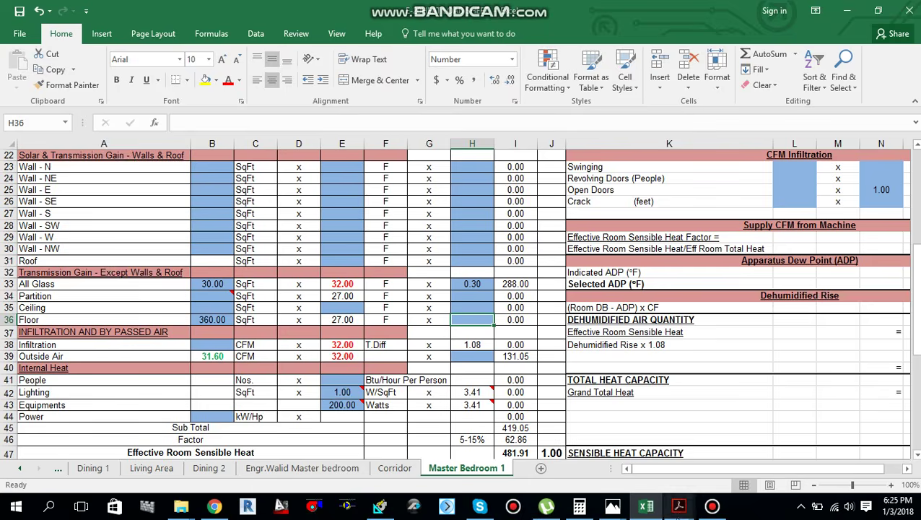
mouse_move(678, 505)
click(724, 468)
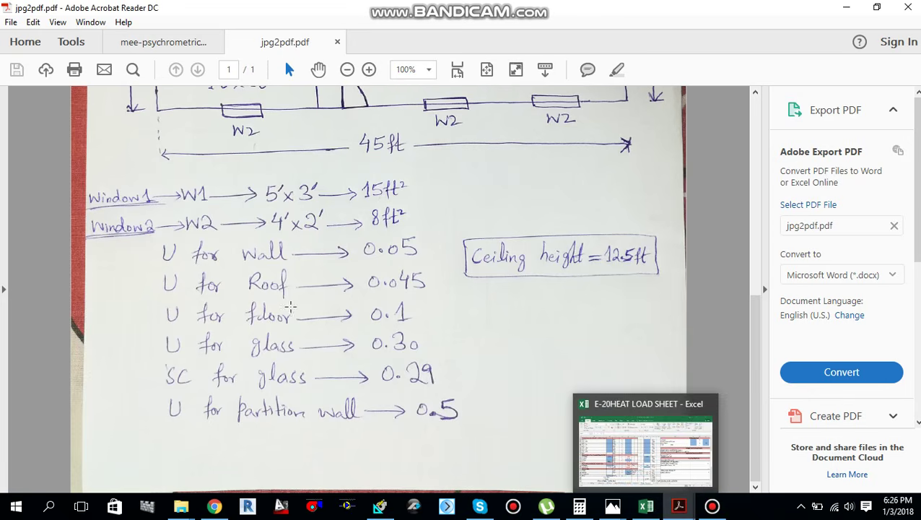
click(646, 505)
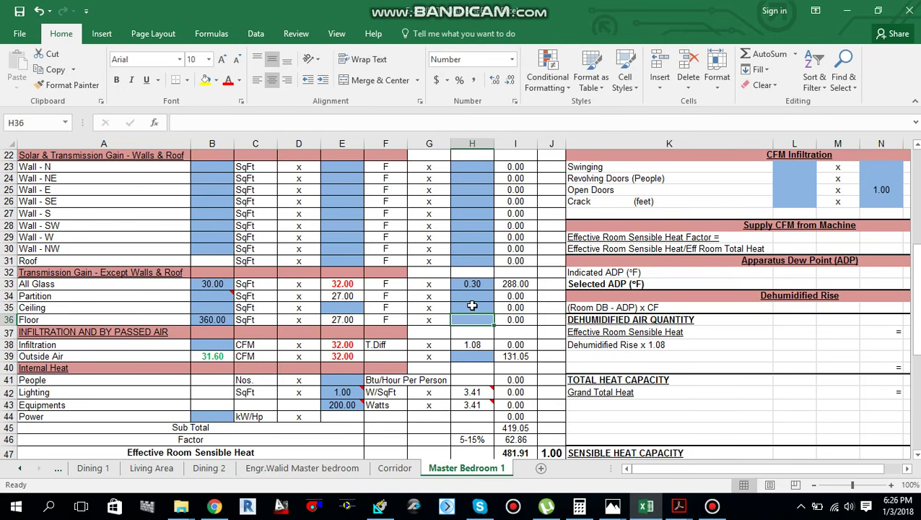
text(0.)
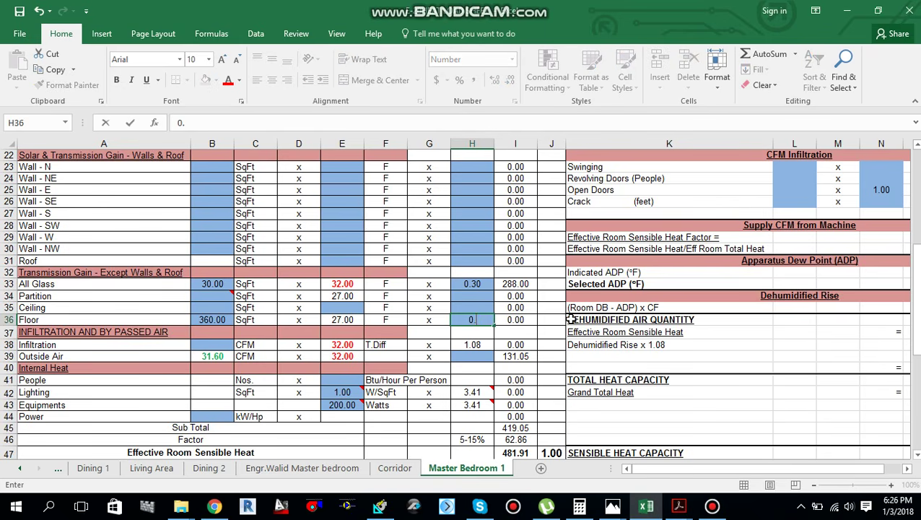
text(1)
click(476, 296)
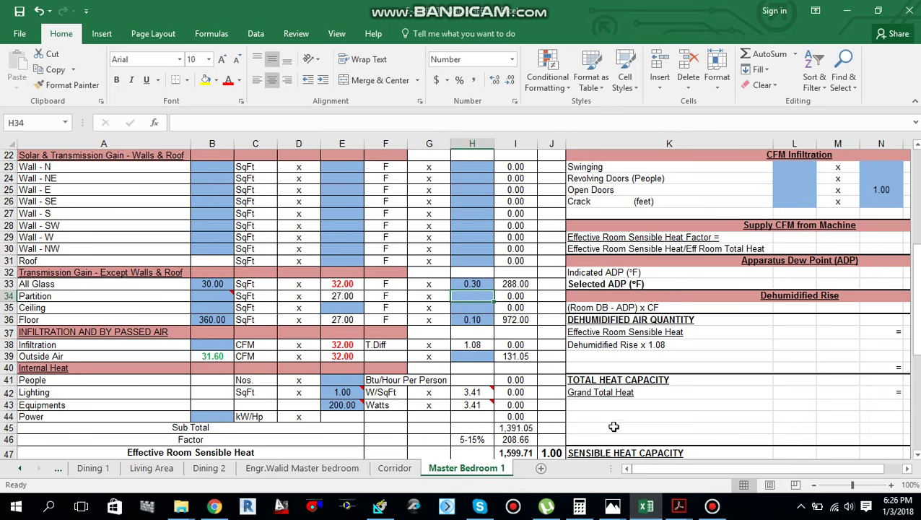
Read the bedroom's 12 ft partition wall on the floor plan PDF and compute its area in Calculator as 12*12.5.
click(712, 506)
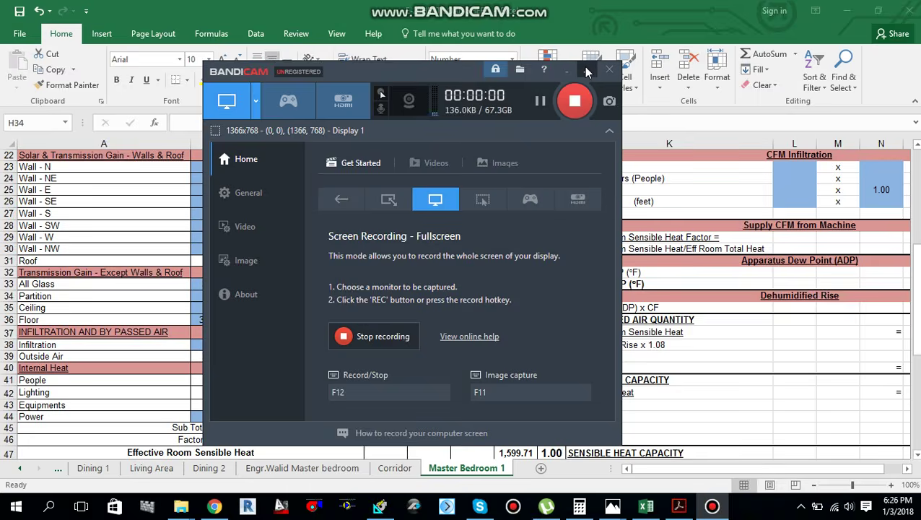
click(587, 70)
click(649, 505)
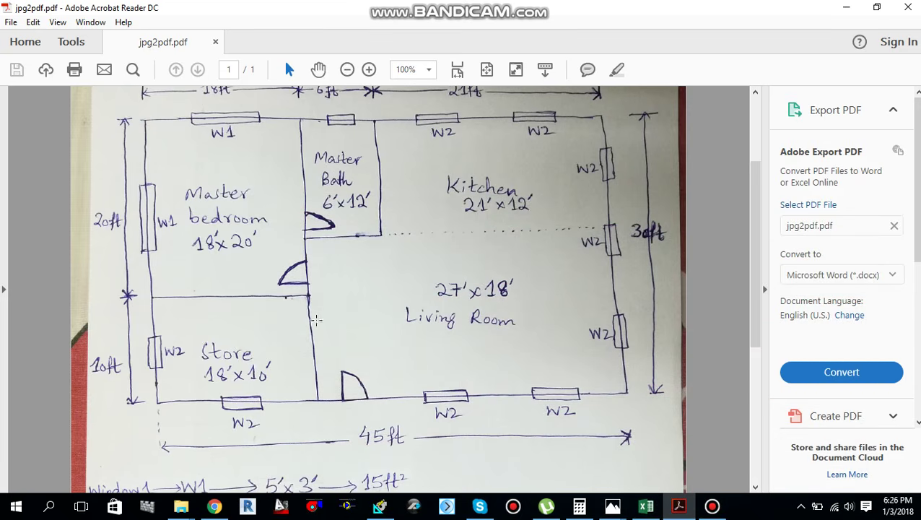
scroll(277, 304, up, 2)
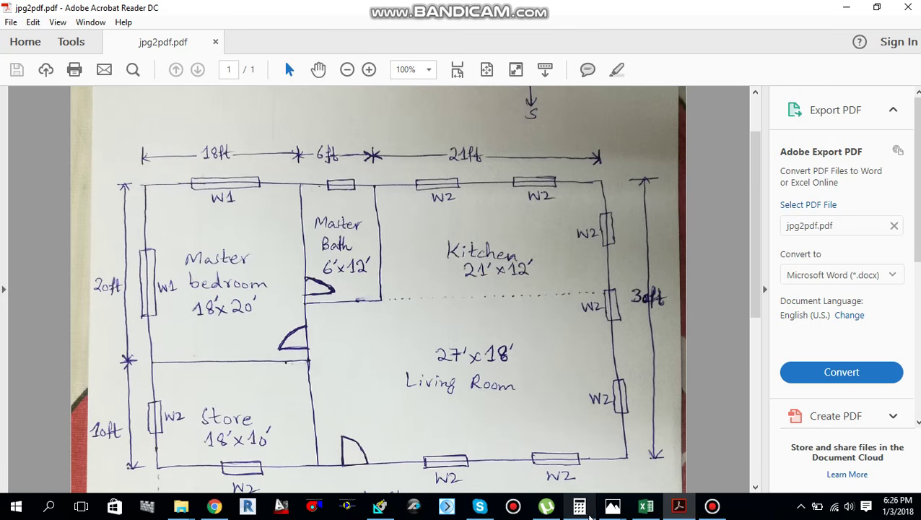
click(580, 505)
text(12*12.5)
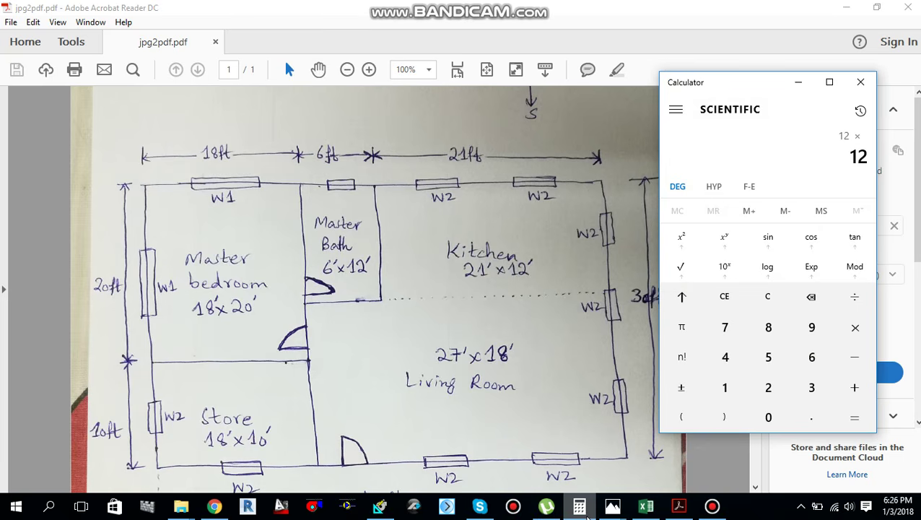
key(Return)
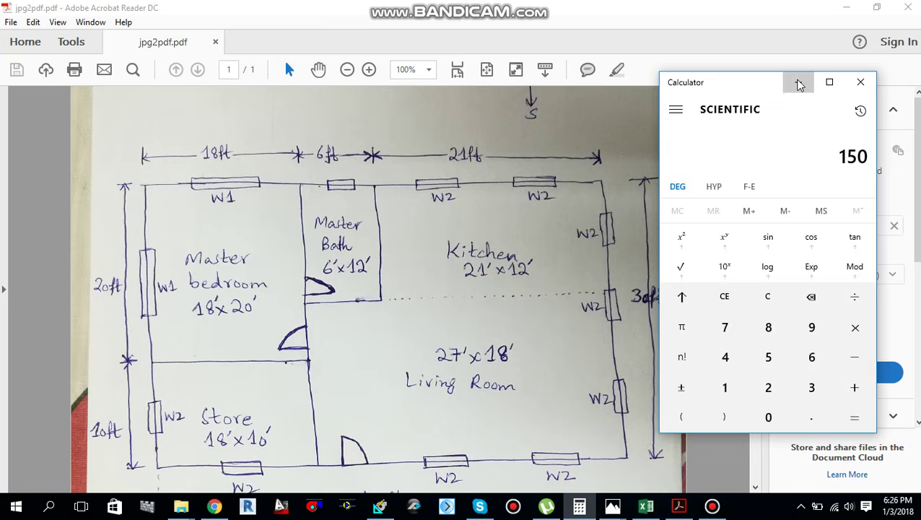
click(798, 82)
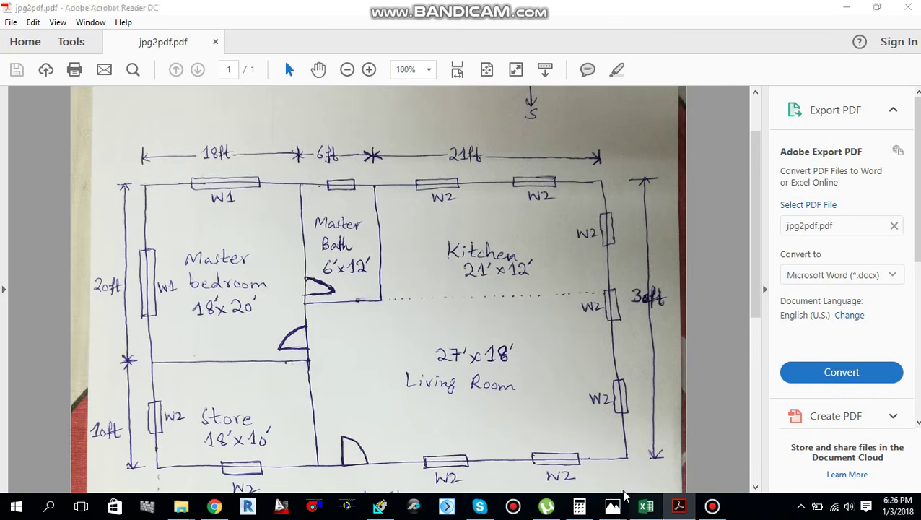
Return to the Excel sheet and enter 150 SqFt as the Partition area under Transmission Gain.
click(645, 506)
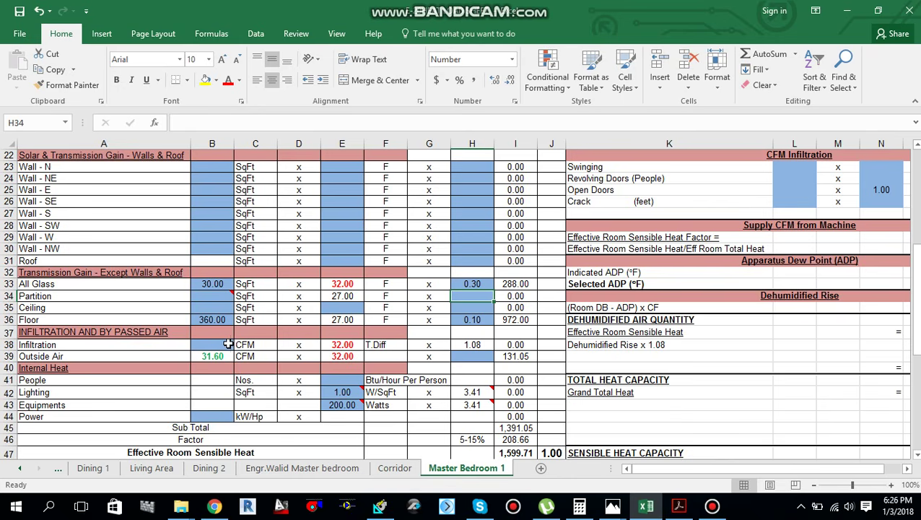
click(208, 295)
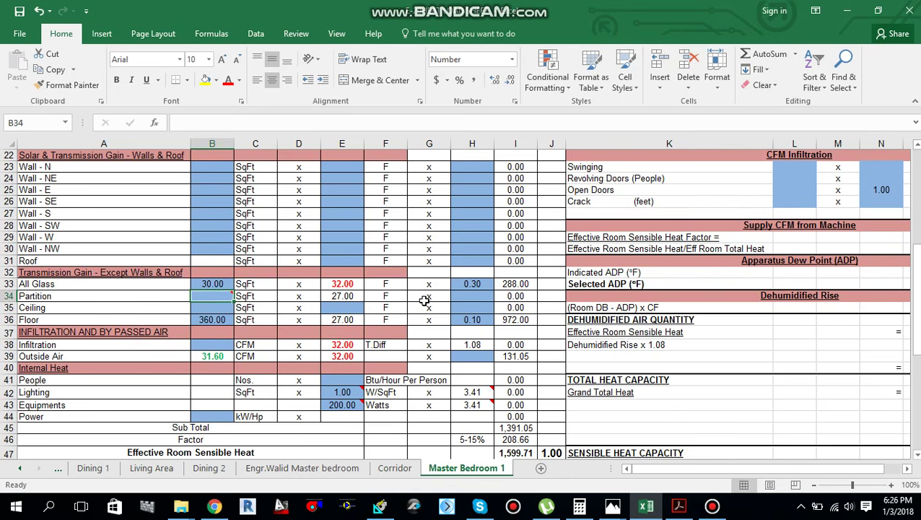
text(150)
key(Tab)
Look up the partition wall U value in the floor plan PDF and enter 0.5 as the Partition U factor in Excel.
key(Tab)
key(Tab)
key(Tab)
key(Tab)
key(Tab)
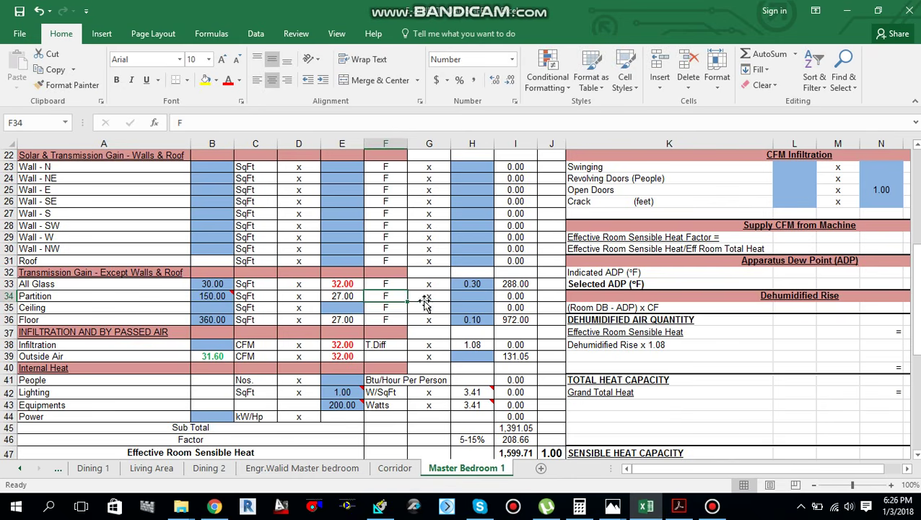
click(679, 505)
scroll(601, 402, down, 1)
scroll(480, 400, down, 4)
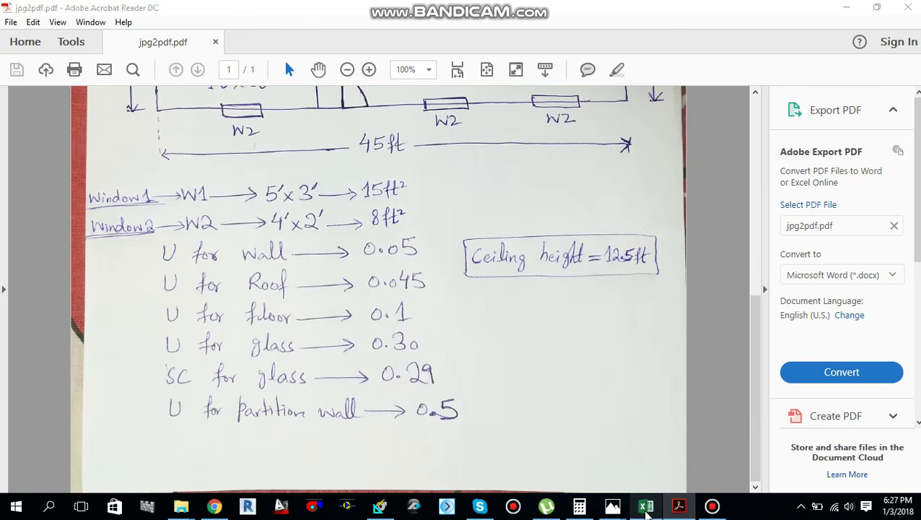
click(646, 505)
text(00.)
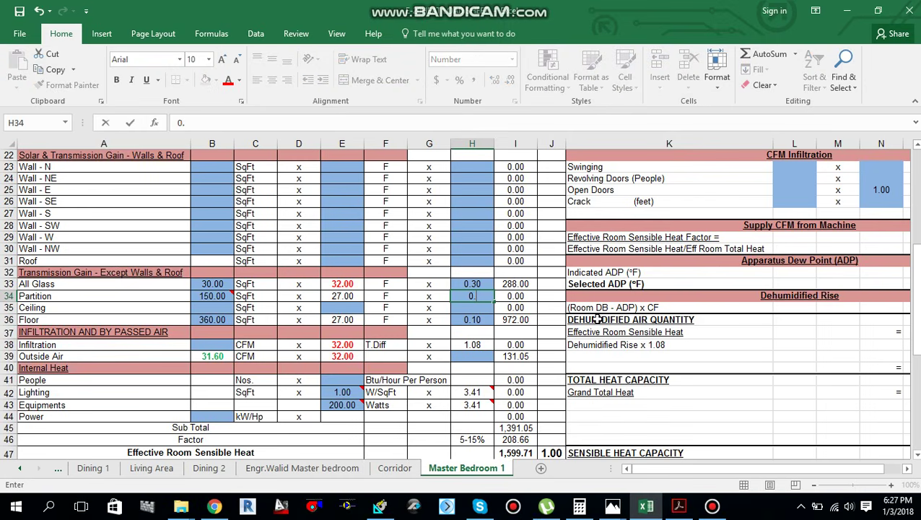
key(Return)
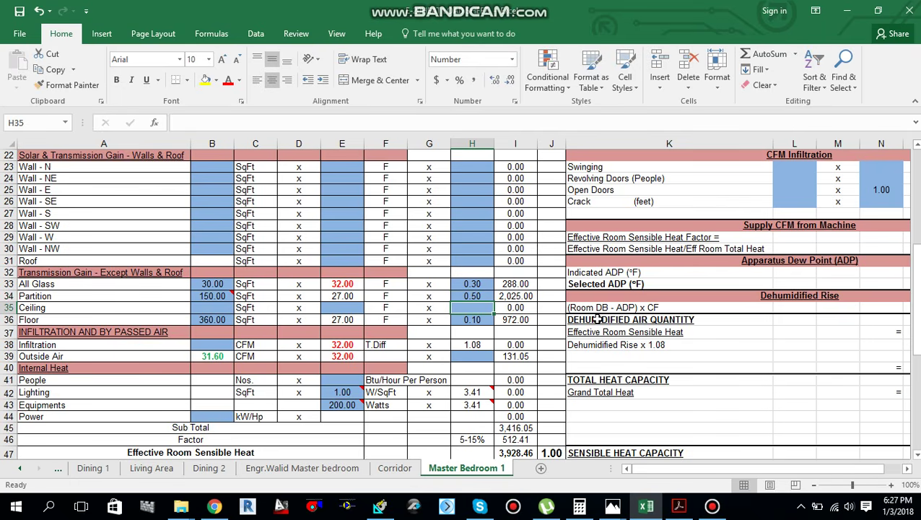
Enter 360 SqFt as the Roof area under Solar & Transmission Gain - Walls & Roof.
scroll(218, 302, up, 1)
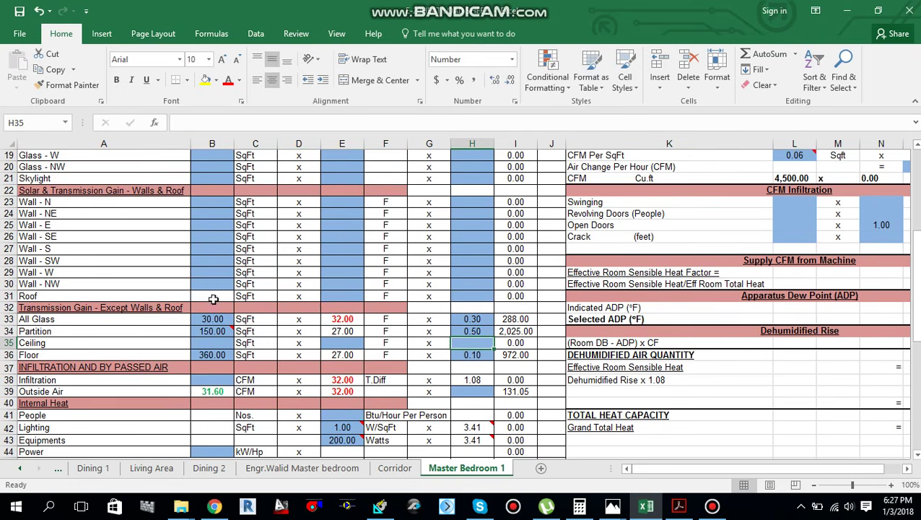
click(207, 294)
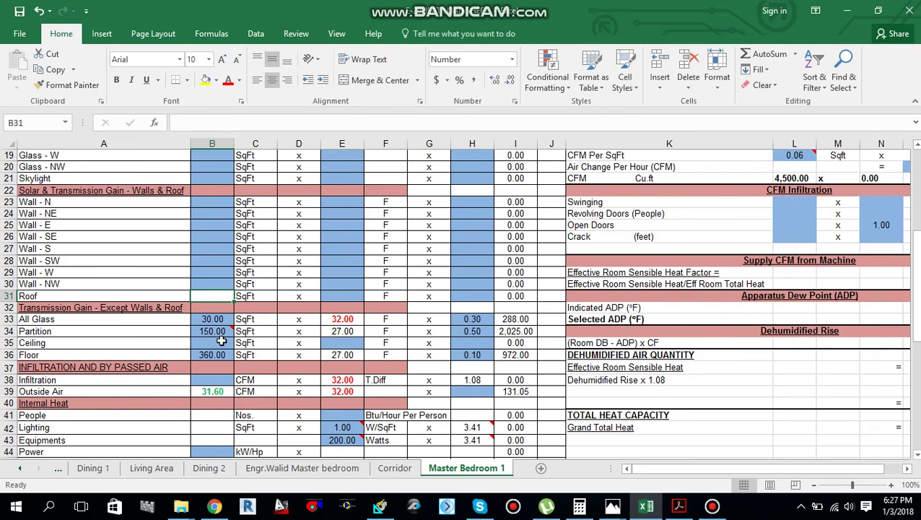
text(360)
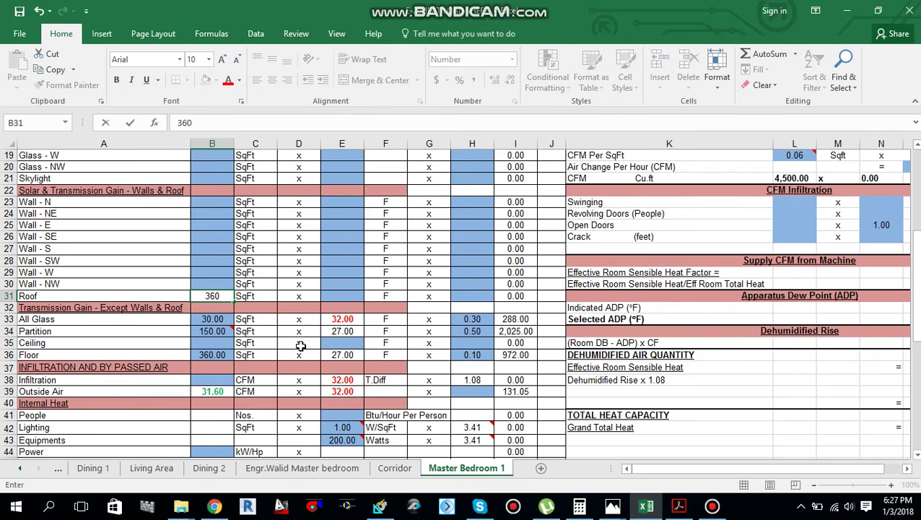
key(Tab)
key(Tab)
key(Tab)
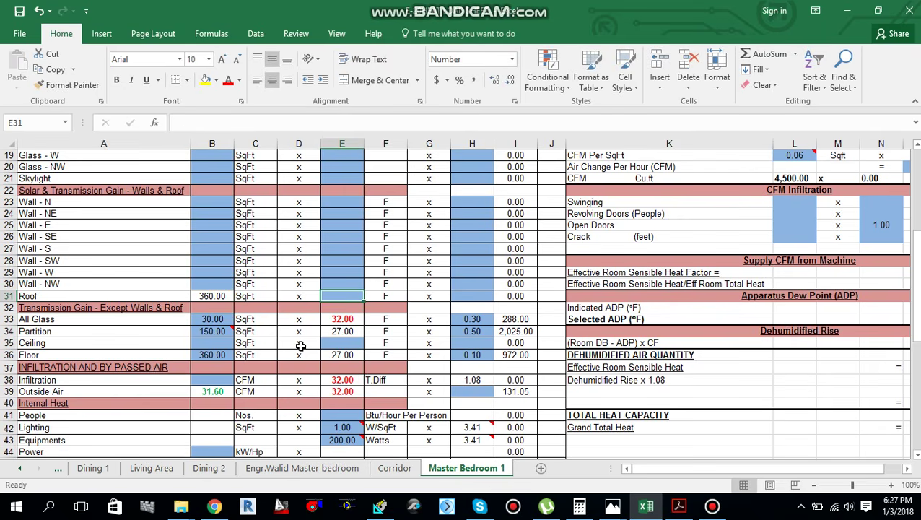
Look up the roof U value in the floor plan PDF and enter 0.045 as the Roof U factor in Excel.
click(473, 296)
scroll(473, 298, up, 1)
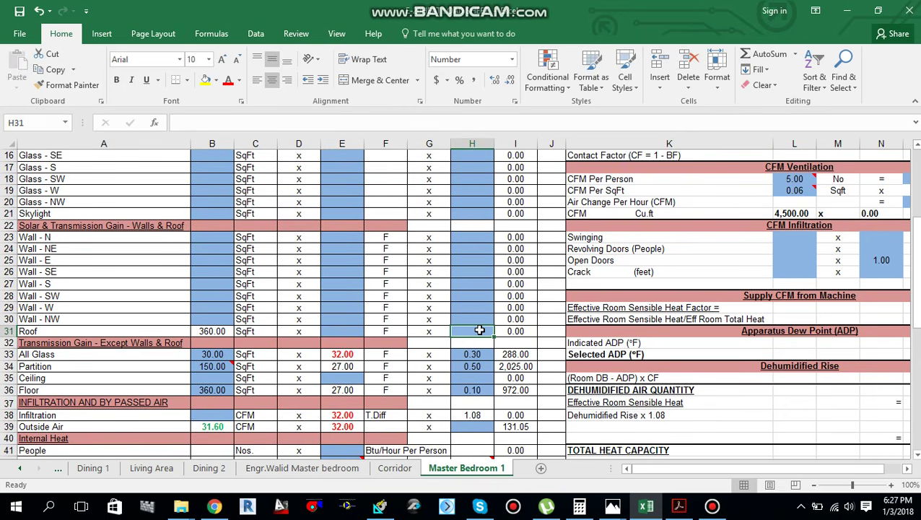
click(678, 505)
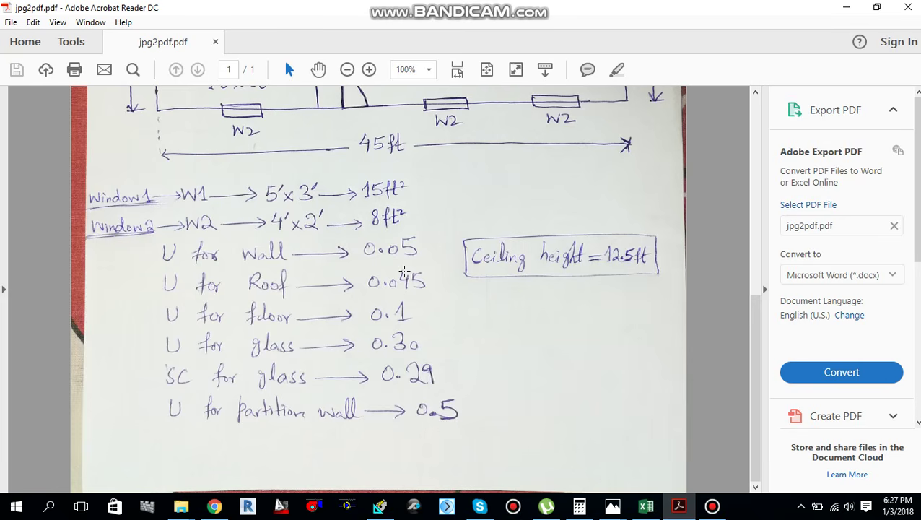
click(646, 505)
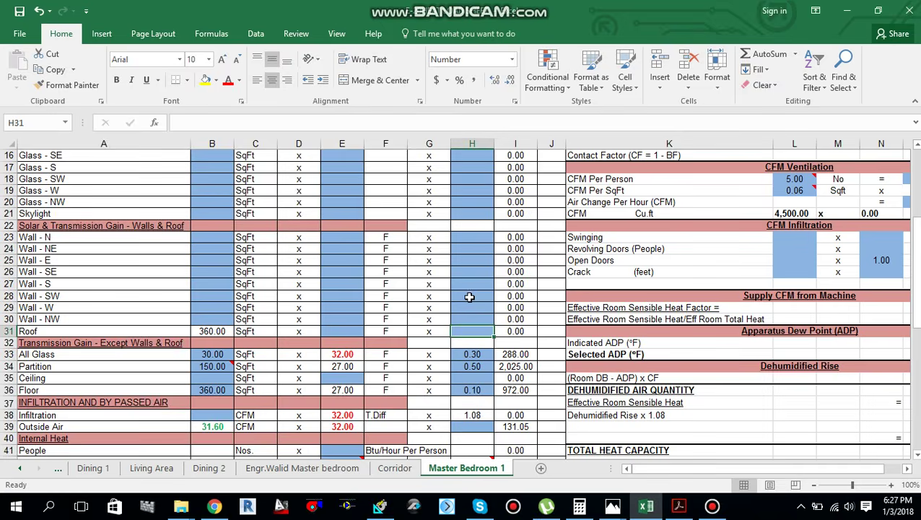
text(0.0)
key(Left)
key(Left)
key(Left)
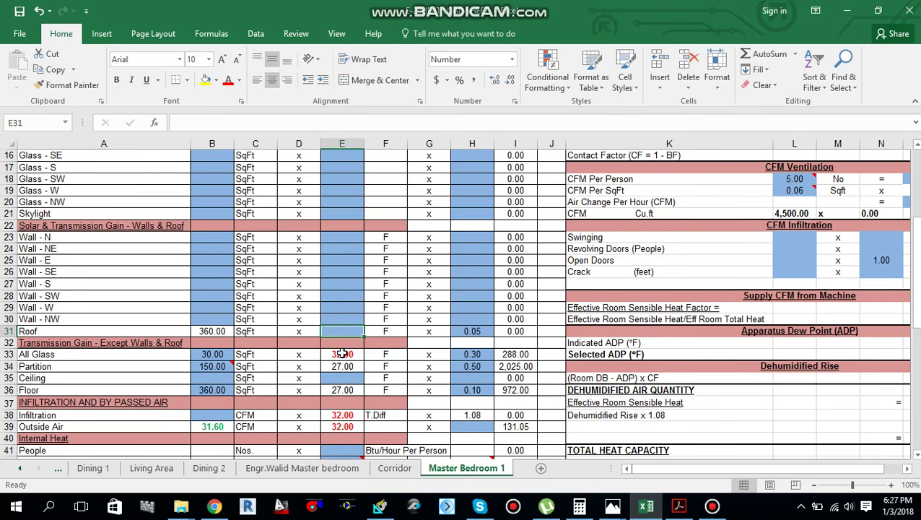
Open the Table 20 equivalent temperature difference photo and examine the 3 PM values for sun-exposed roofs by roof weight.
scroll(341, 353, up, 3)
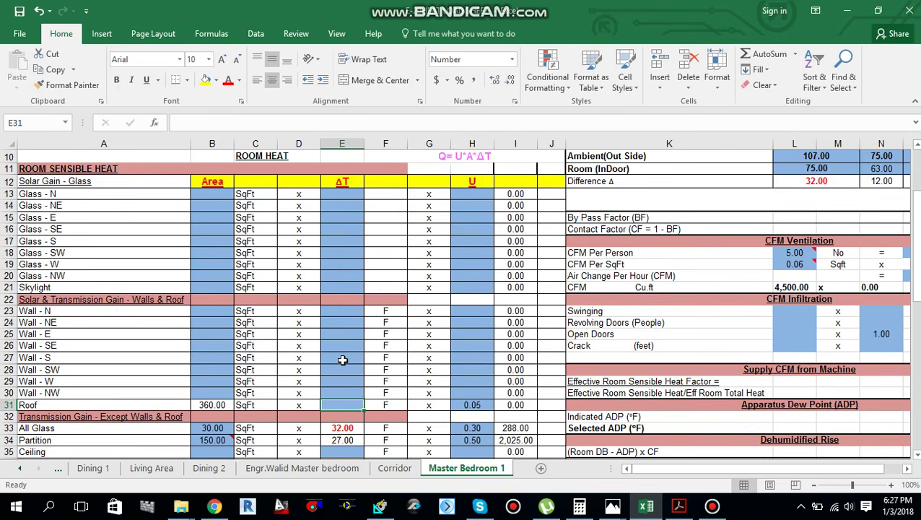
scroll(344, 355, down, 2)
scroll(347, 367, down, 1)
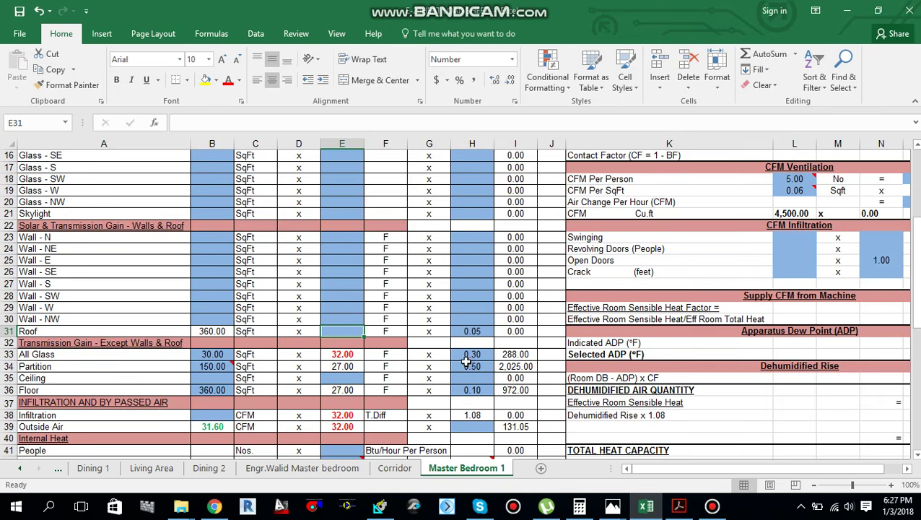
mouse_move(650, 509)
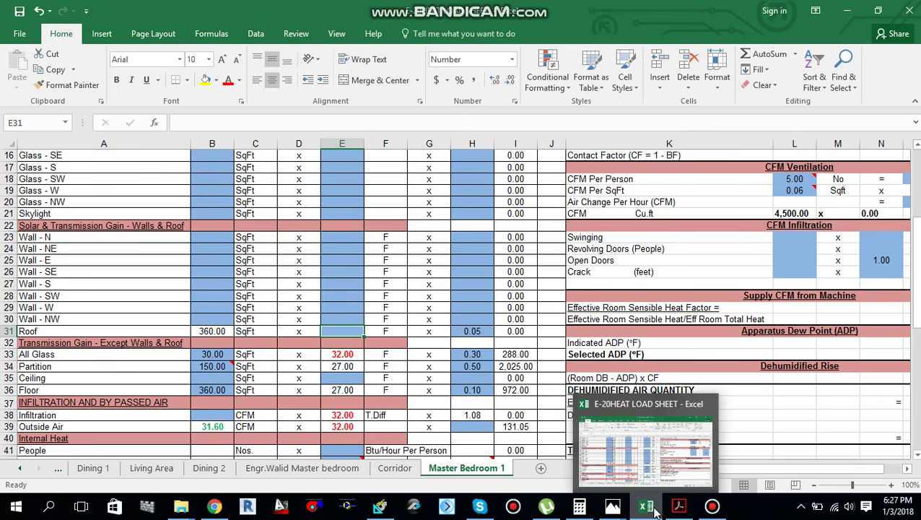
mouse_move(612, 507)
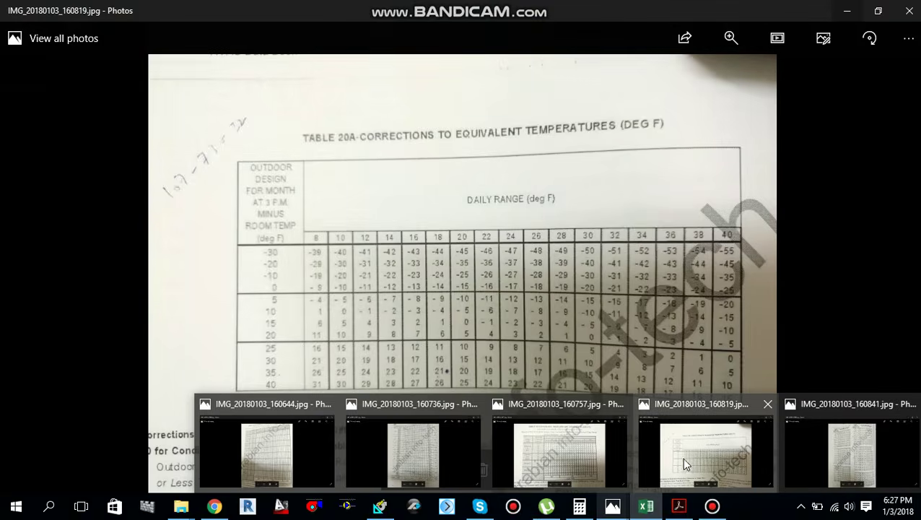
mouse_move(545, 455)
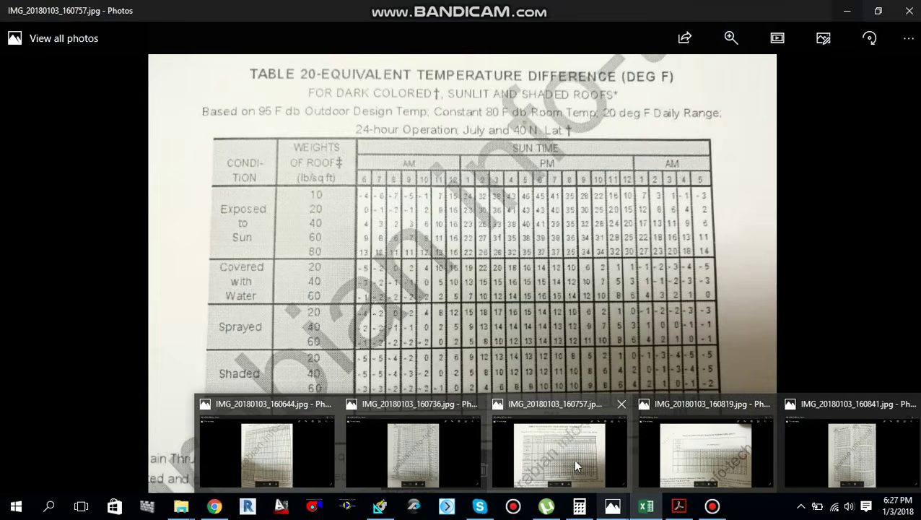
mouse_move(706, 450)
click(574, 443)
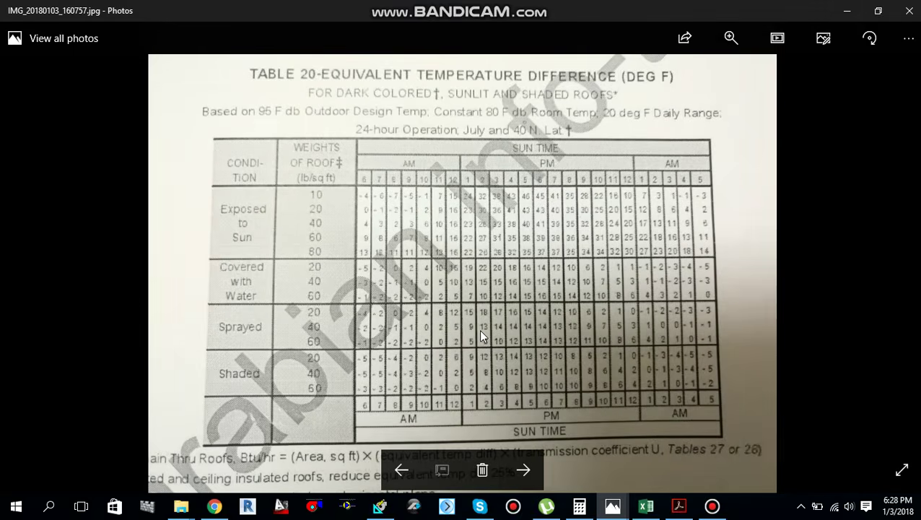
scroll(478, 329, up, 1)
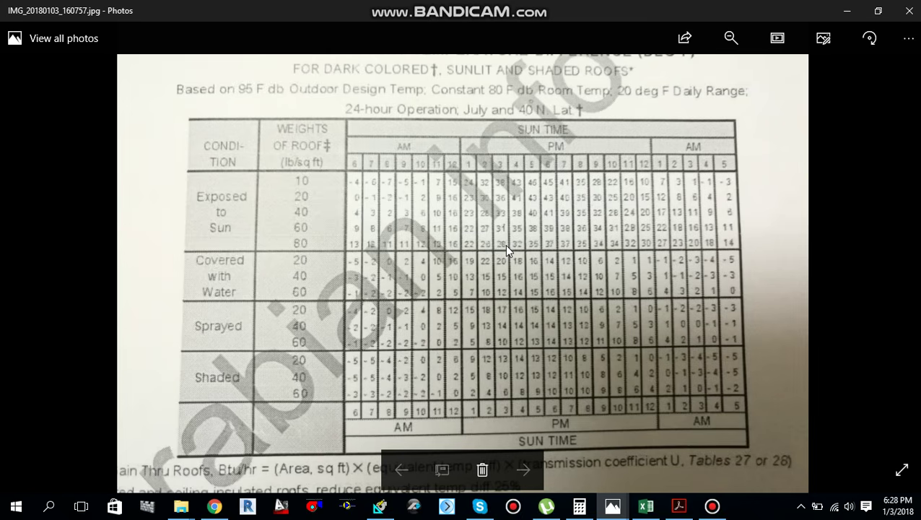
scroll(502, 248, up, 3)
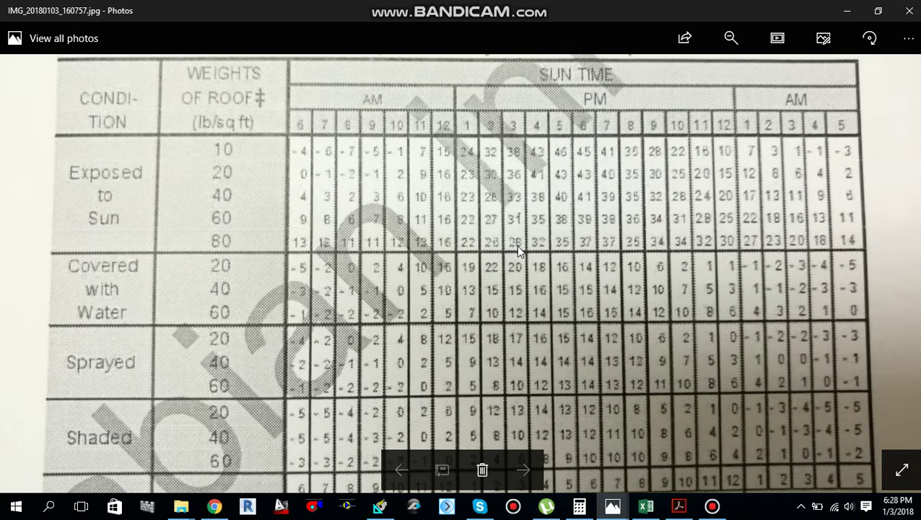
scroll(516, 246, down, 3)
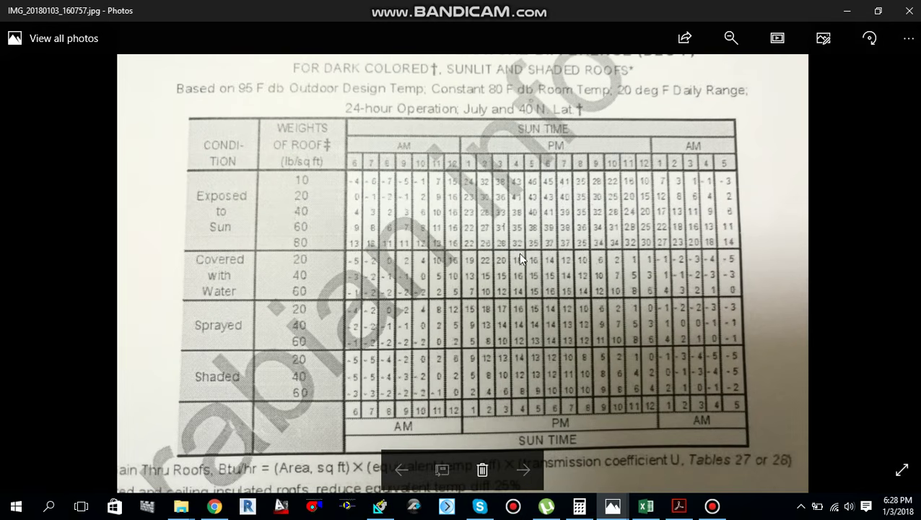
scroll(512, 249, up, 3)
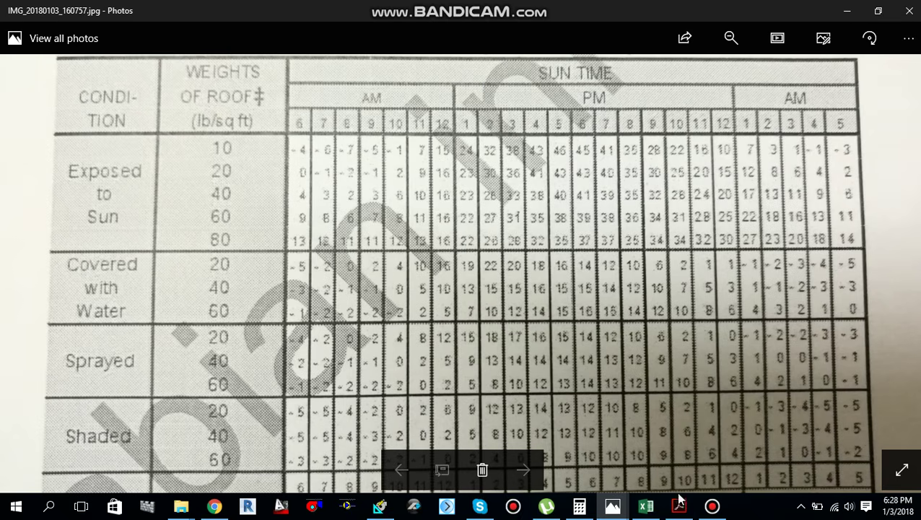
Open the Table 20A corrections photo, check Dubai's summer daily range in the HAP weather properties, and return to the table for the correction.
mouse_move(612, 509)
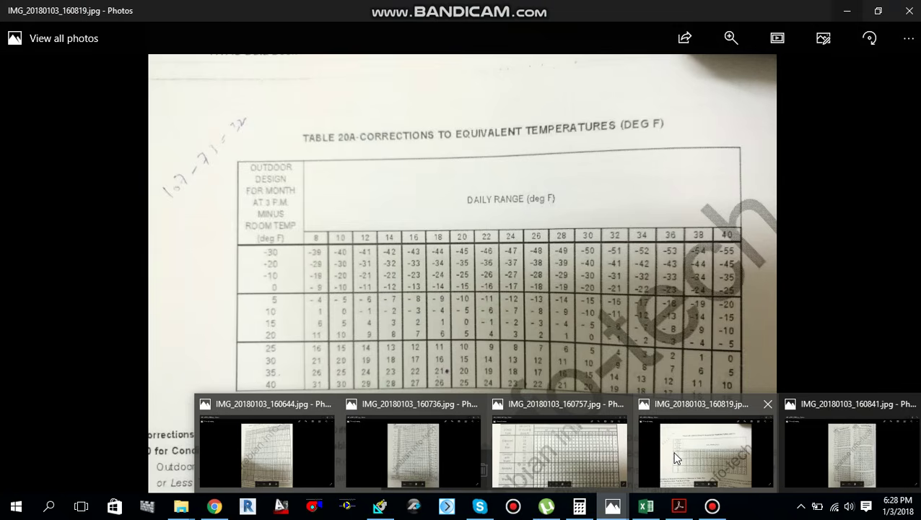
click(676, 458)
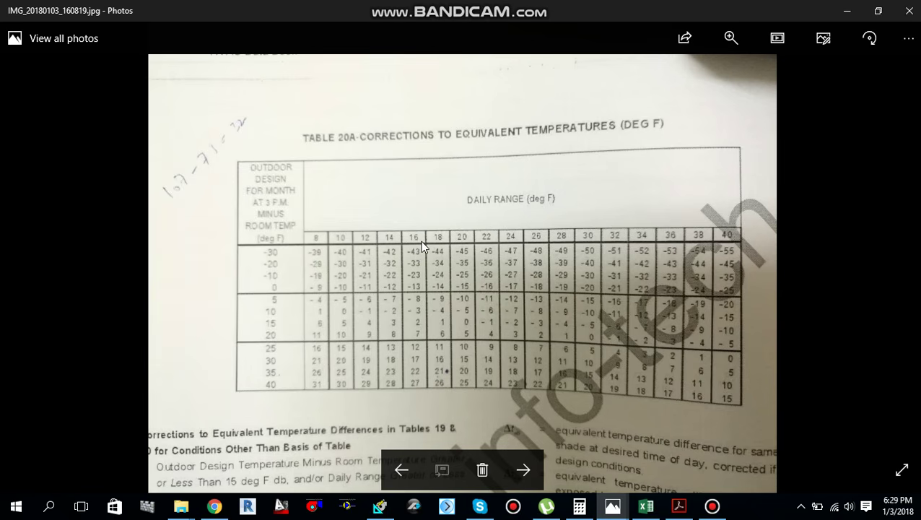
click(380, 506)
click(47, 69)
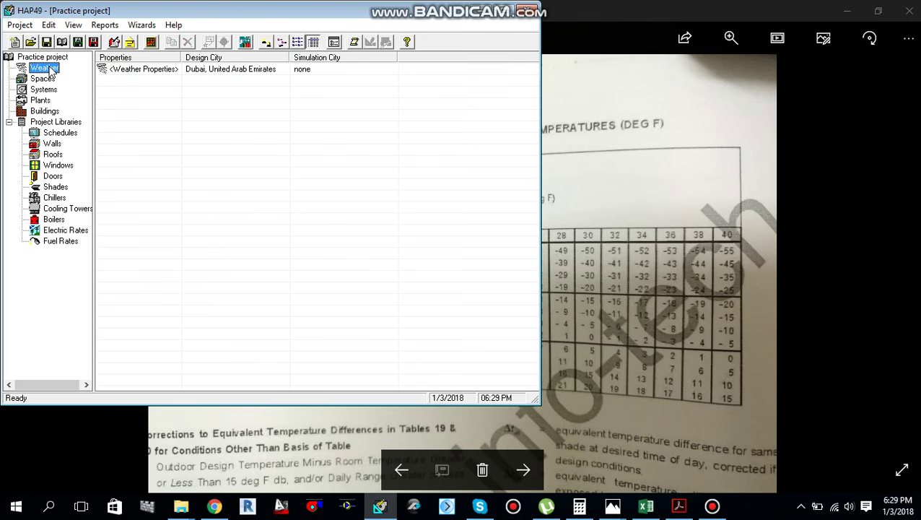
click(161, 73)
double_click(158, 72)
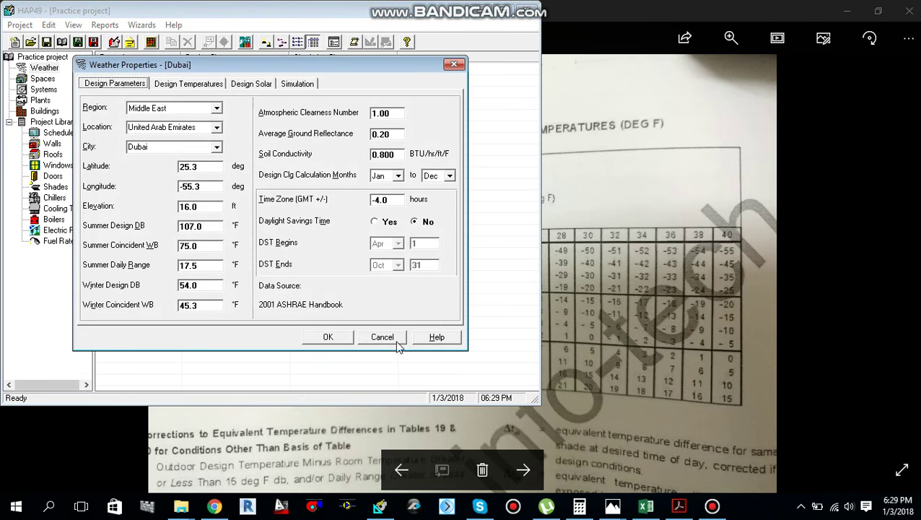
click(346, 341)
click(563, 145)
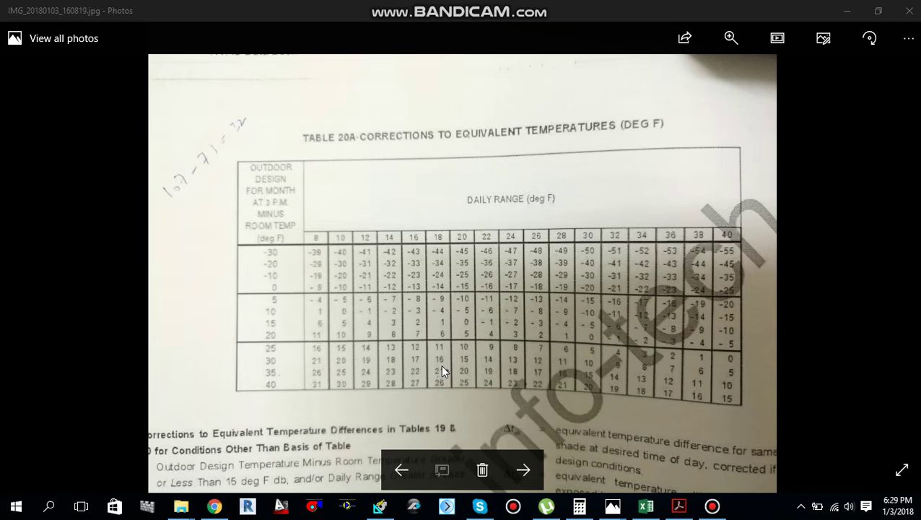
Add the roof's equivalent temperature difference and its correction in Calculator as 28+21.
click(580, 505)
click(768, 298)
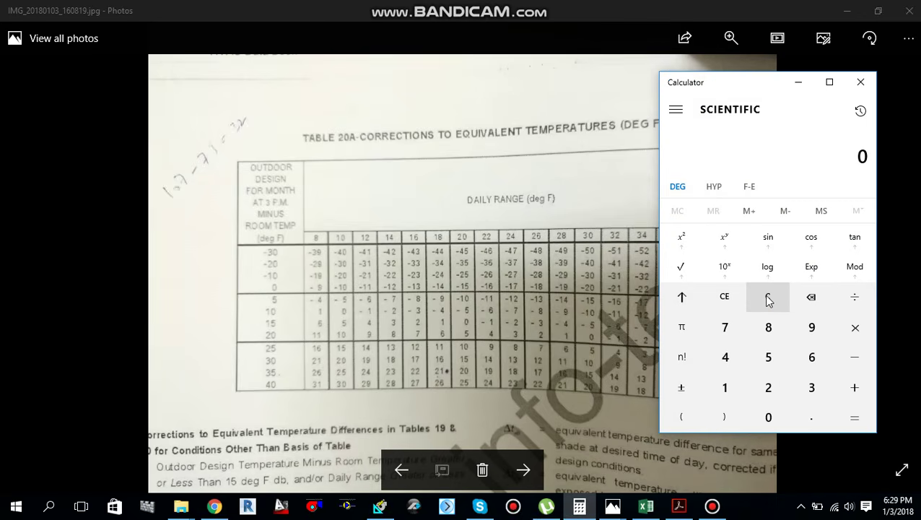
text(28+21)
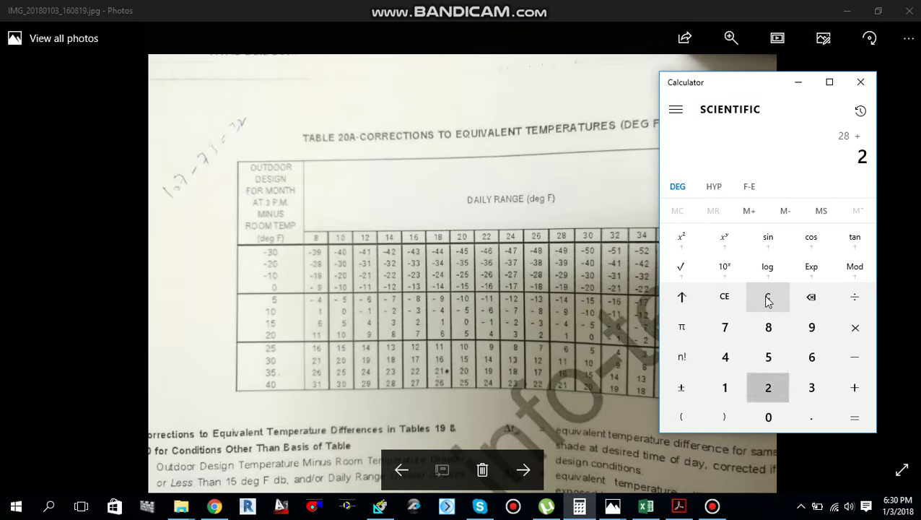
key(Return)
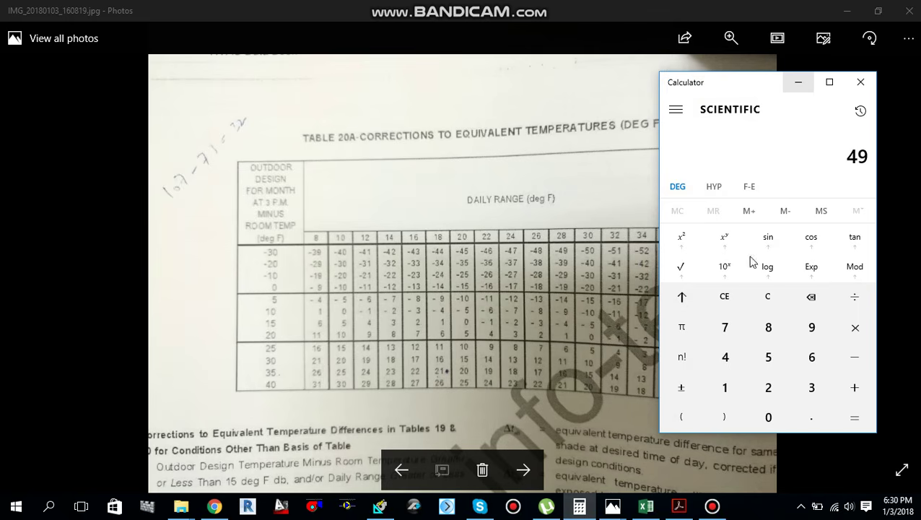
Return to the Excel sheet and enter 49 as the Roof temperature difference.
mouse_move(612, 507)
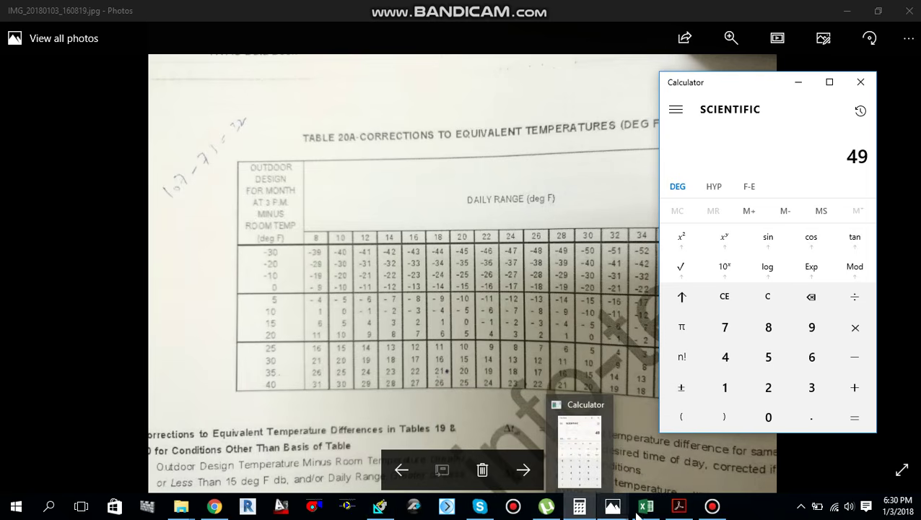
mouse_move(644, 509)
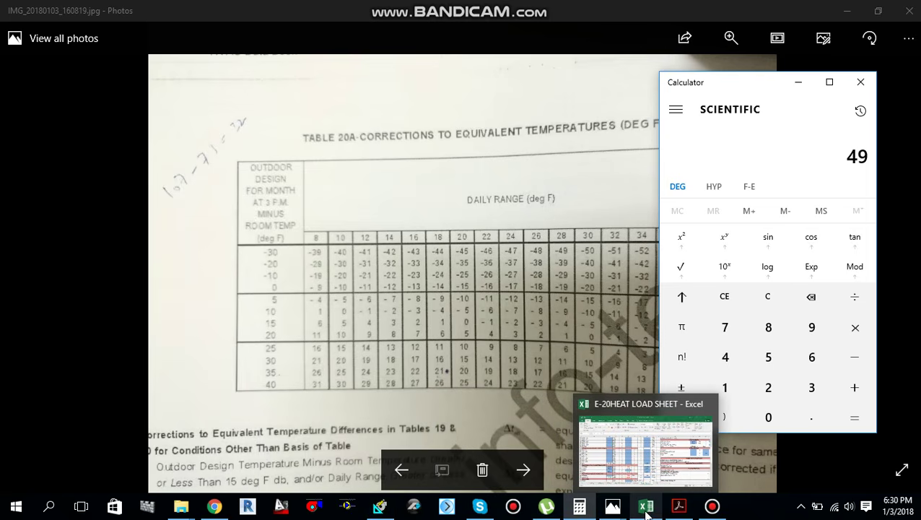
click(646, 509)
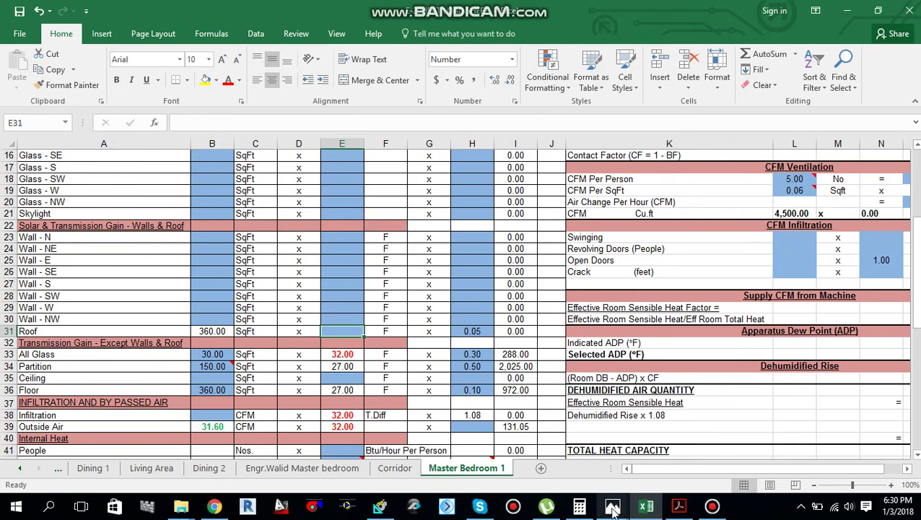
click(579, 507)
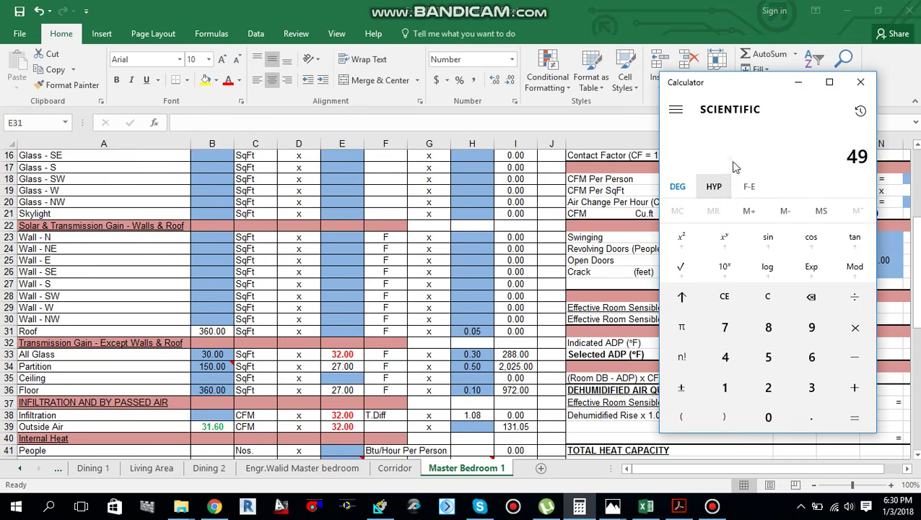
click(798, 82)
key(F2)
text(49)
key(Tab)
key(Up)
key(Left)
key(Left)
key(Left)
key(Left)
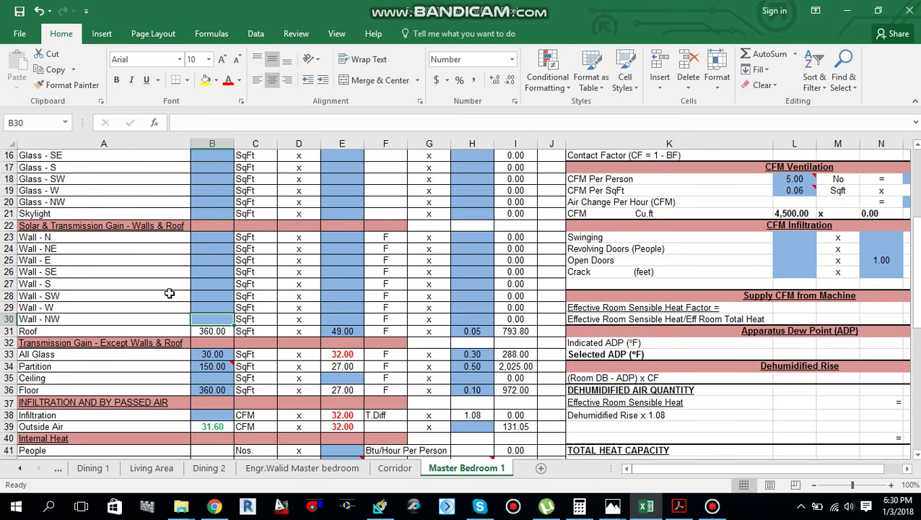
Switch to the floor plan PDF and examine the master bedroom's north and west outer walls.
mouse_move(652, 511)
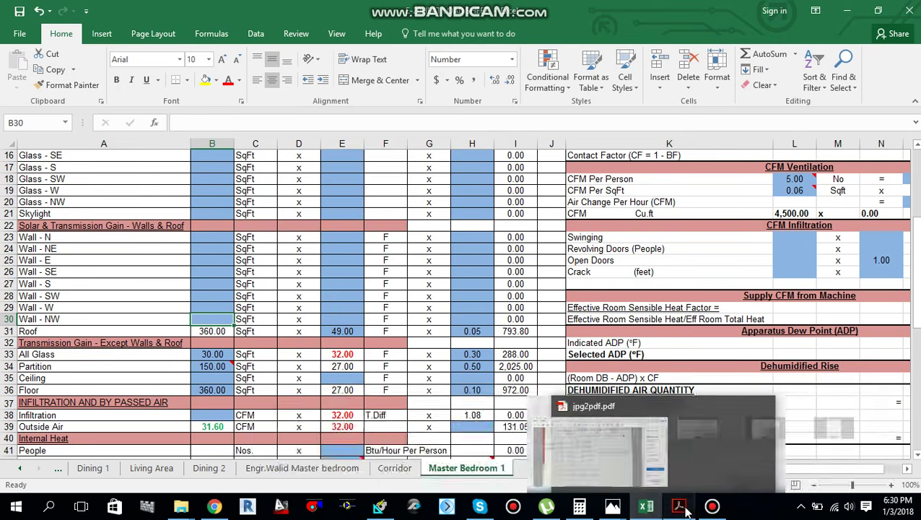
click(686, 511)
scroll(254, 251, up, 10)
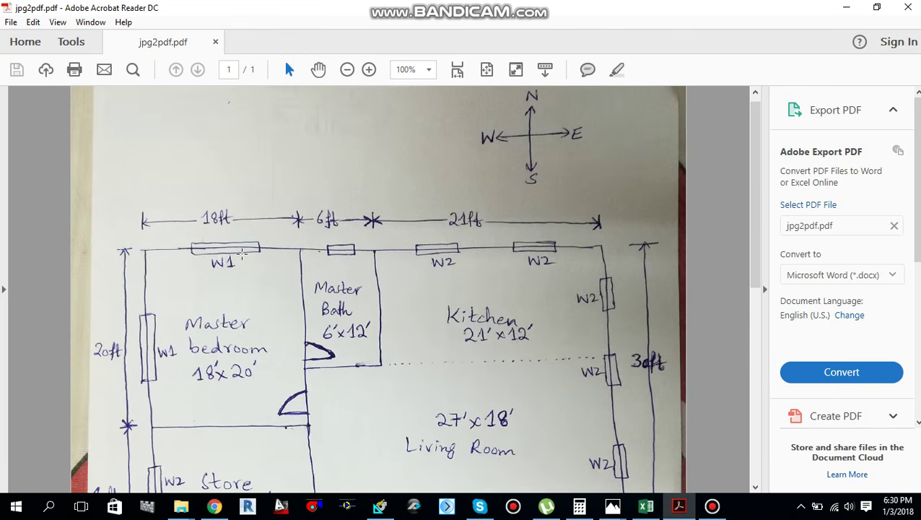
scroll(213, 257, up, 1)
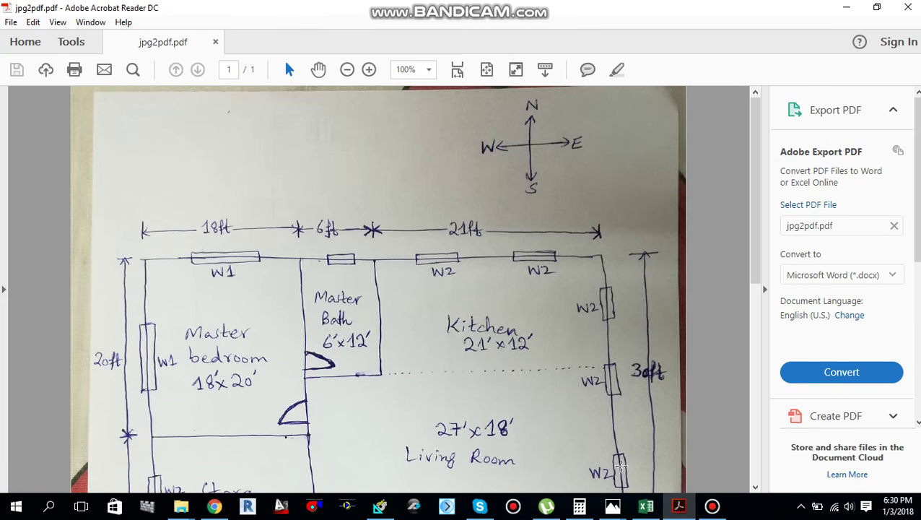
Calculate the north and west wall areas in Calculator as 18*12.5 and 20*12.5.
mouse_move(615, 507)
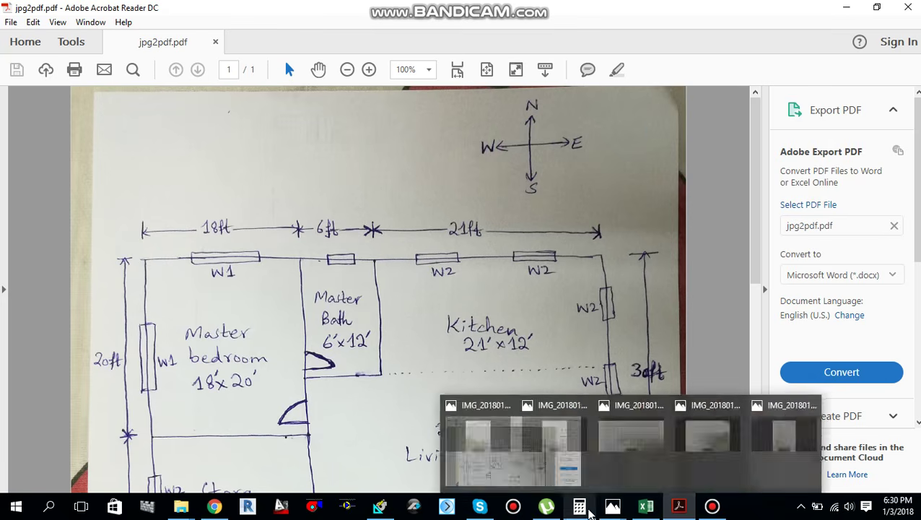
click(579, 506)
text(18*12.5=)
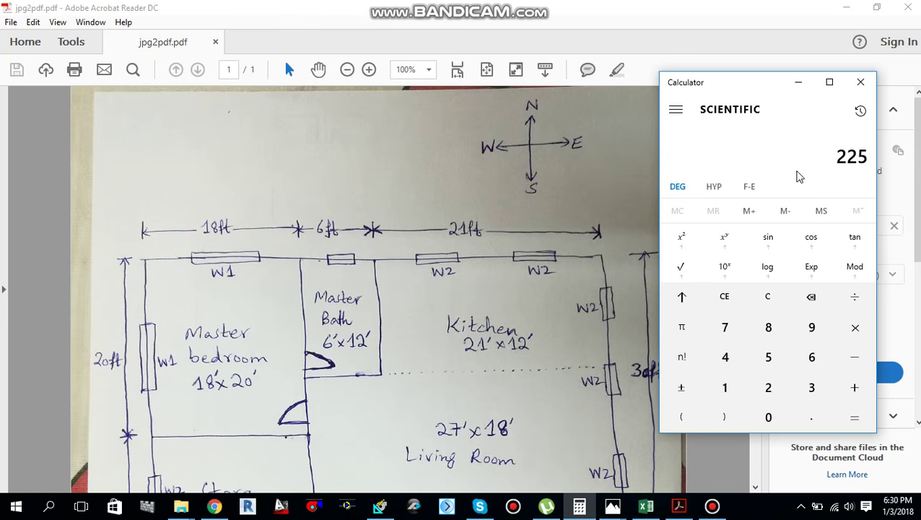
click(769, 299)
text(20*12.5)
key(Return)
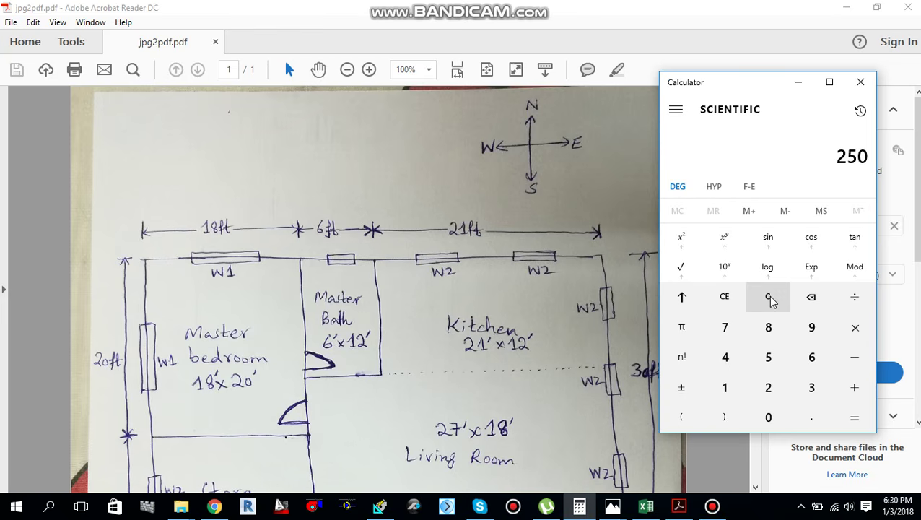
click(798, 82)
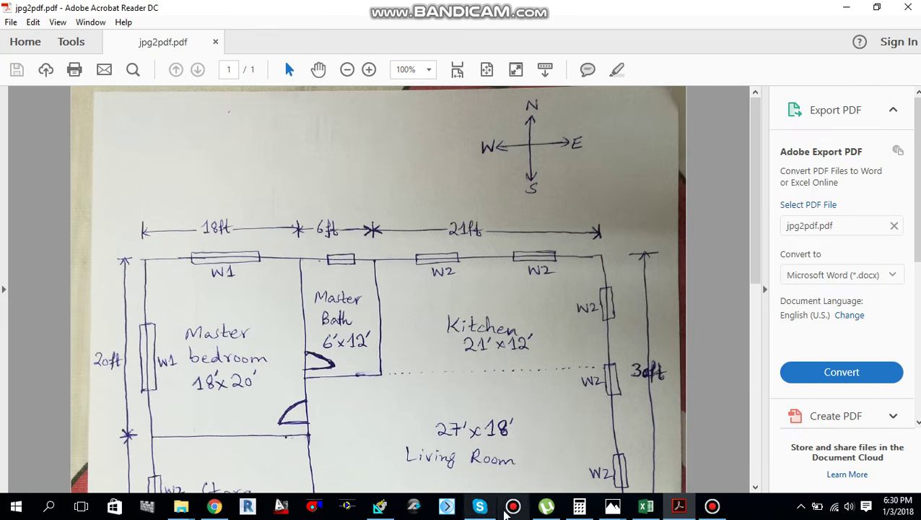
Return to the Excel sheet and enter 225 as the Wall - N area and 250 as the Wall - W area.
click(638, 509)
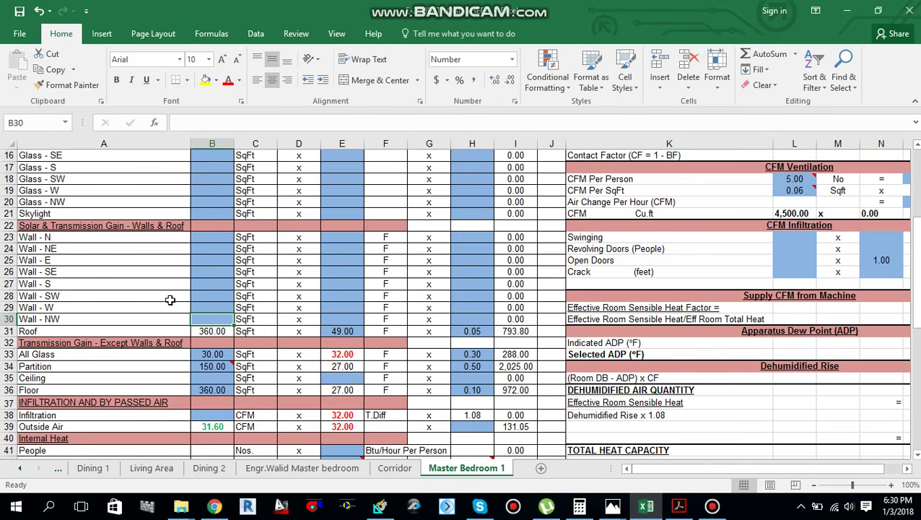
scroll(208, 279, up, 1)
click(210, 273)
text(225)
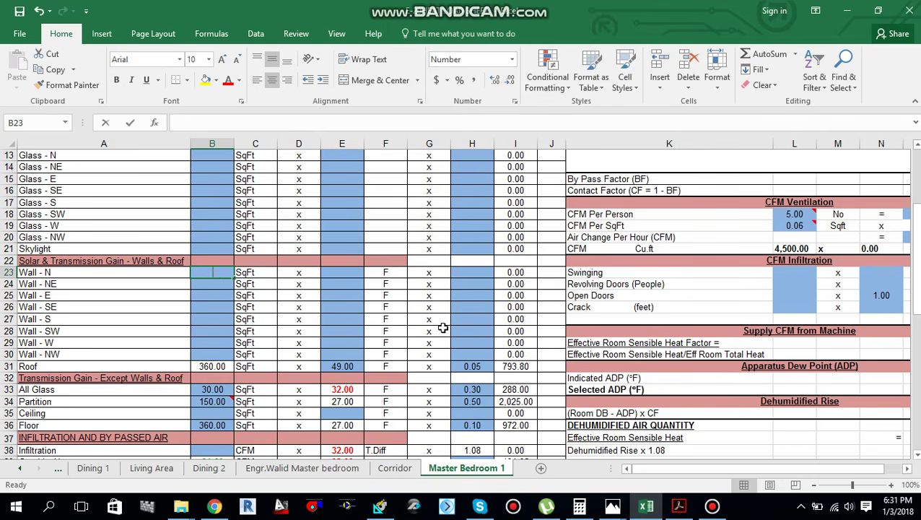
key(Return)
key(Down)
key(Down)
key(Down)
key(Down)
key(Down)
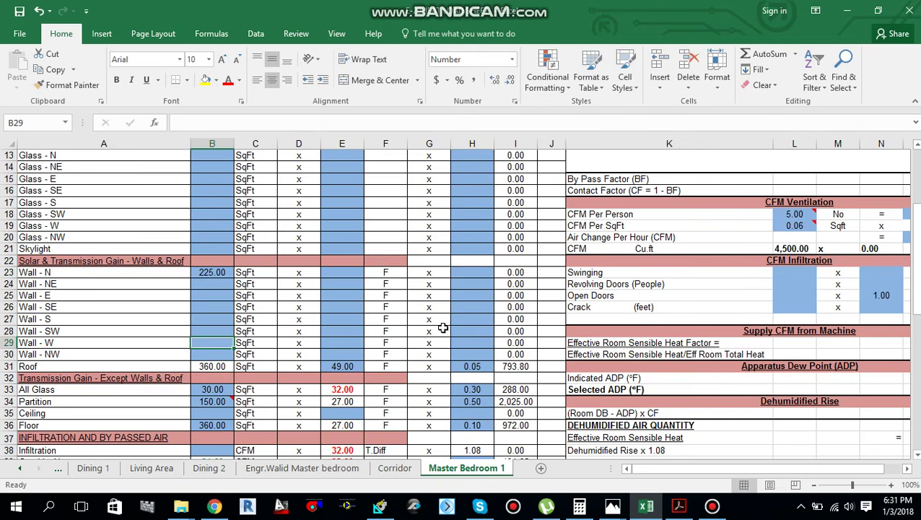
text(250)
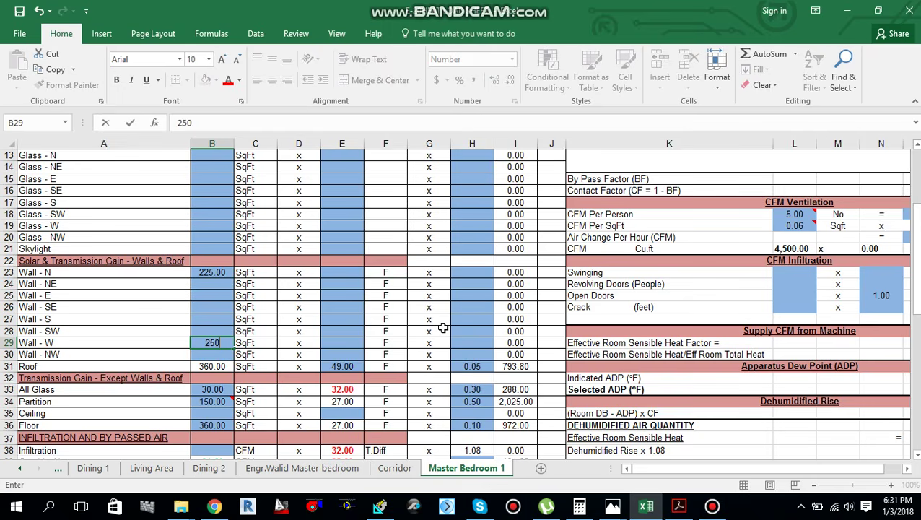
key(Right)
Go to the Wall - N U value cell and look up the wall's U value in the floor plan PDF.
key(Right)
key(Right)
key(Right)
key(Right)
key(Right)
key(Up)
key(Up)
key(Up)
key(Up)
key(Up)
key(Up)
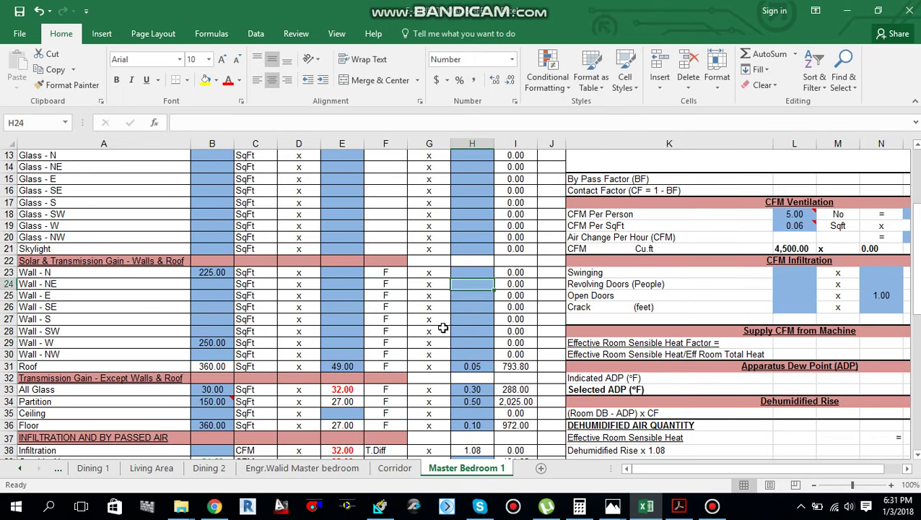
mouse_move(685, 499)
click(689, 458)
scroll(271, 320, down, 7)
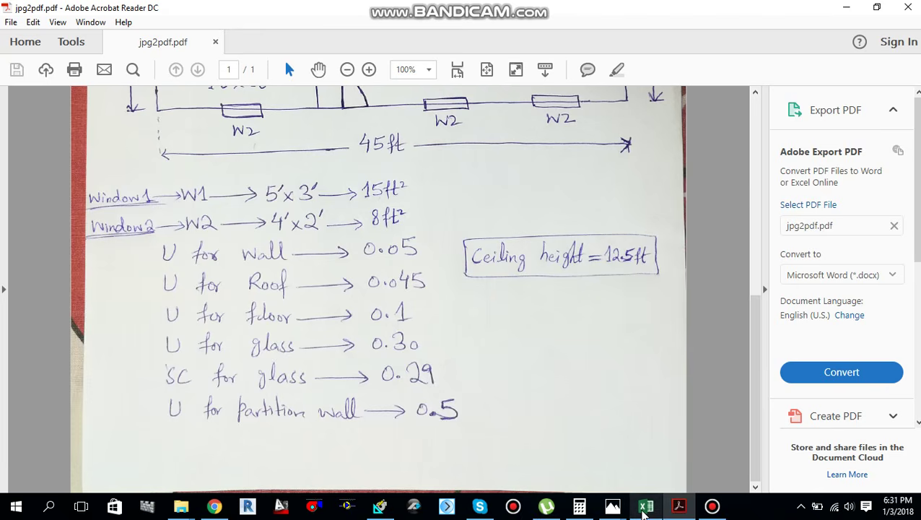
Return to the Excel sheet and enter 0.05 as the U value for both Wall - N and Wall - W.
mouse_move(644, 501)
click(637, 453)
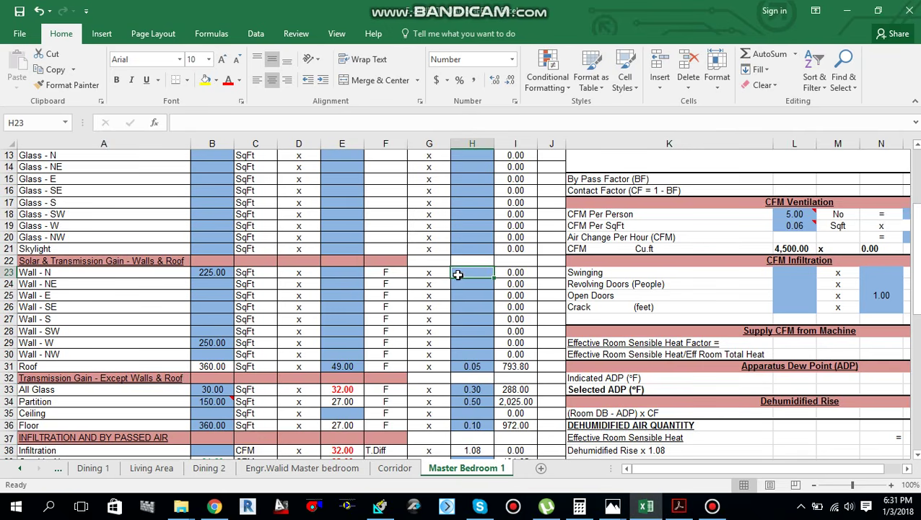
text(0.05)
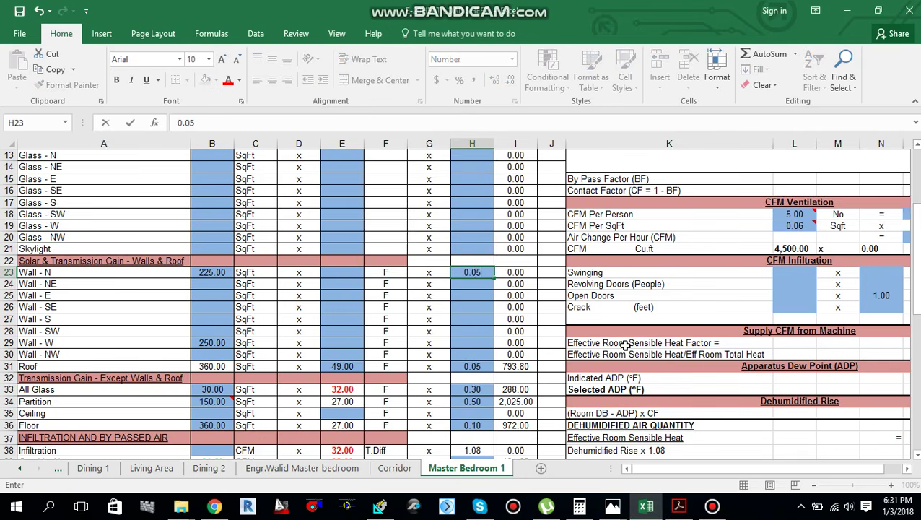
key(Return)
key(Down)
key(Down)
key(Down)
key(Down)
key(Down)
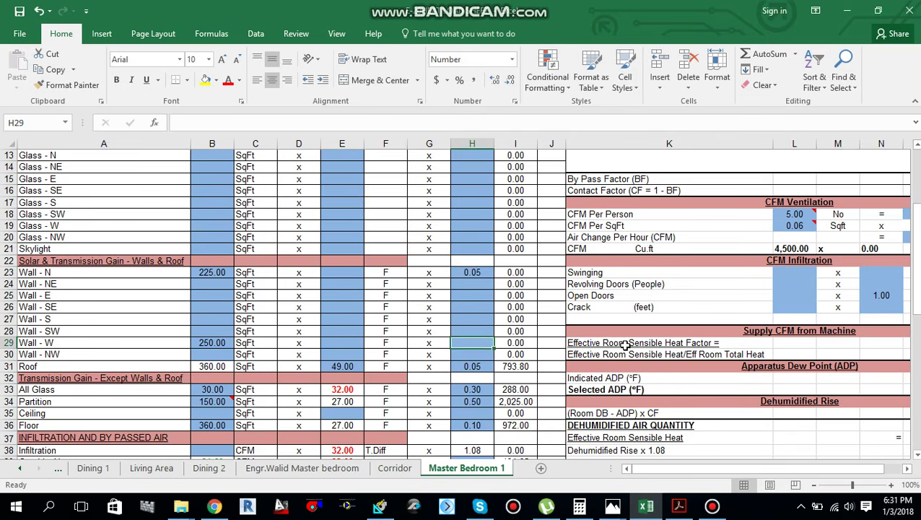
text(0.05)
key(Left)
Select the Wall - N temperature difference cell and examine the North (Shade) 3 PM values by wall weight in the Table 19 photo.
key(Left)
key(Left)
key(Up)
key(Up)
key(Up)
key(Up)
key(Up)
key(Up)
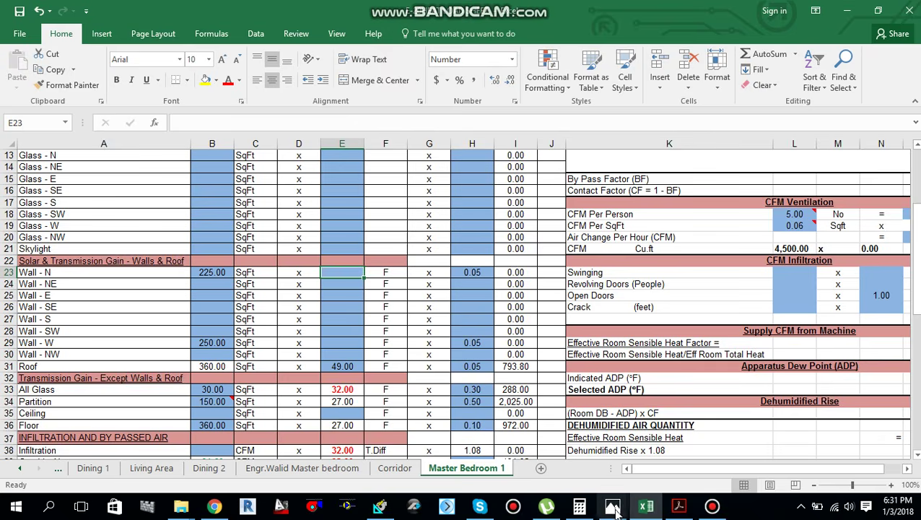
mouse_move(613, 508)
mouse_move(690, 465)
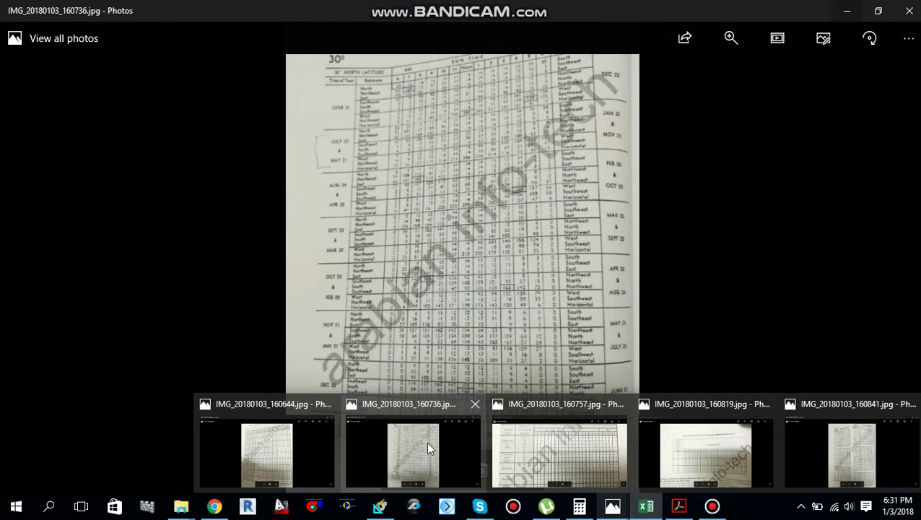
mouse_move(295, 451)
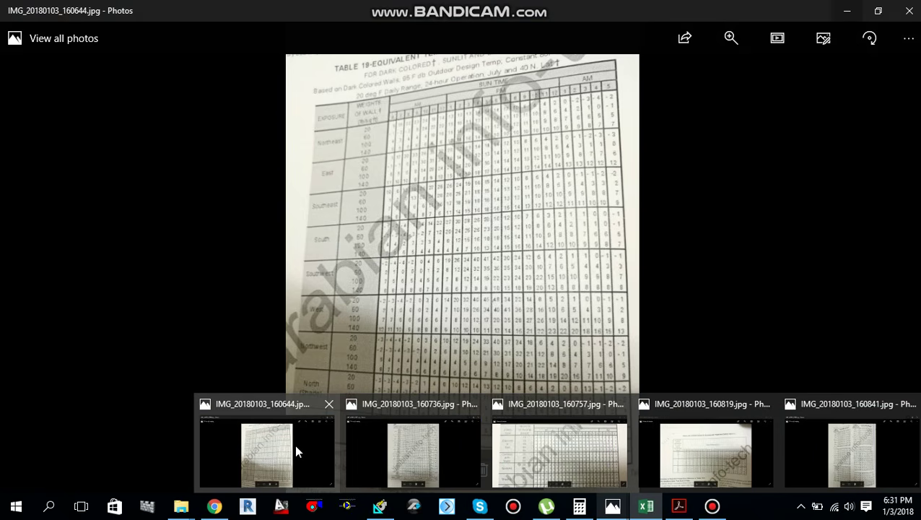
click(294, 444)
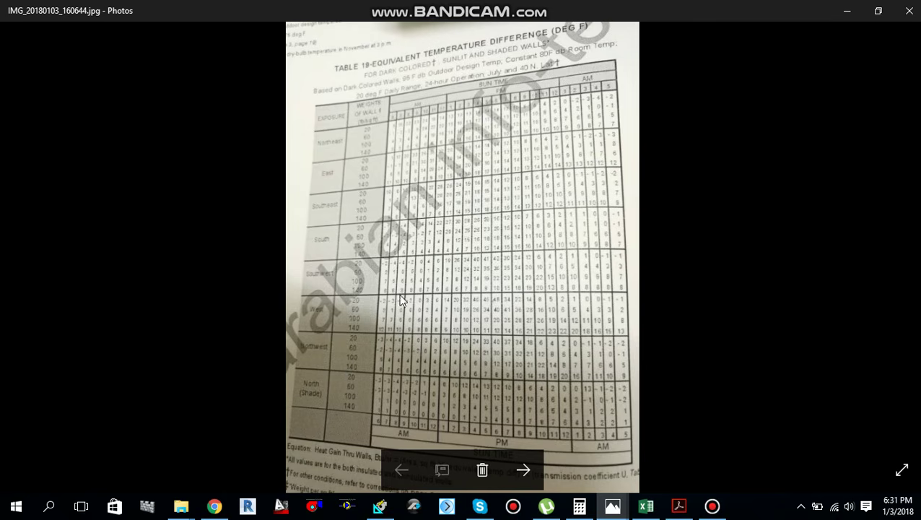
scroll(336, 409, up, 2)
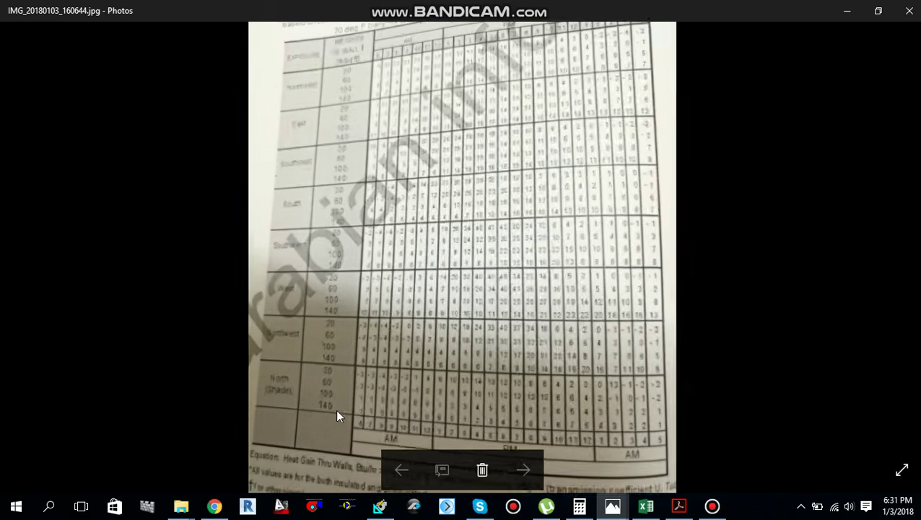
scroll(334, 407, up, 1)
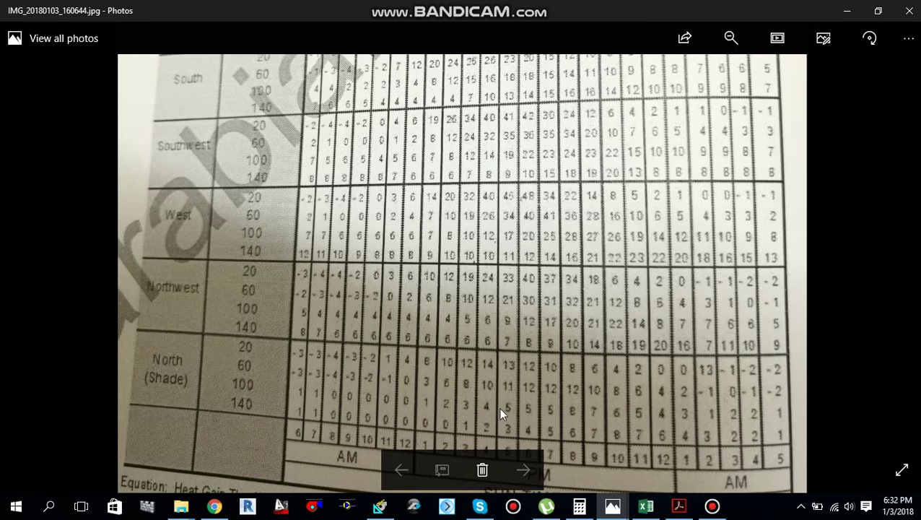
Average the two North wall temperature differences in Calculator by adding 8+3 and dividing by 2.
click(579, 506)
click(778, 300)
text(8+3)
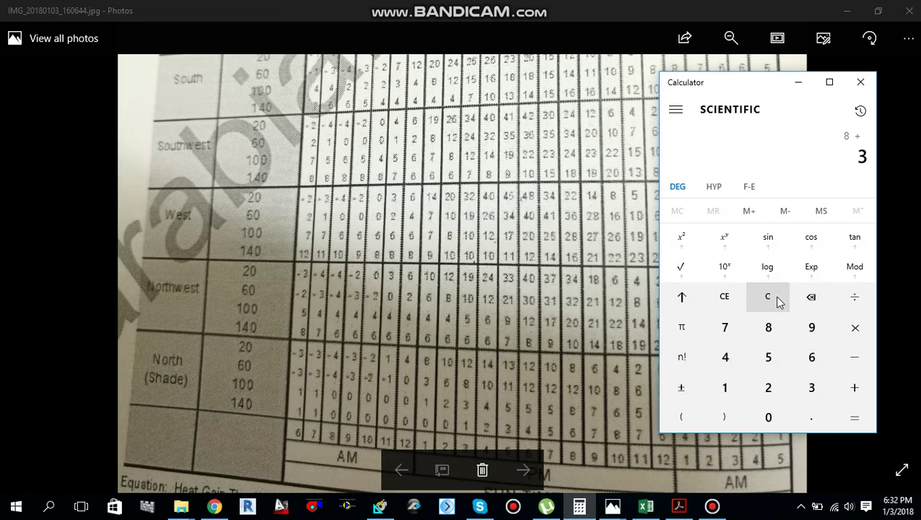
key(Return)
text(/2)
key(Return)
click(800, 85)
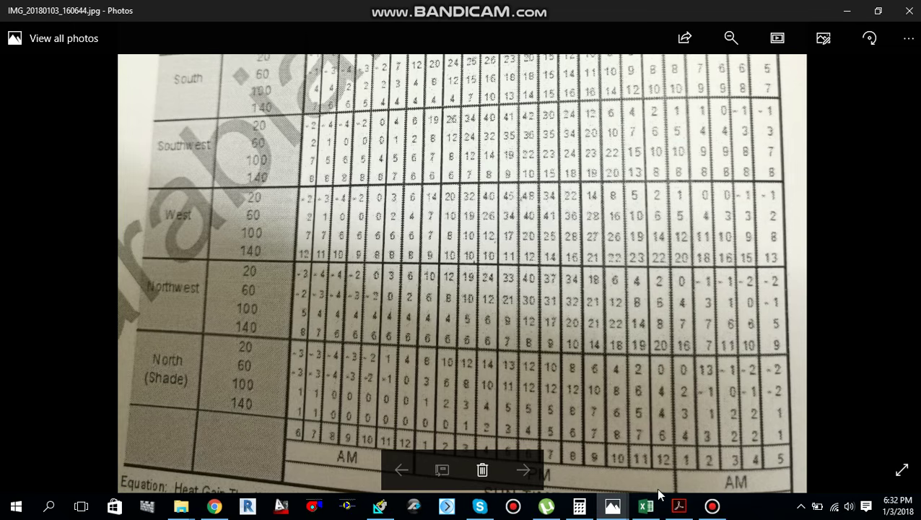
Check the correction in the Table 20A photo and add 21 to the averaged value in Calculator.
click(613, 507)
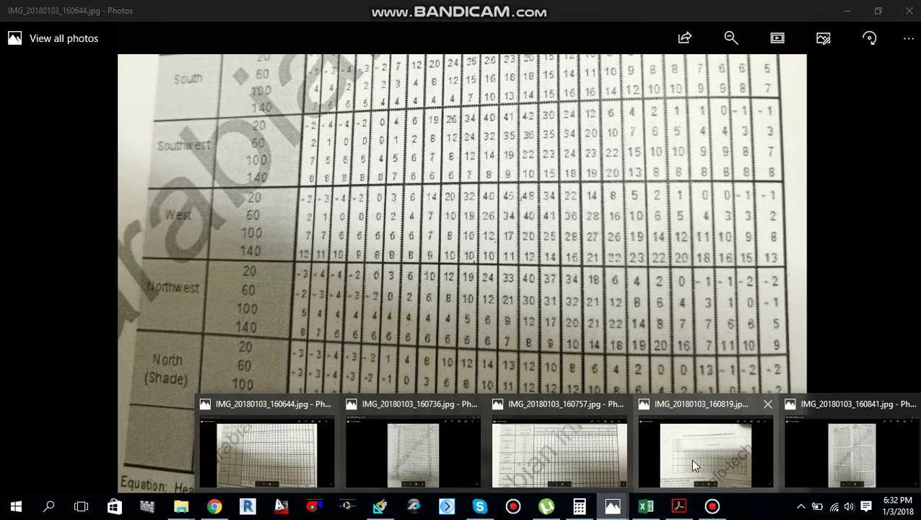
click(700, 457)
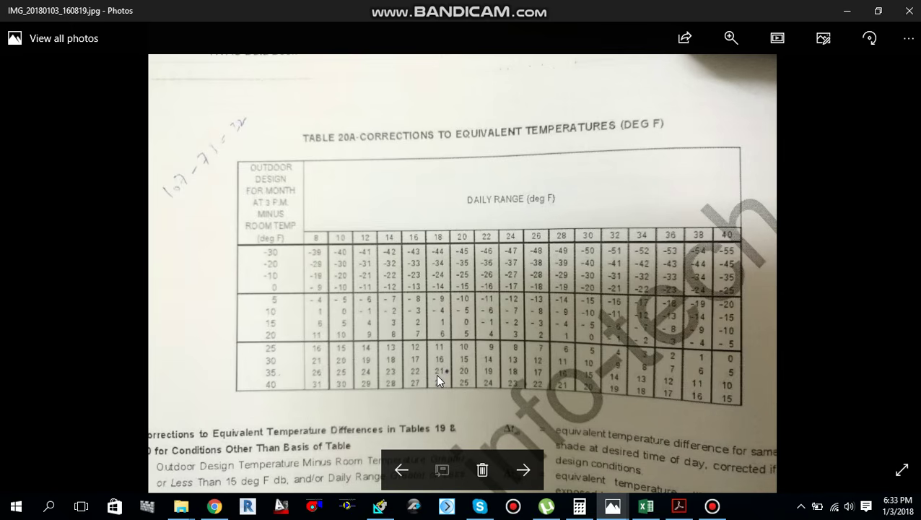
click(580, 506)
text(+21)
key(Return)
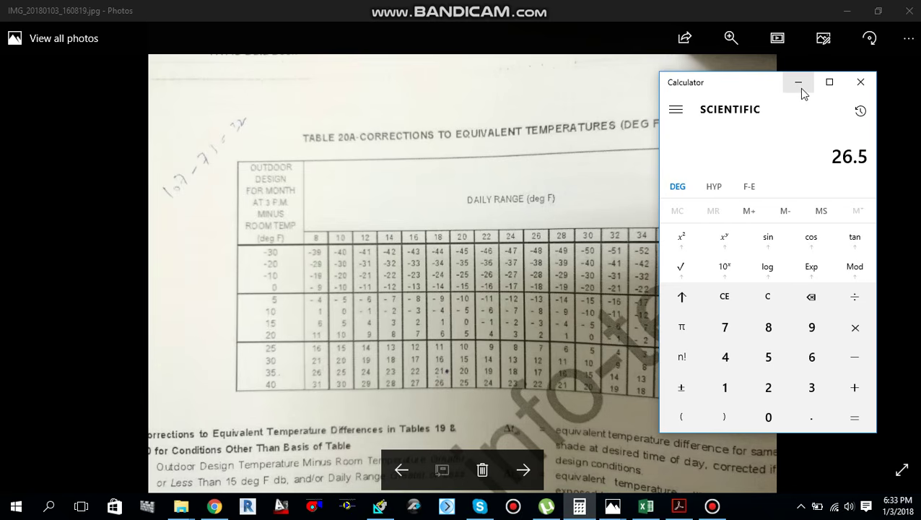
Return to the Excel sheet, enter 26.5 as the Wall - N temperature difference, and check that row's heat gain formula.
click(646, 506)
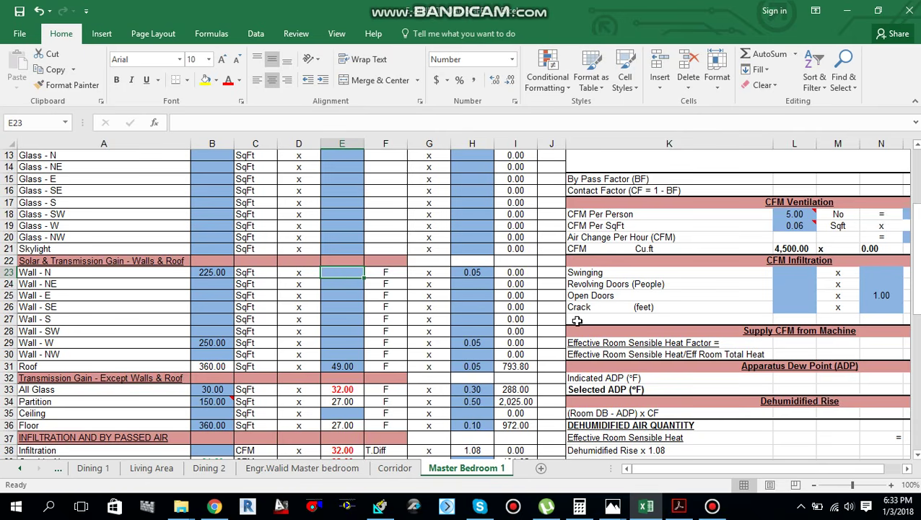
text(26.5)
key(Return)
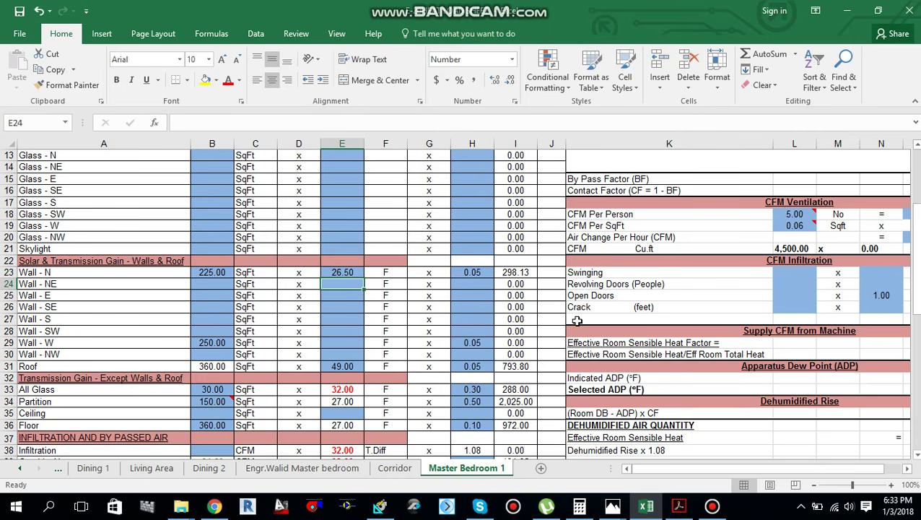
click(519, 274)
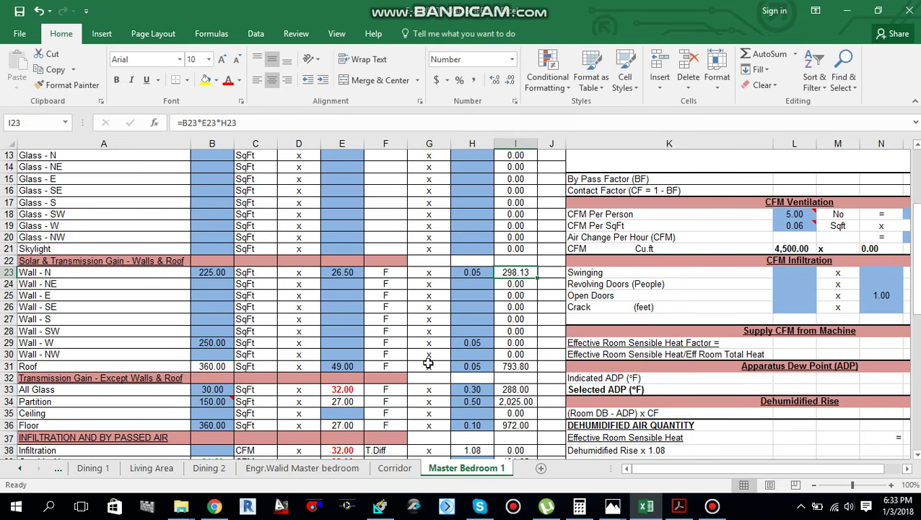
Review the master bedroom's west wall on the floor plan, and reopen the Table 19 photo to examine the West exposure values.
mouse_move(617, 509)
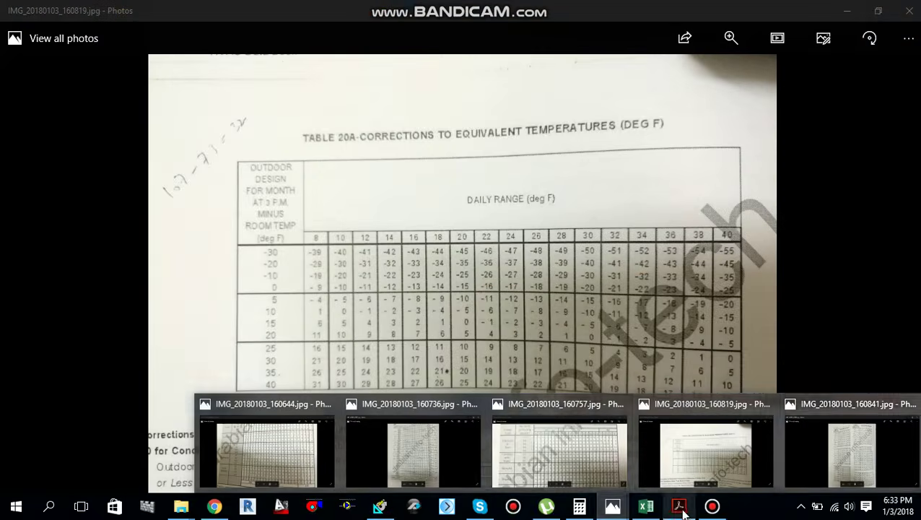
click(679, 506)
scroll(180, 160, up, 10)
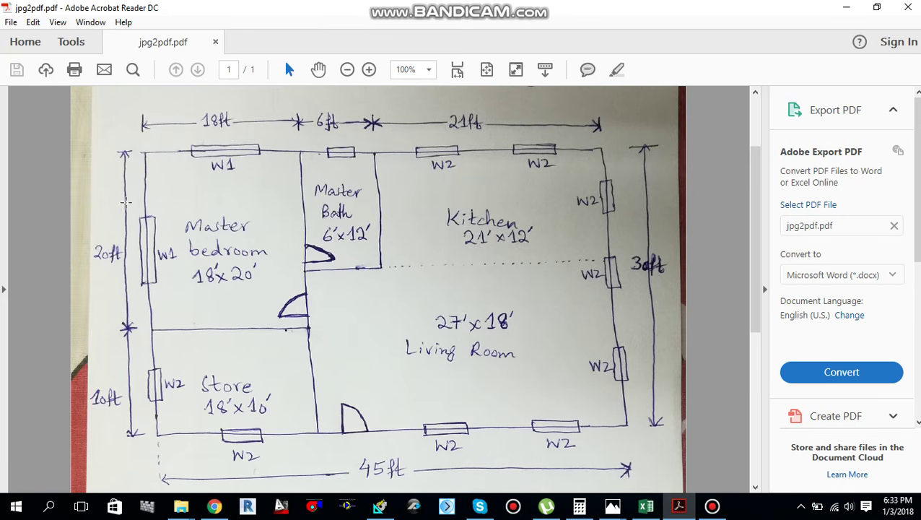
scroll(152, 274, up, 2)
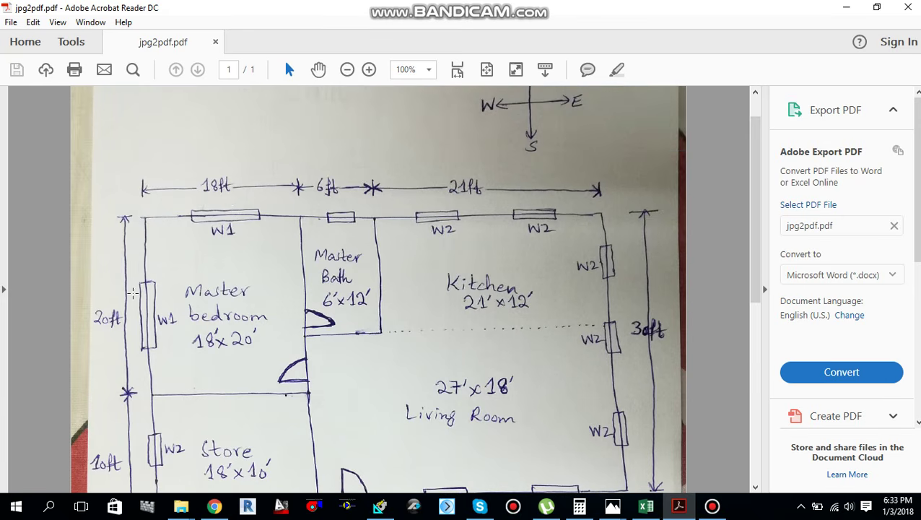
scroll(133, 293, down, 2)
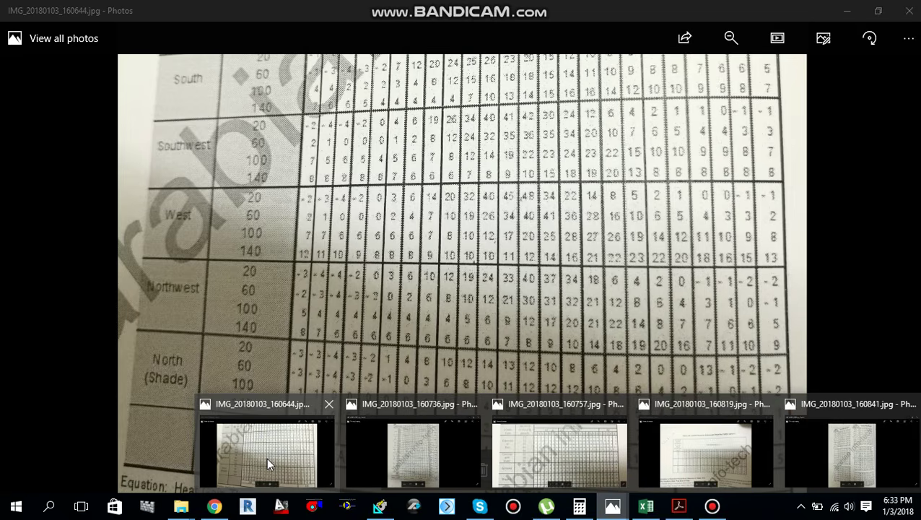
click(267, 457)
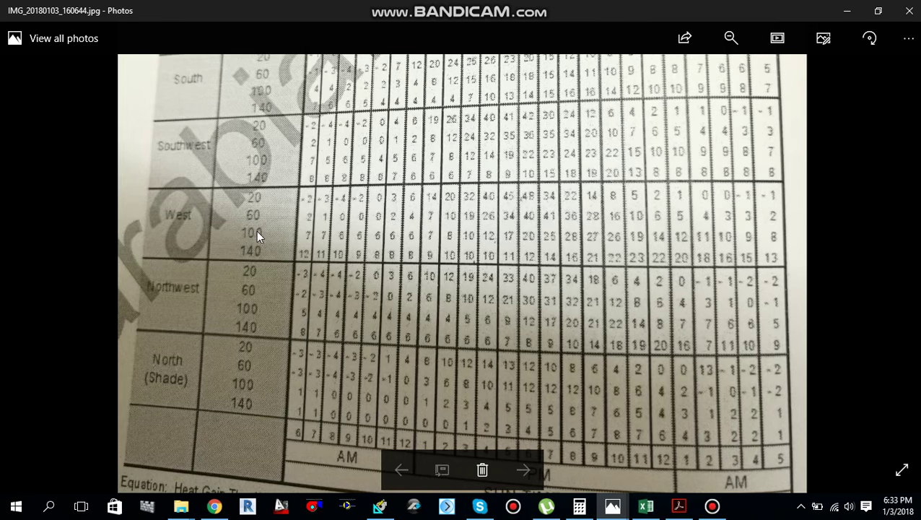
Average the West wall temperature differences in Calculator by adding 19+10, dividing by 2, and adding the correction of 21.
scroll(453, 234, down, 2)
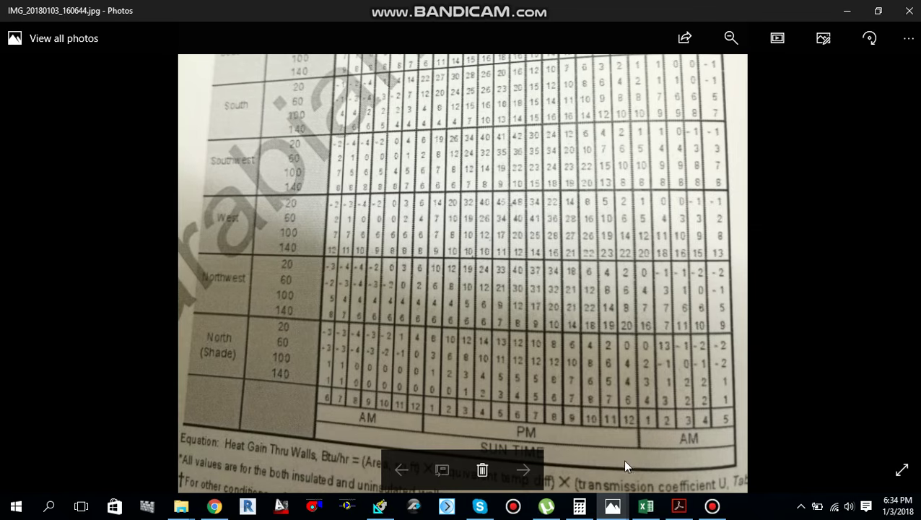
click(580, 506)
text(19+10)
key(Return)
text(/2)
key(Return)
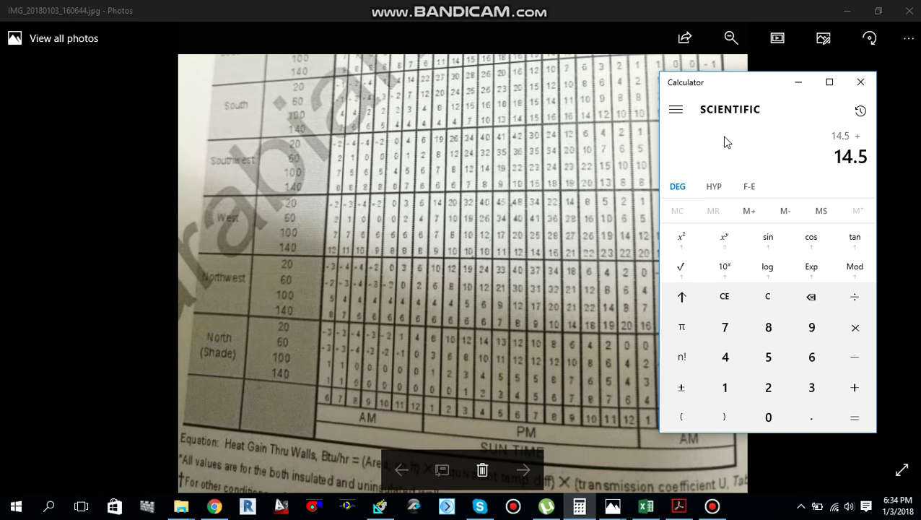
text(21)
key(Return)
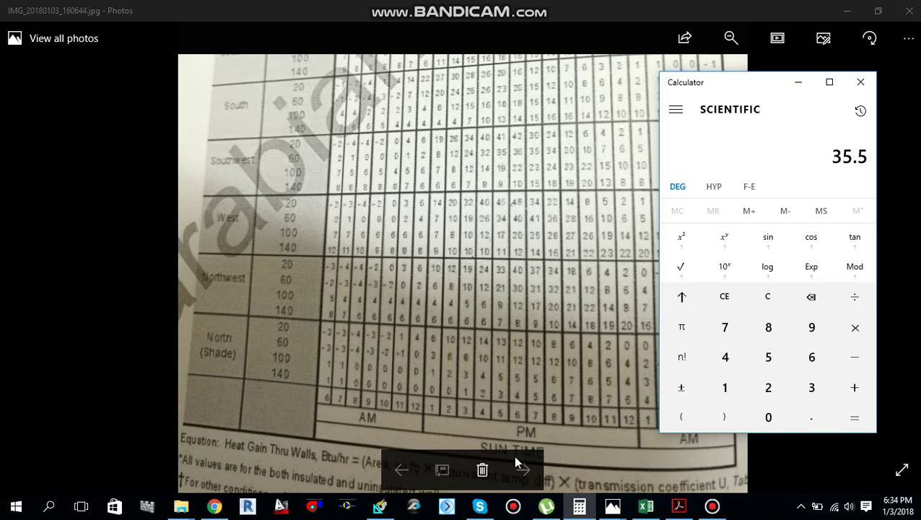
Return to the Excel sheet, enter 35.5 as the Wall - W temperature difference, and check that row's U factor.
click(647, 509)
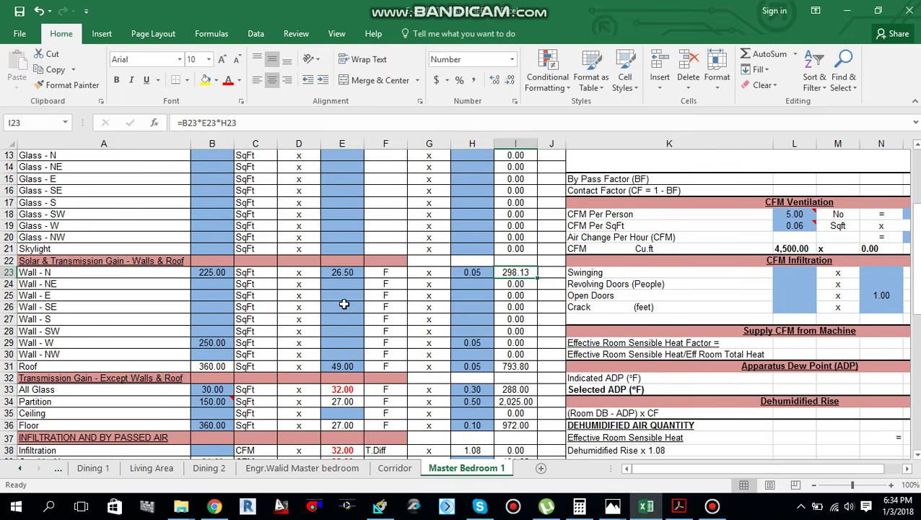
click(348, 343)
text(35.5)
click(384, 345)
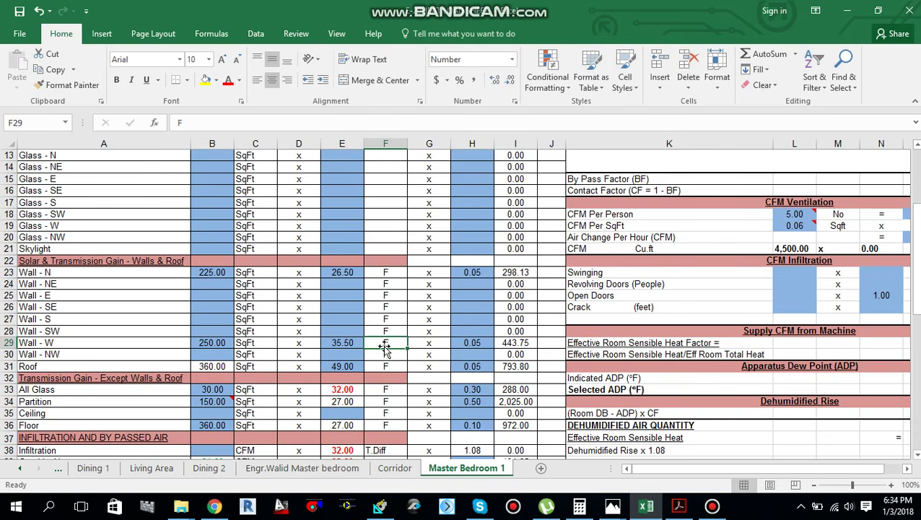
click(579, 508)
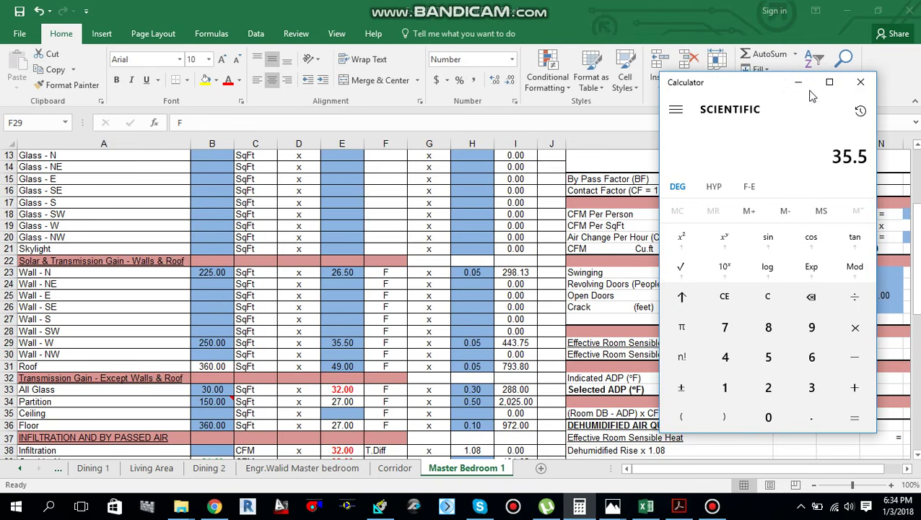
click(810, 85)
click(473, 344)
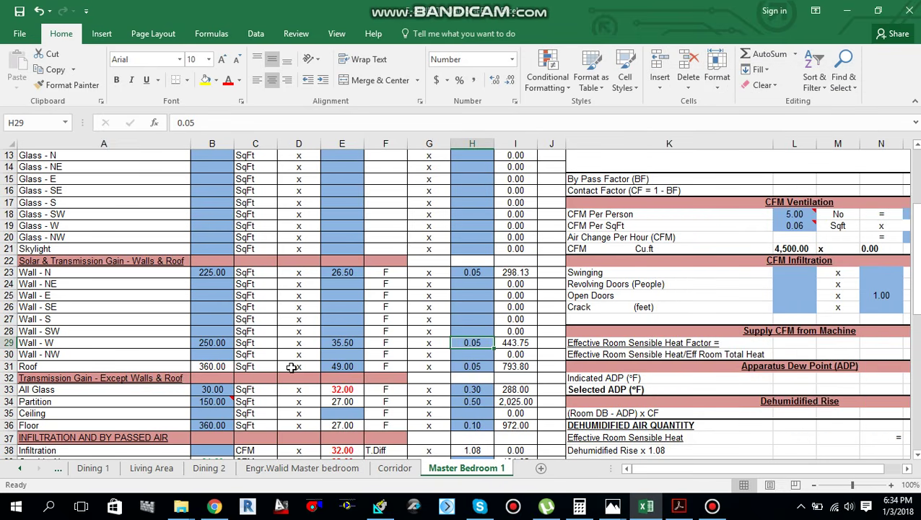
Select the Glass - N area cell and look up the master bedroom's W1 windows and their area on the floor plan.
scroll(291, 367, up, 2)
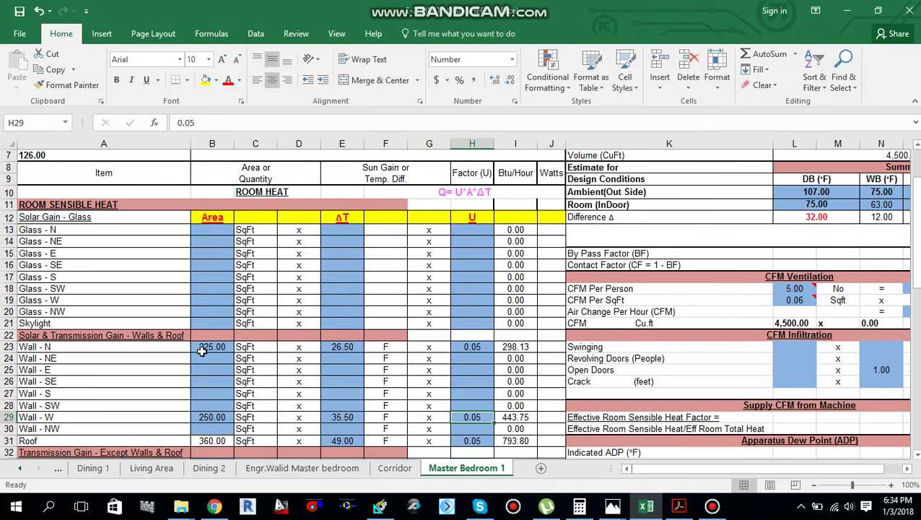
click(206, 265)
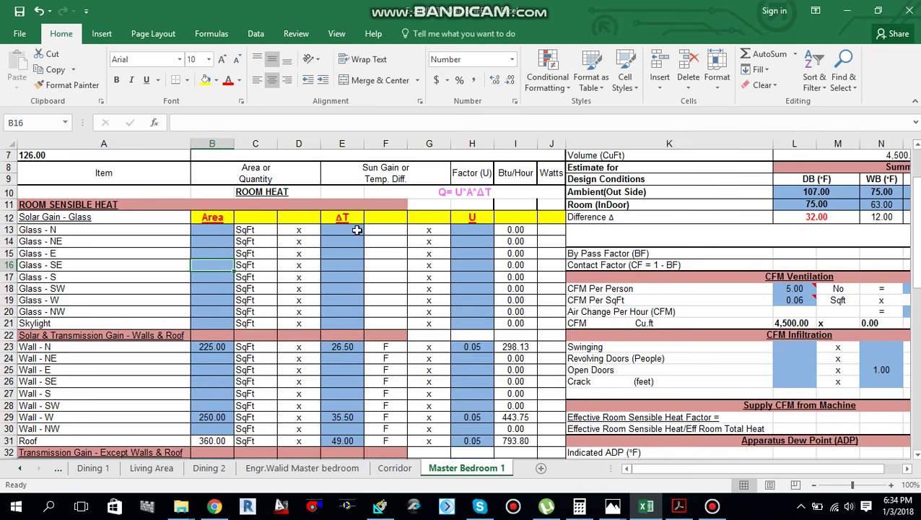
click(217, 229)
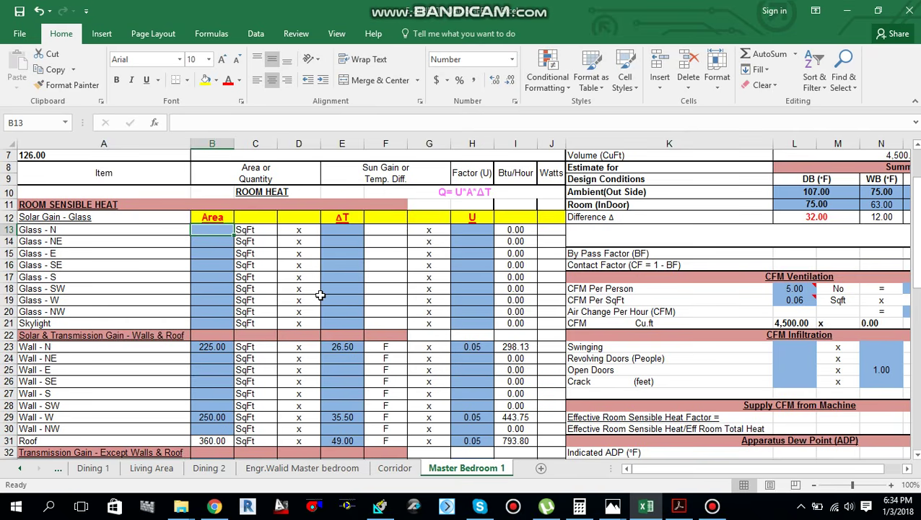
click(677, 508)
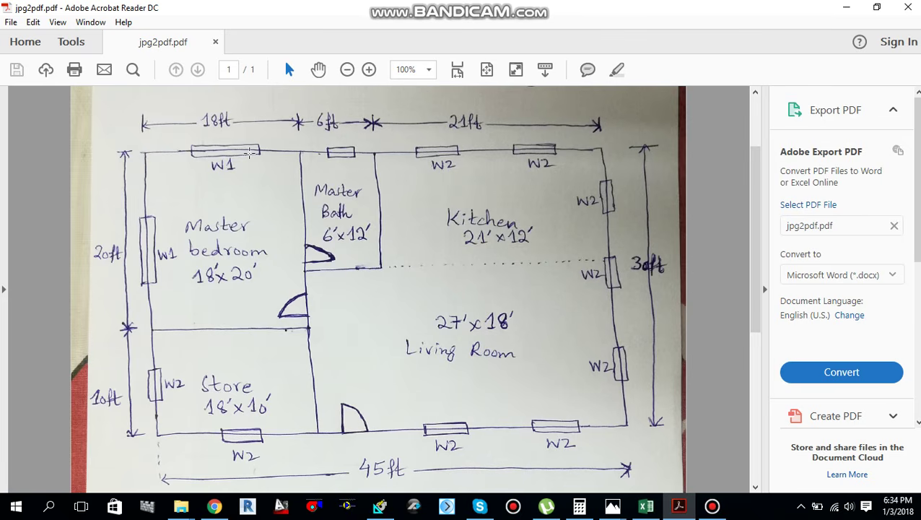
scroll(140, 278, up, 3)
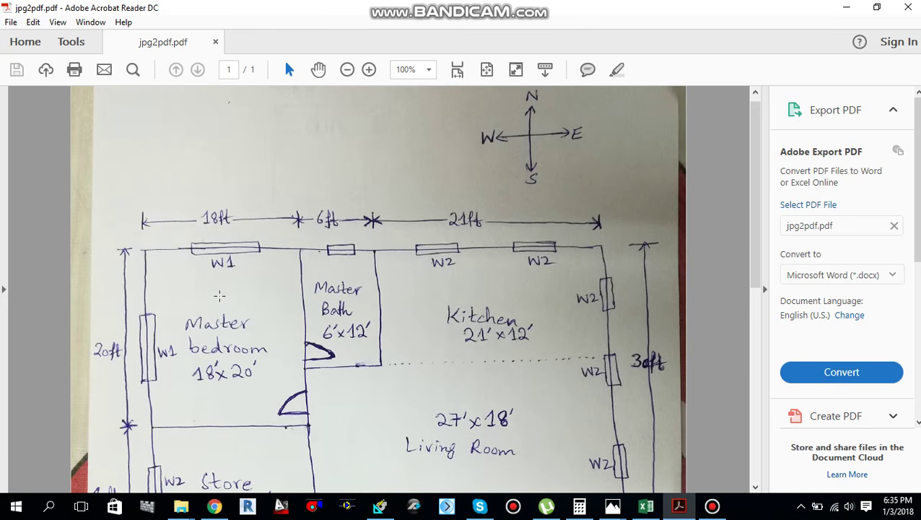
scroll(219, 267, down, 6)
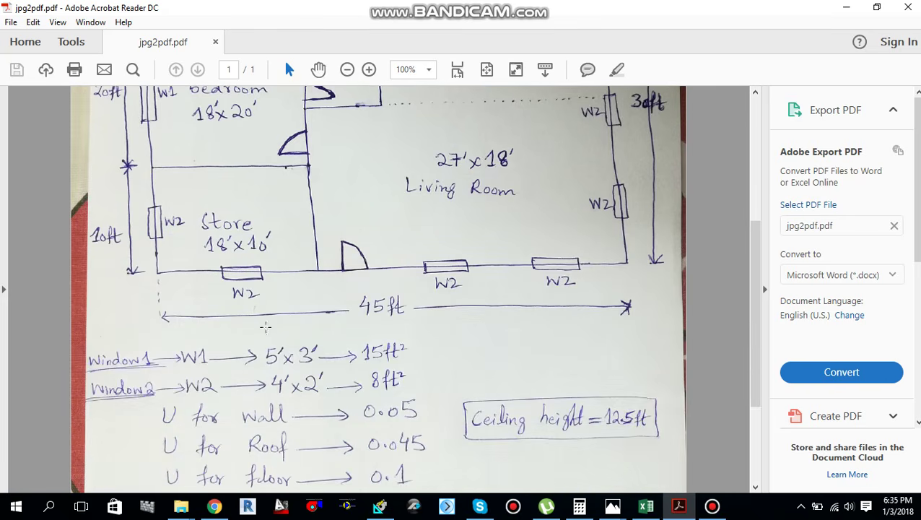
scroll(368, 366, up, 4)
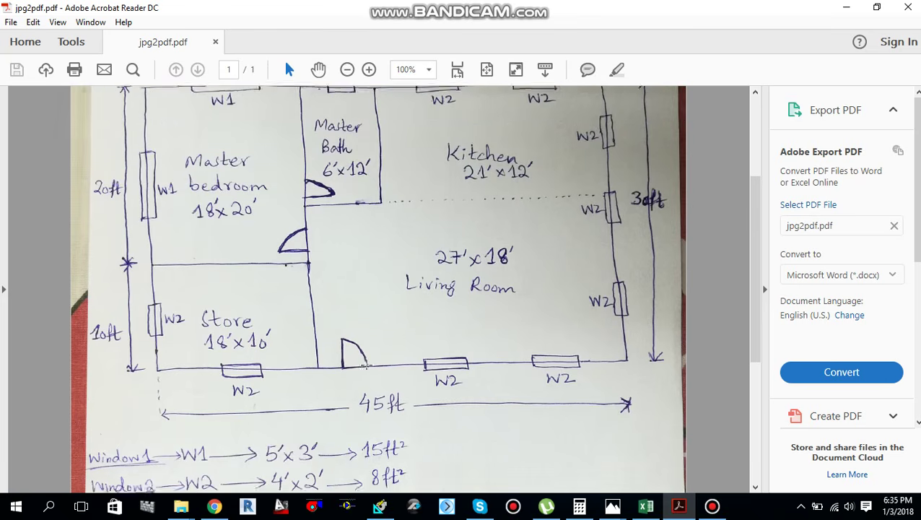
Return to the Excel sheet and enter an area of 15 SqFt for both Glass - N and Glass - W.
click(645, 506)
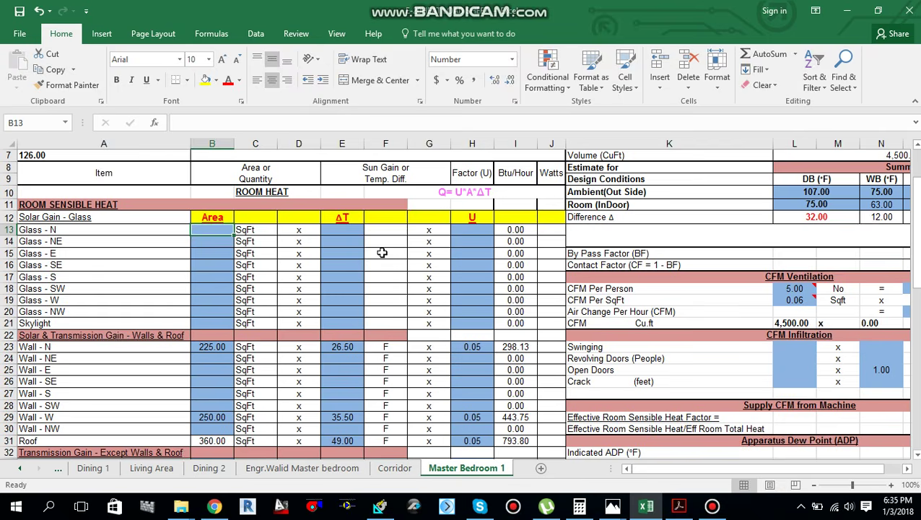
text(15)
key(Return)
key(Down)
key(Down)
key(Down)
key(Down)
key(Down)
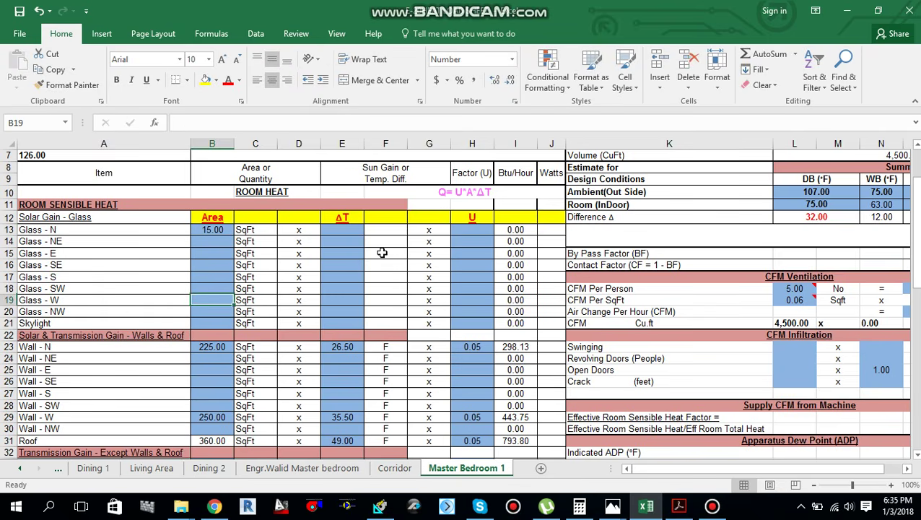
text(15)
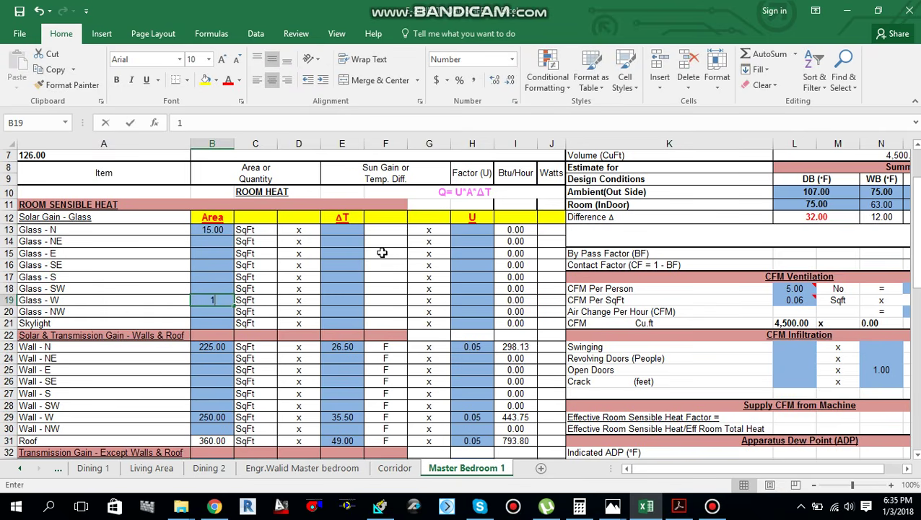
Look up the U value for glass on the floor plan document and enter 0.30 as the Glass - N factor in Excel.
key(Right)
key(Right)
key(Right)
key(Right)
key(Up)
key(Up)
key(Up)
key(Up)
key(Up)
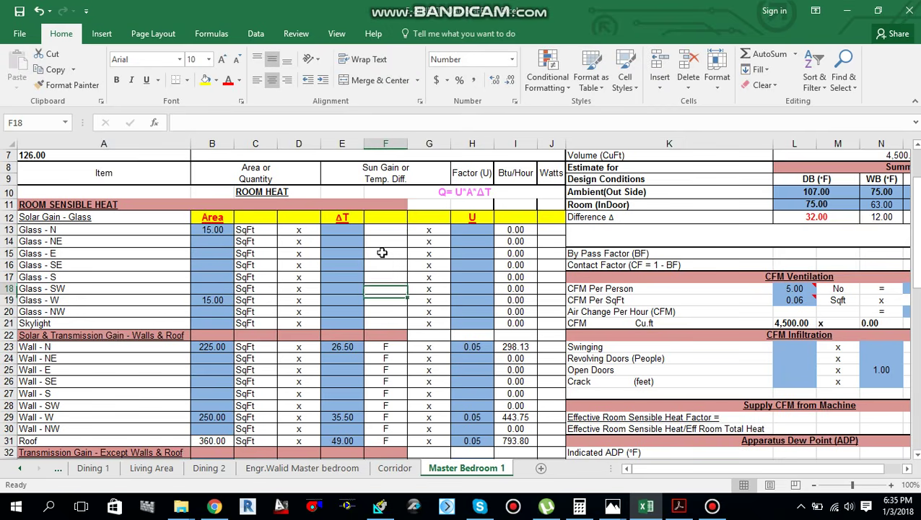
key(Up)
key(Right)
key(Right)
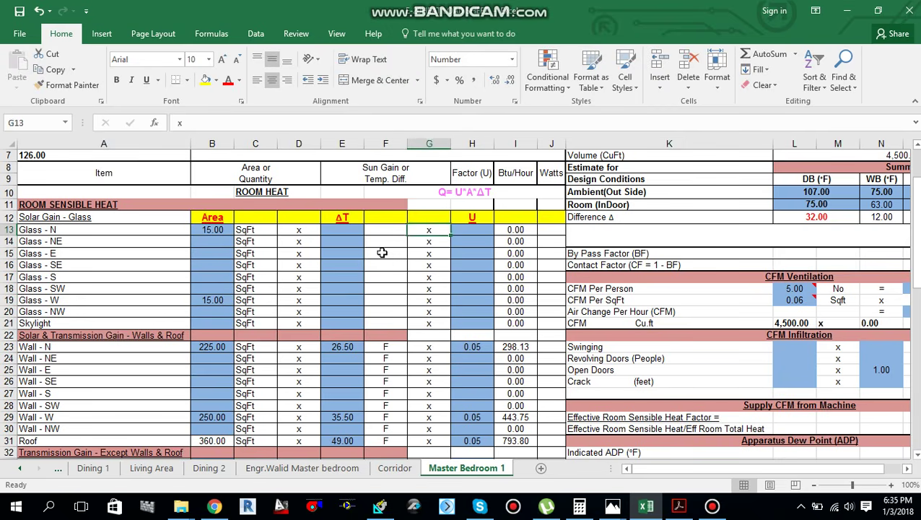
click(678, 505)
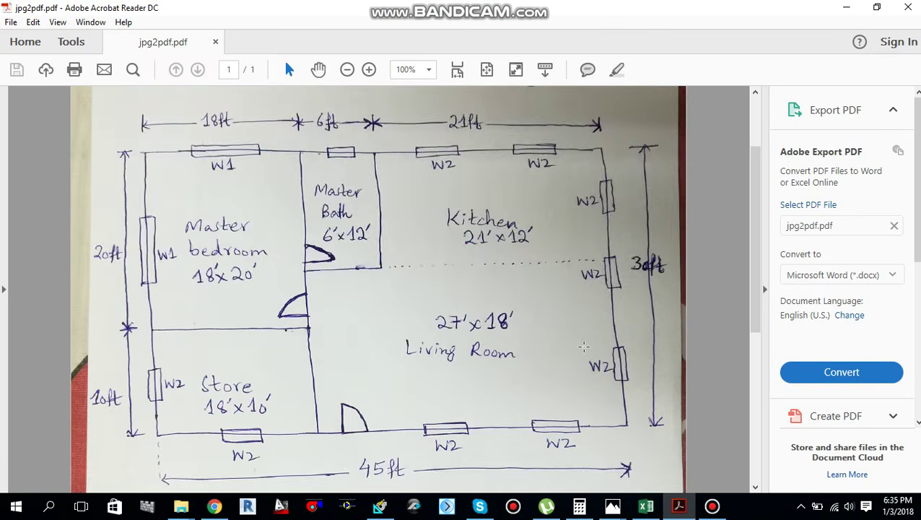
scroll(524, 357, down, 10)
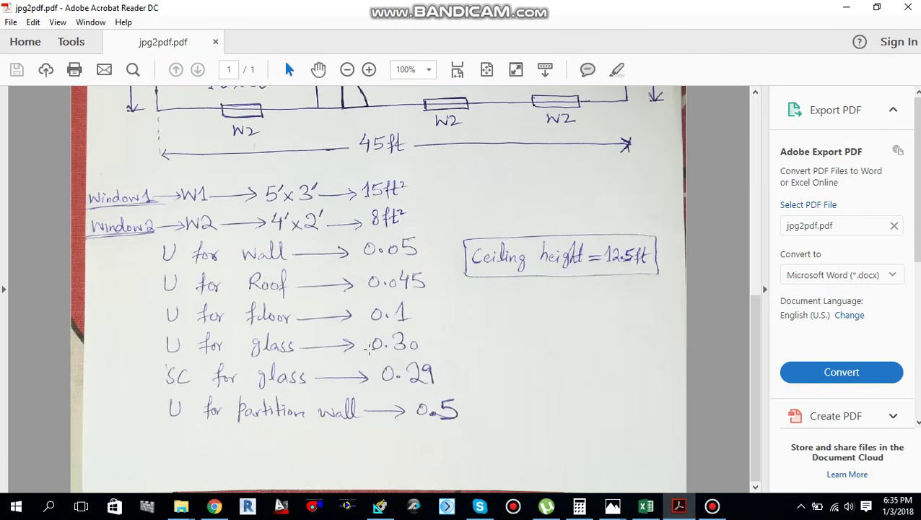
click(646, 505)
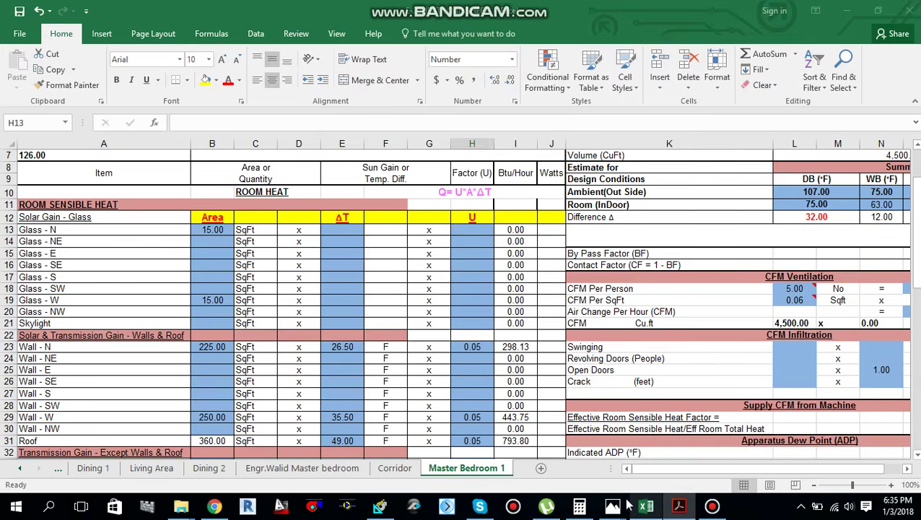
text(0.30)
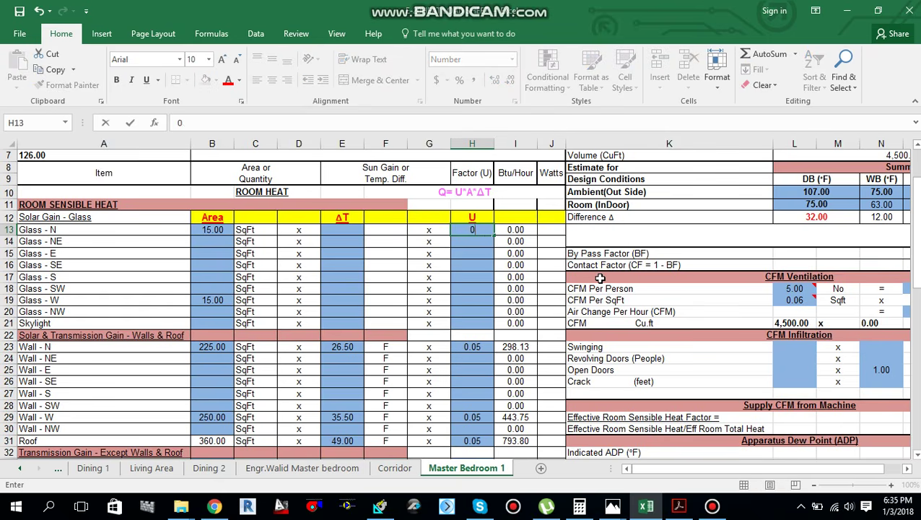
key(Return)
Enter 0.30 as the U factor for Glass - W.
key(Down)
key(Down)
key(Down)
key(Down)
key(Down)
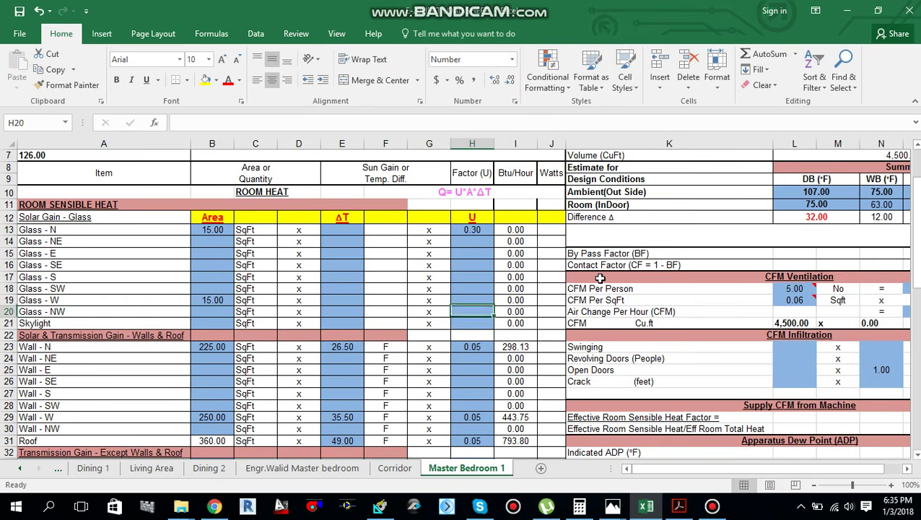
text(0.30)
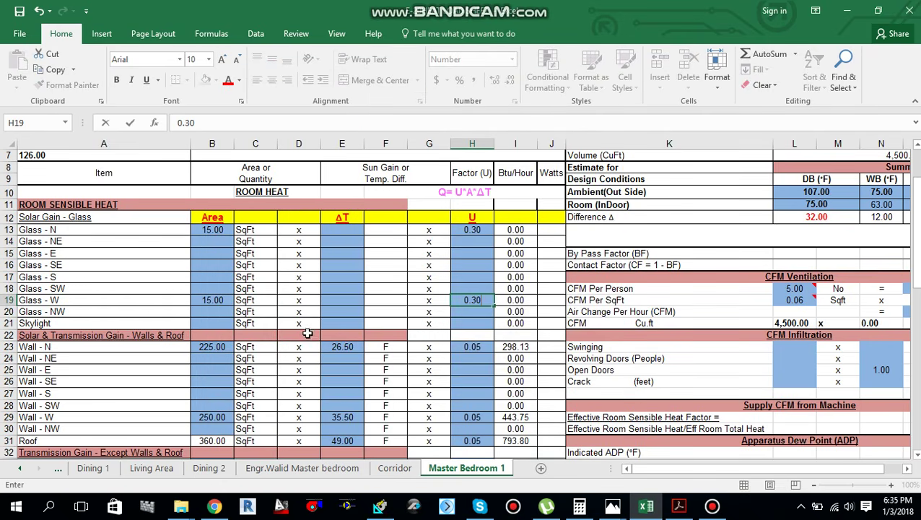
Review the Dubai design parameters in HAP's weather properties, including the latitude, and return to the Excel sheet.
scroll(311, 328, up, 1)
click(349, 267)
click(342, 301)
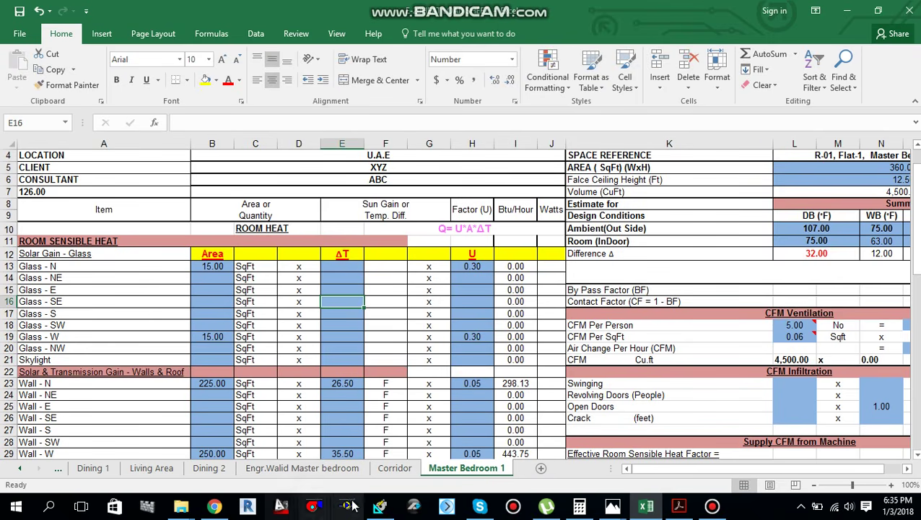
click(379, 510)
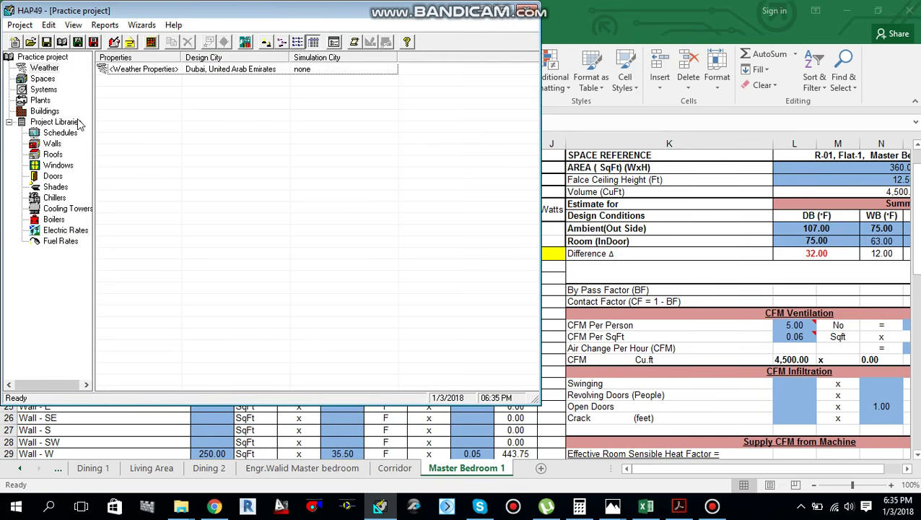
double_click(123, 69)
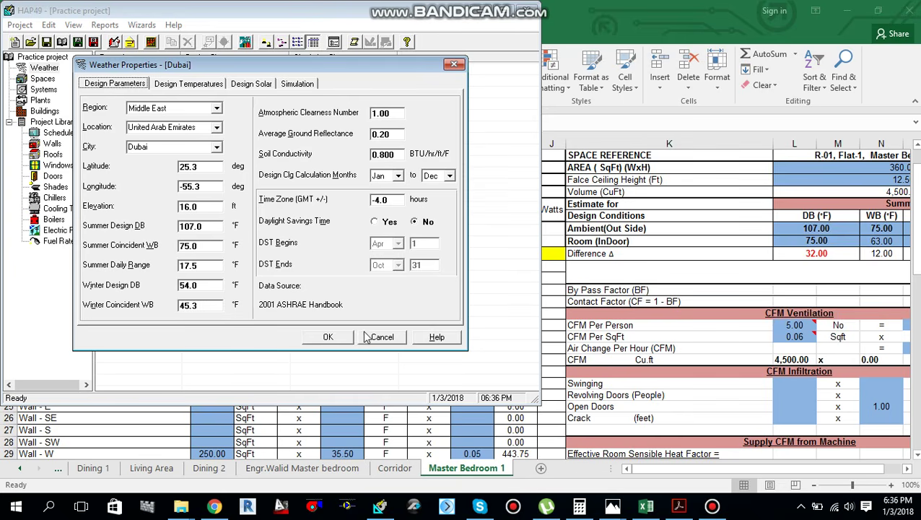
click(333, 337)
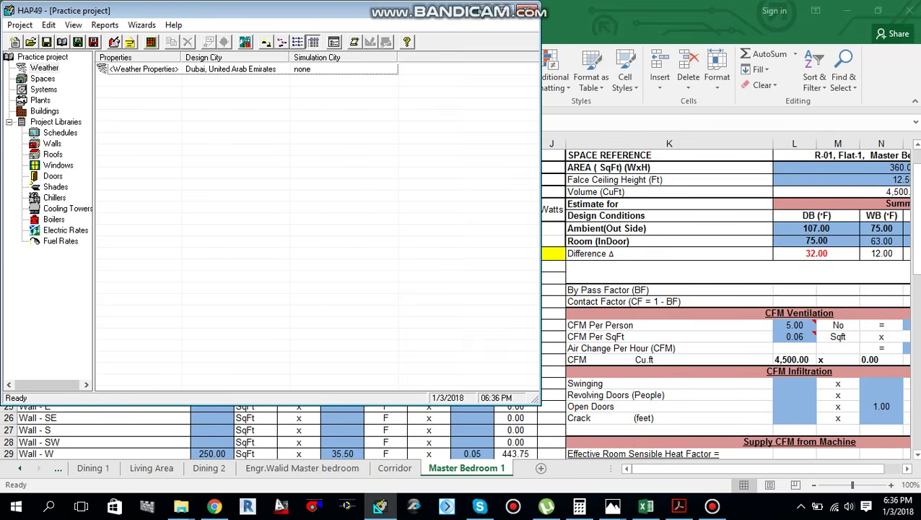
click(478, 13)
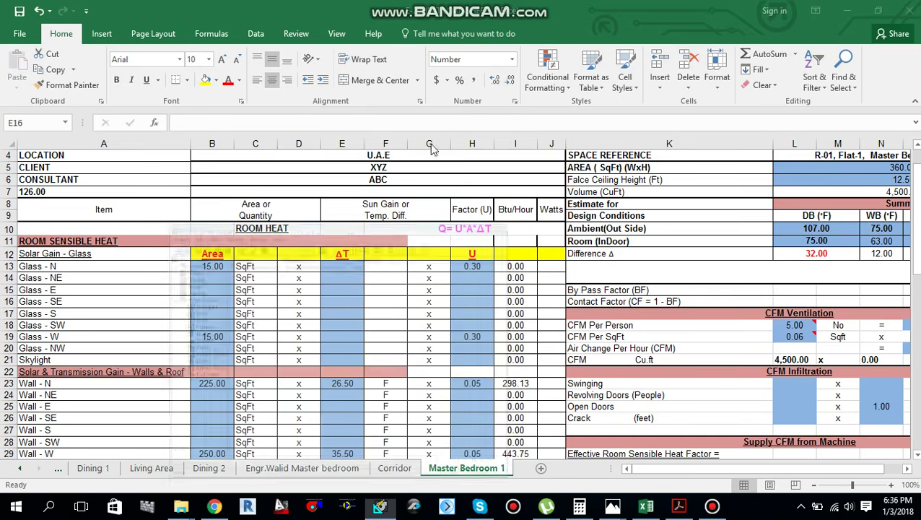
click(202, 313)
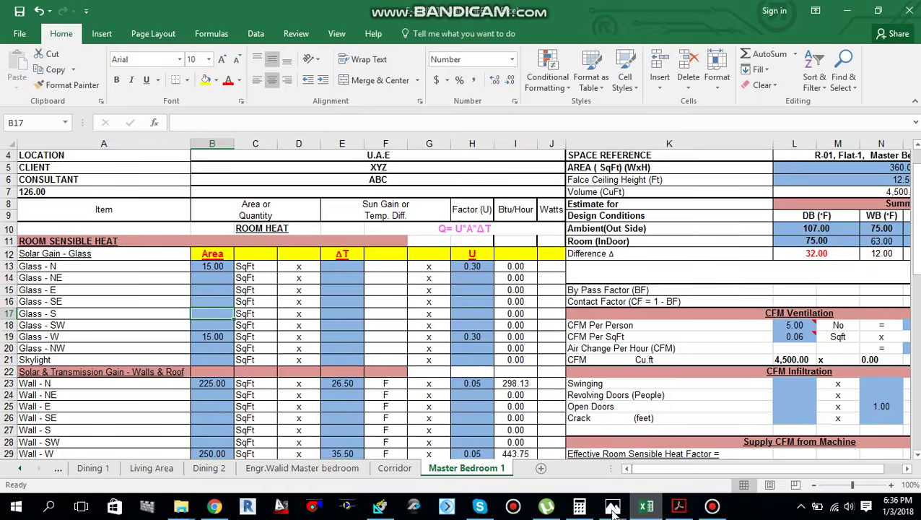
Consult the 30° north latitude solar heat gain table in Photos for the July 23 north and west glass exposures.
mouse_move(614, 511)
mouse_move(583, 449)
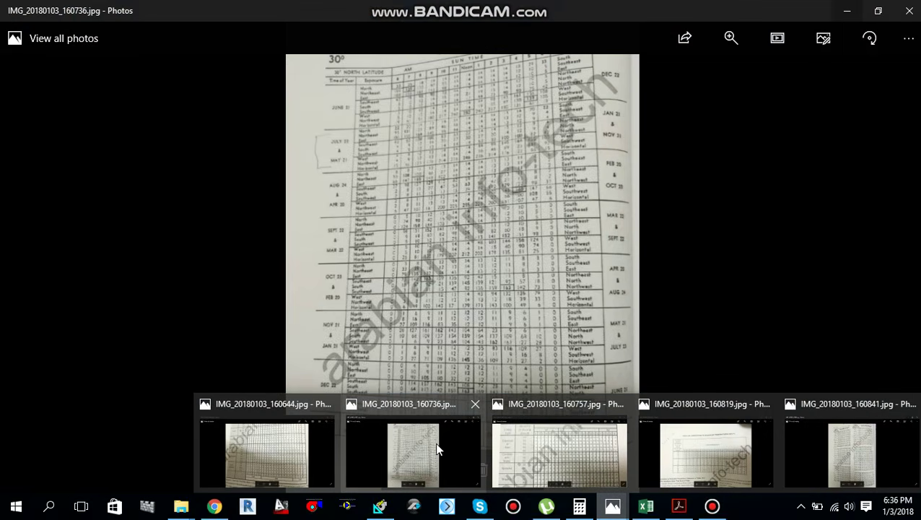
click(437, 449)
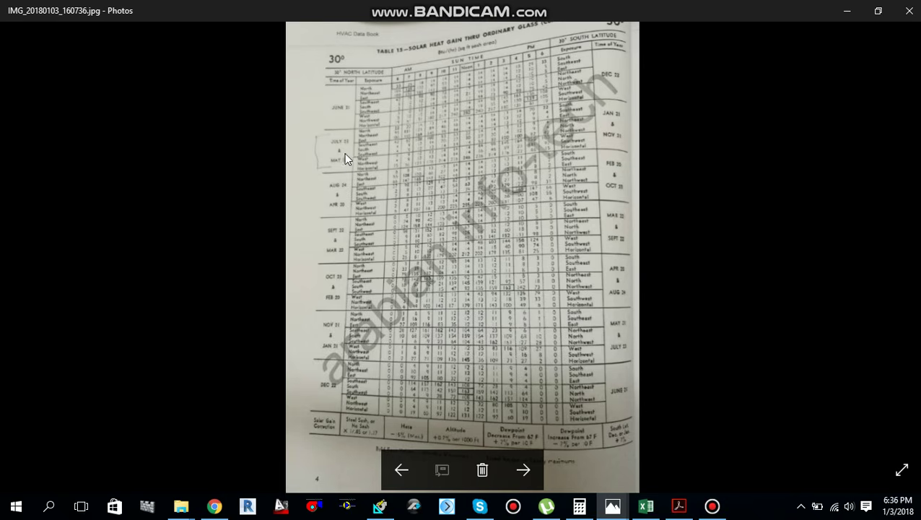
scroll(346, 149, up, 2)
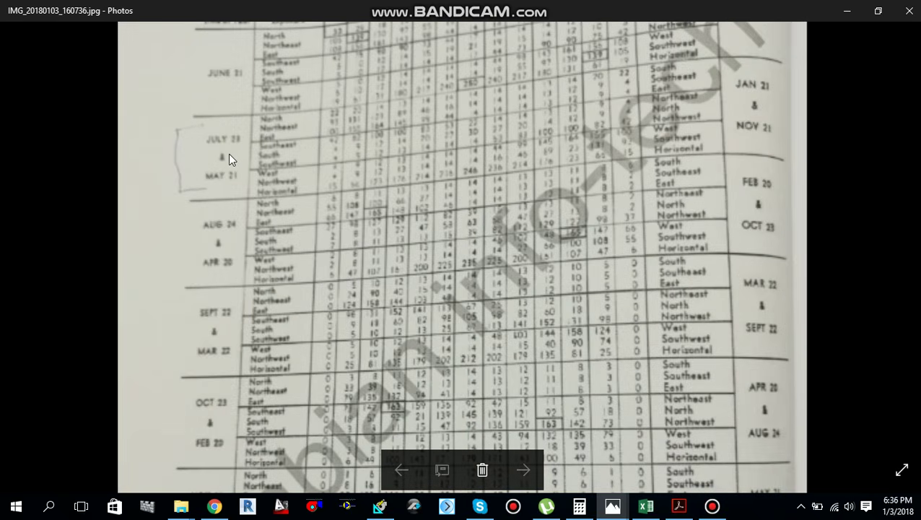
scroll(228, 153, down, 3)
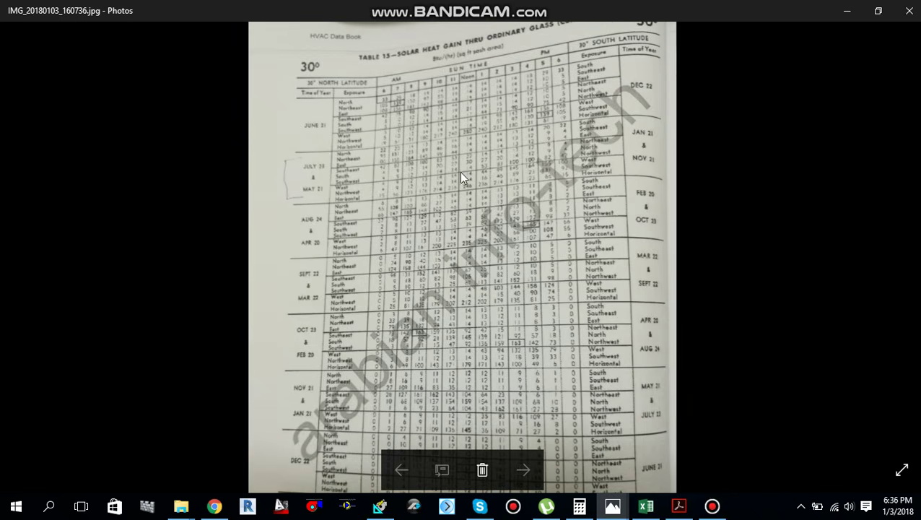
scroll(470, 119, up, 2)
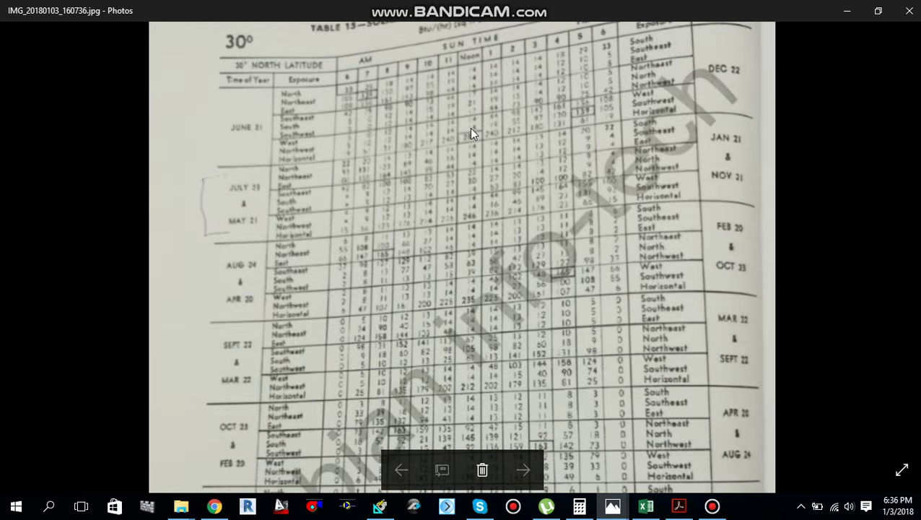
scroll(535, 170, up, 2)
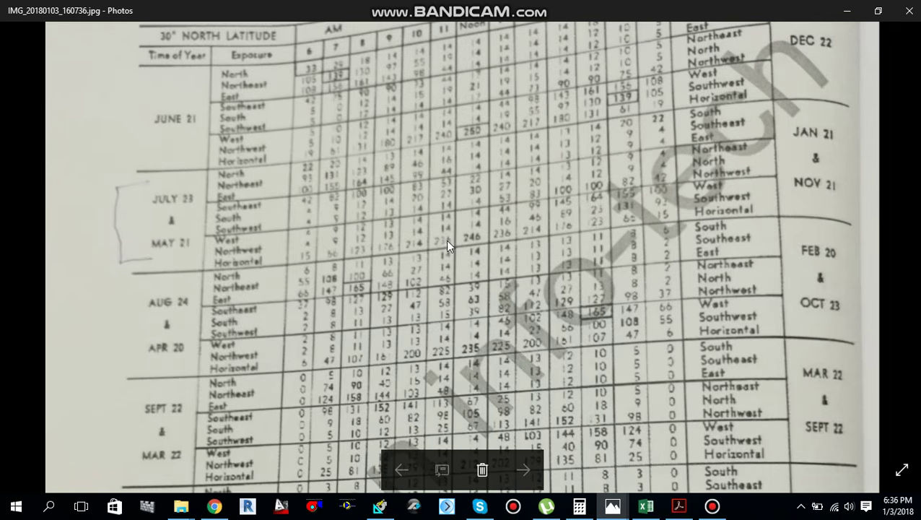
drag(507, 194, 463, 288)
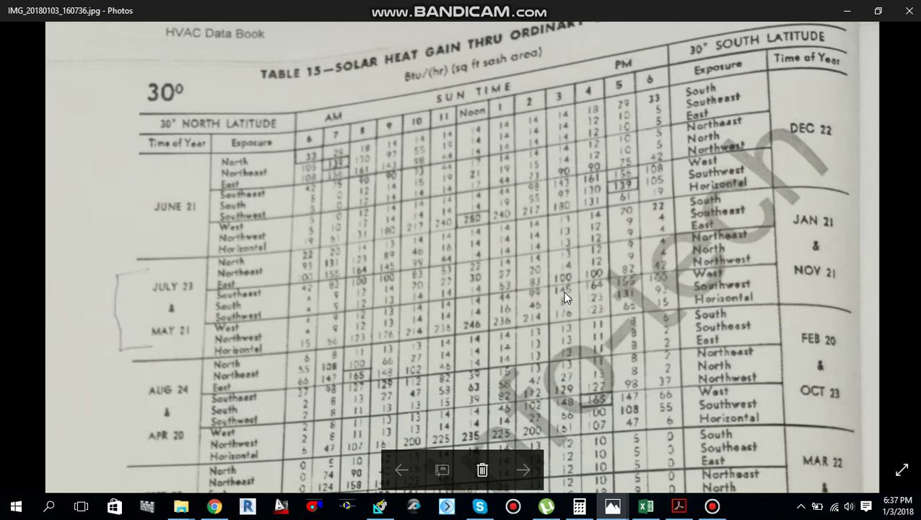
Switch to Excel and enter ΔT values of 13 for Glass - N and 145 for Glass - W.
click(646, 506)
click(348, 266)
text(13)
key(Return)
key(Return)
key(Return)
key(Return)
key(Return)
key(Return)
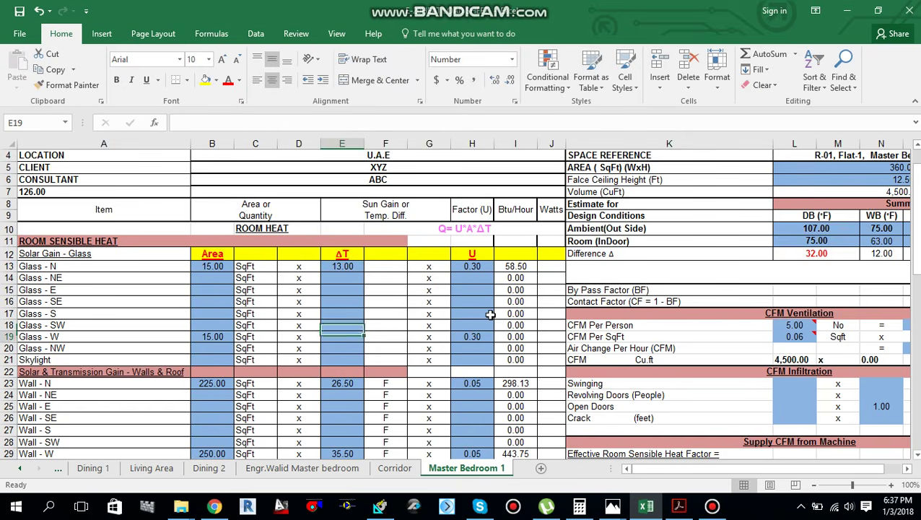
text(145)
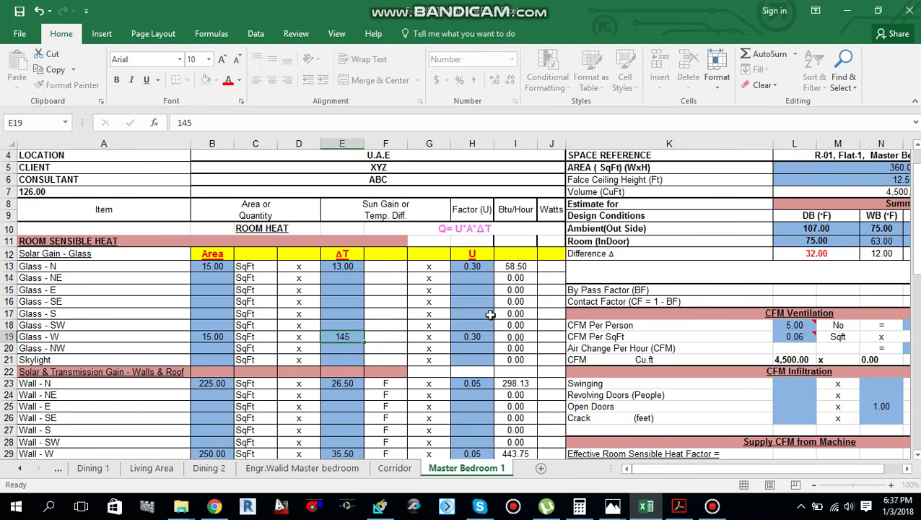
key(Tab)
Check the Btu/Hour formulas for Glass - W and Glass - N.
click(515, 336)
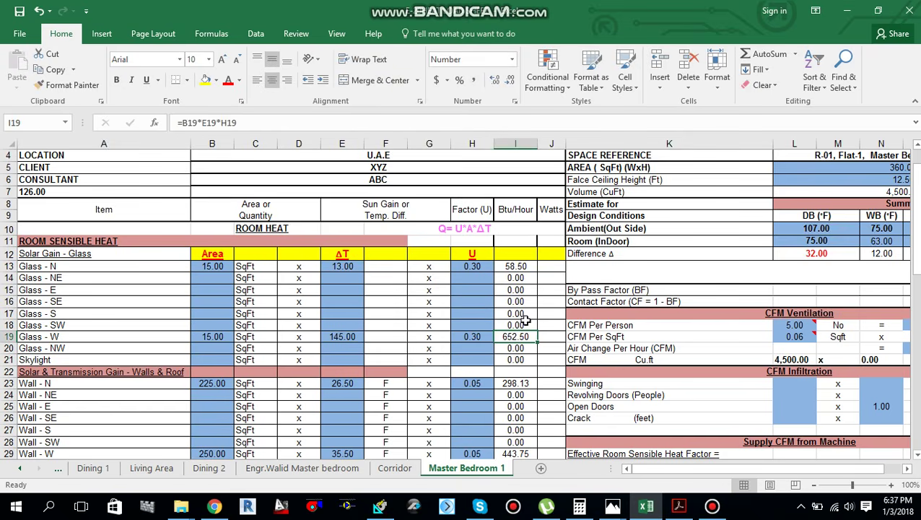
click(515, 267)
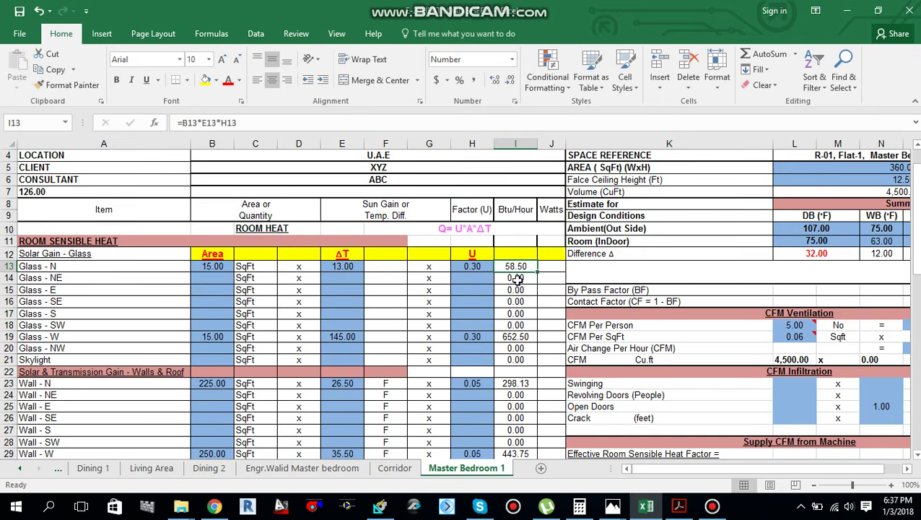
click(515, 337)
Look up the occupancy and sensible heat per person in HAP's Master Bedroom internals, then return to Excel's Internal Heat section.
scroll(461, 341, down, 2)
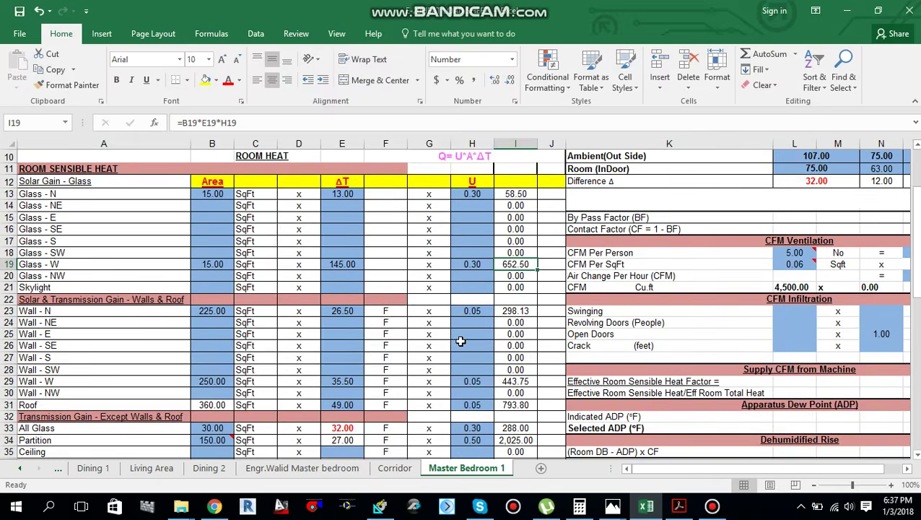
scroll(460, 342, down, 5)
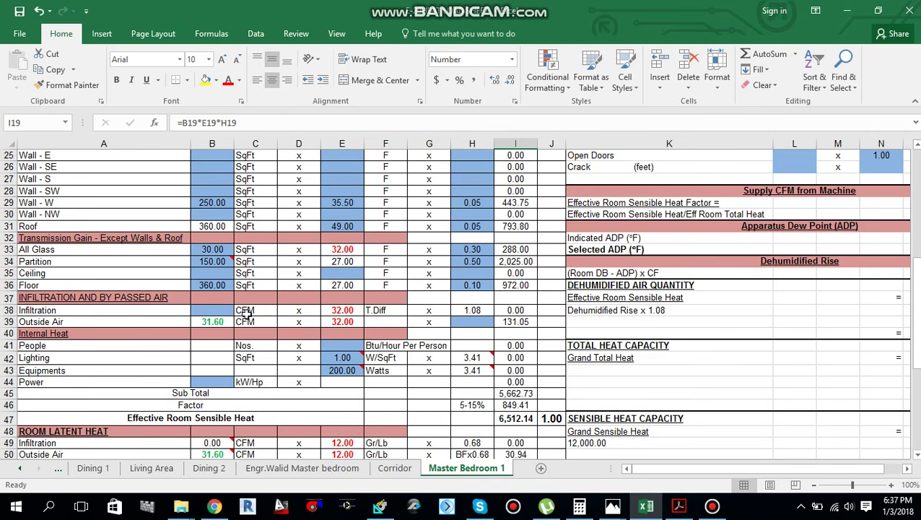
scroll(211, 341, down, 2)
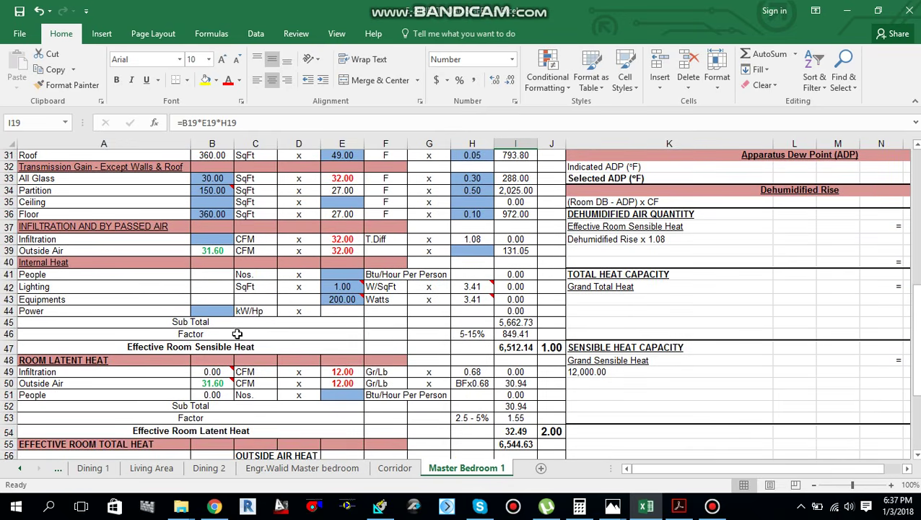
click(340, 274)
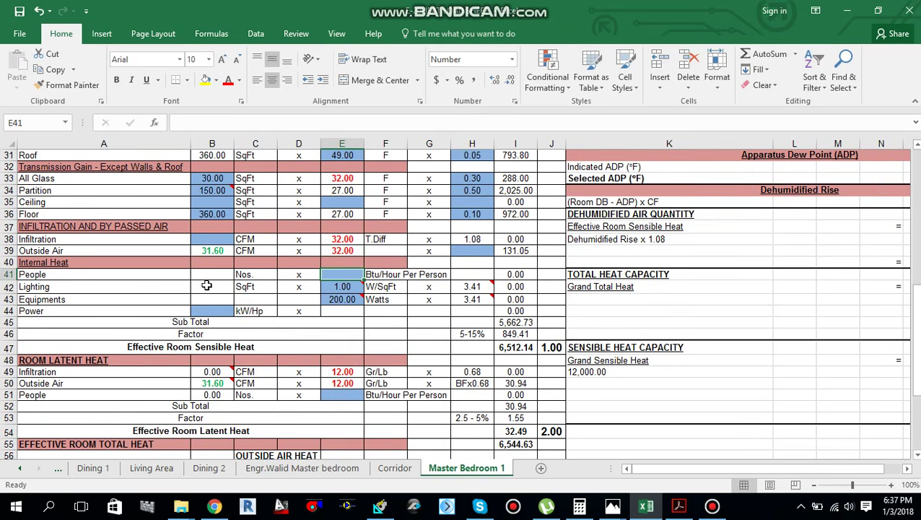
click(380, 506)
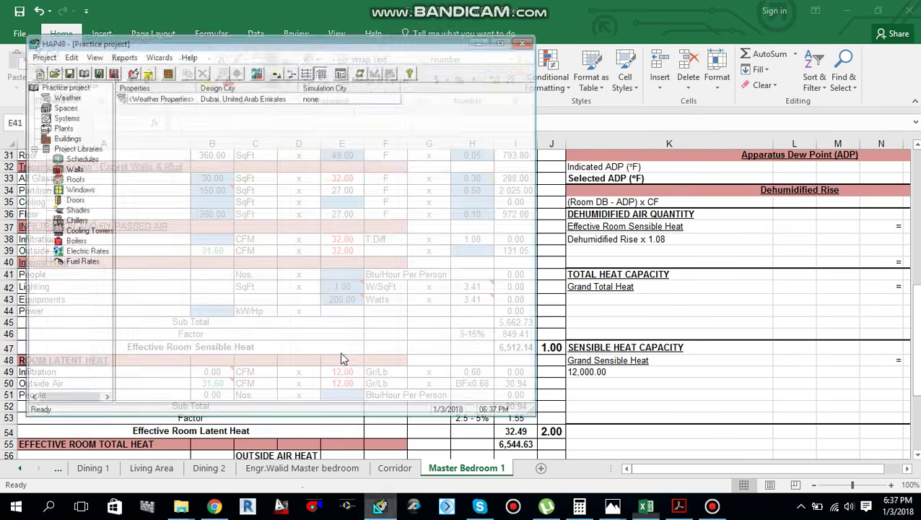
click(42, 78)
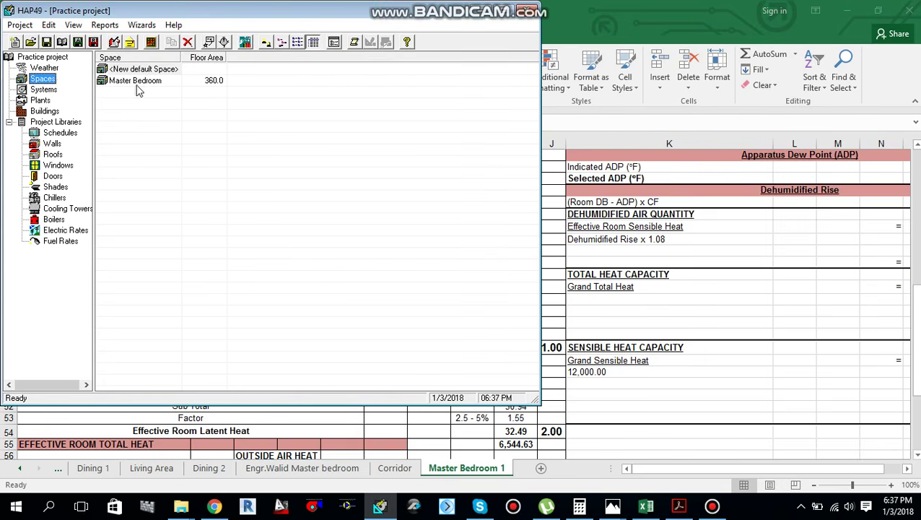
double_click(137, 81)
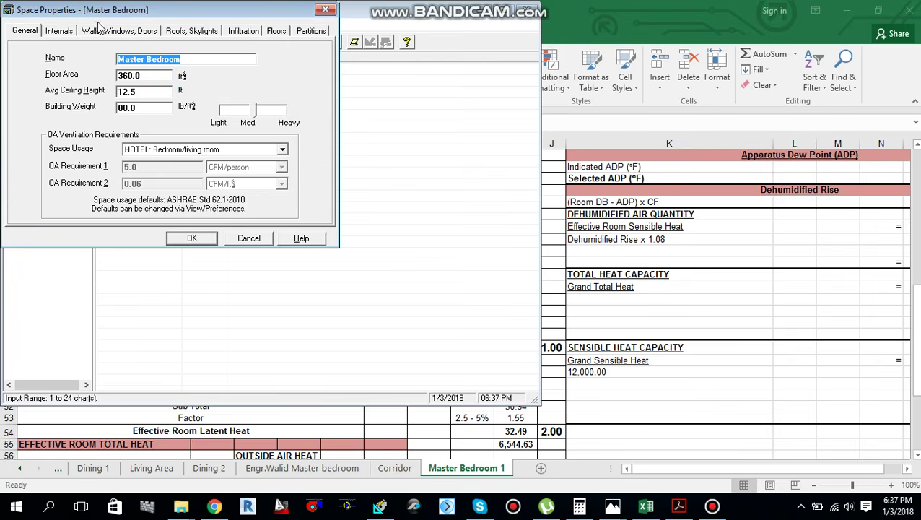
click(59, 30)
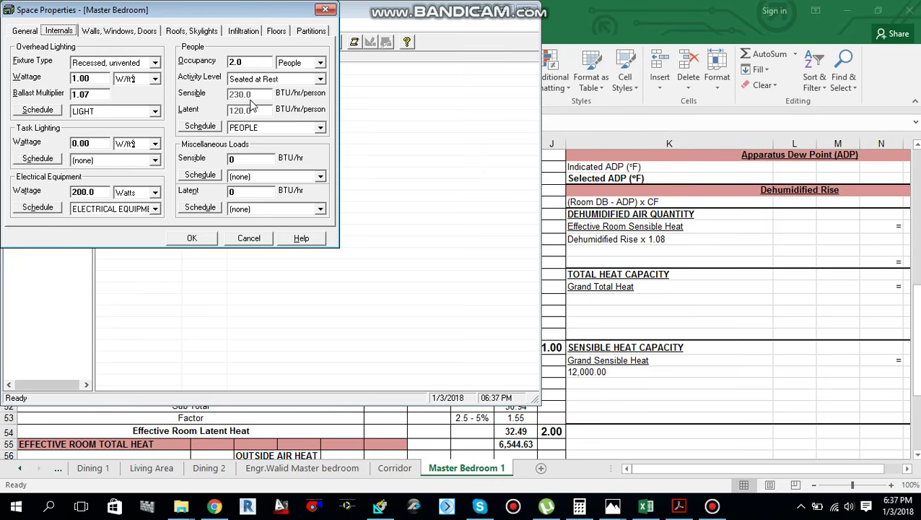
click(197, 242)
click(196, 241)
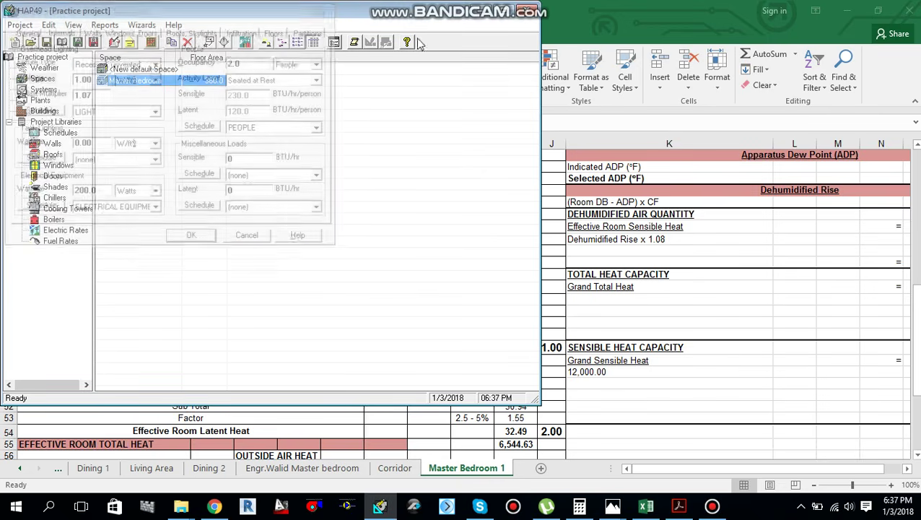
click(480, 12)
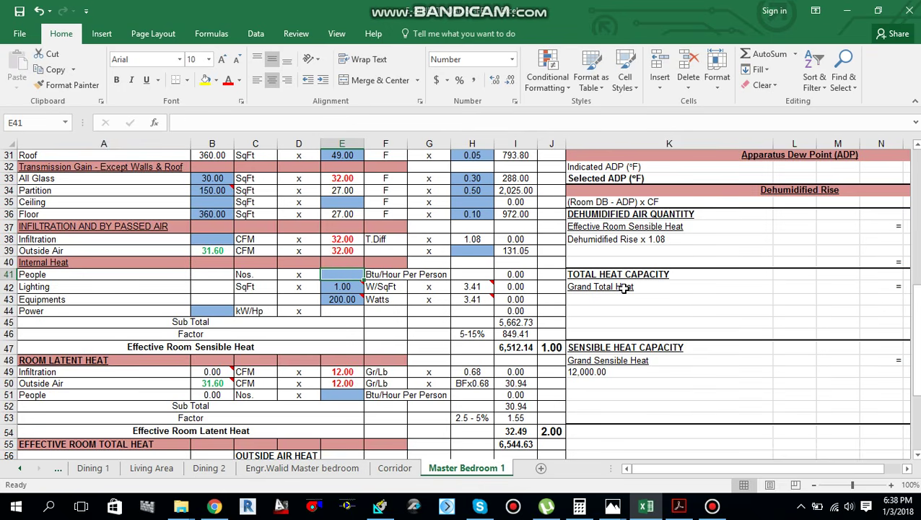
Enter 230 Btu/Hour per person and an occupancy of 2 for People under Internal Heat.
text(230)
key(Left)
key(Left)
key(Left)
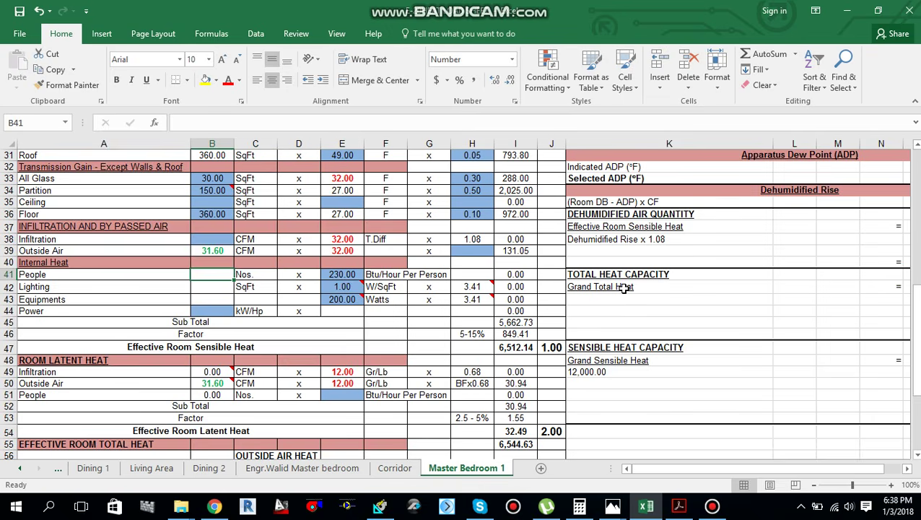
text(2)
key(Return)
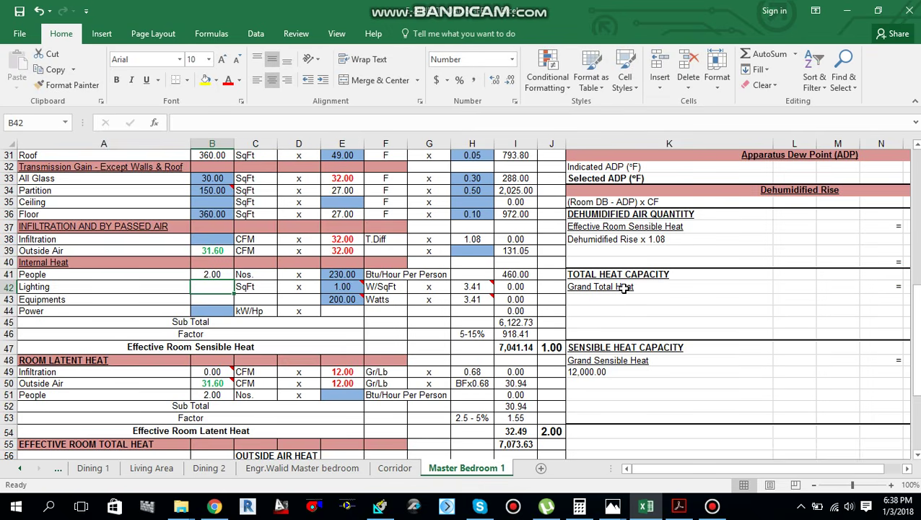
Enter a Lighting area of 360 SqFt and an Equipments quantity of 1 under Internal Heat.
click(339, 287)
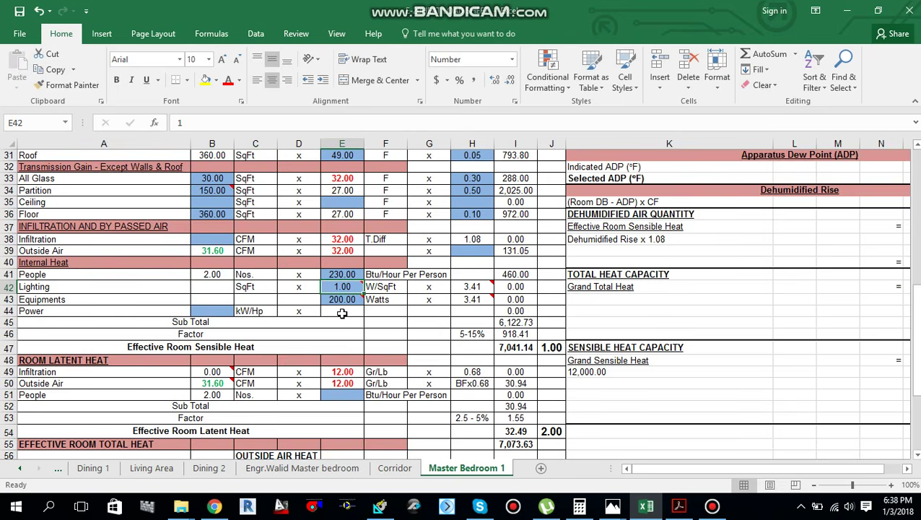
click(222, 286)
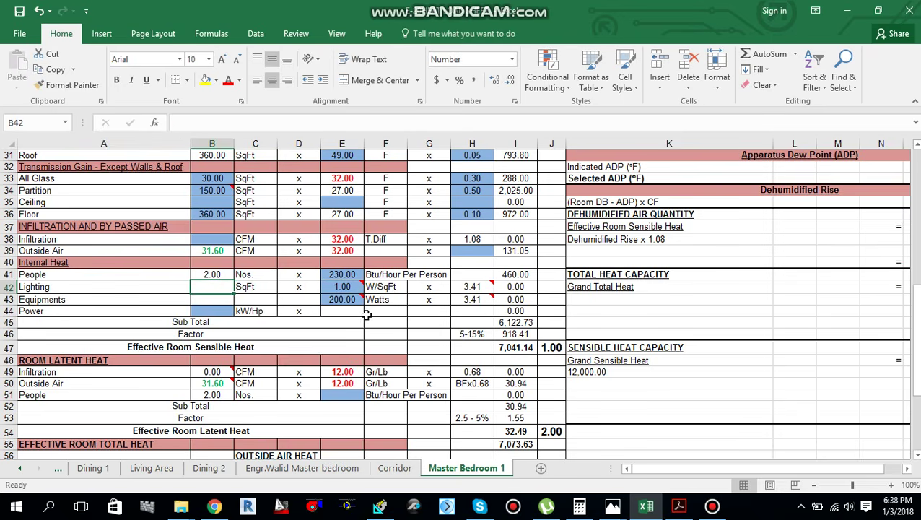
text(360)
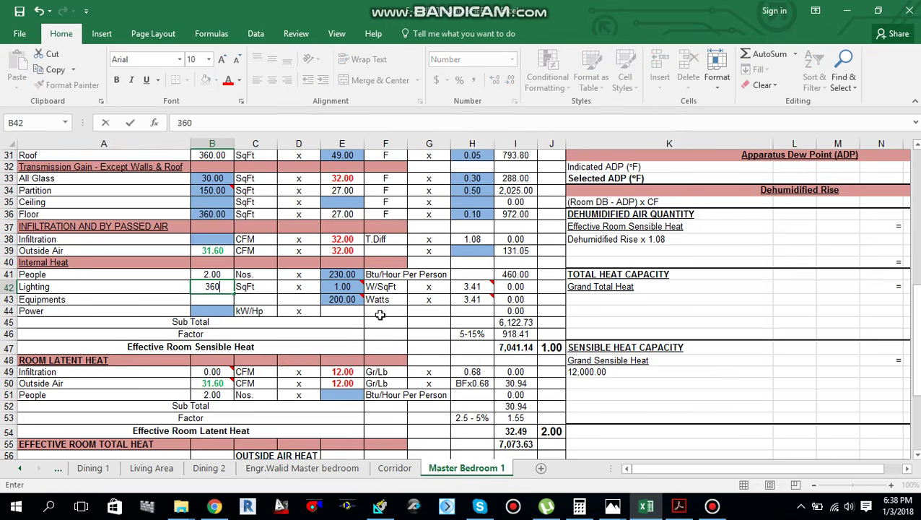
key(Return)
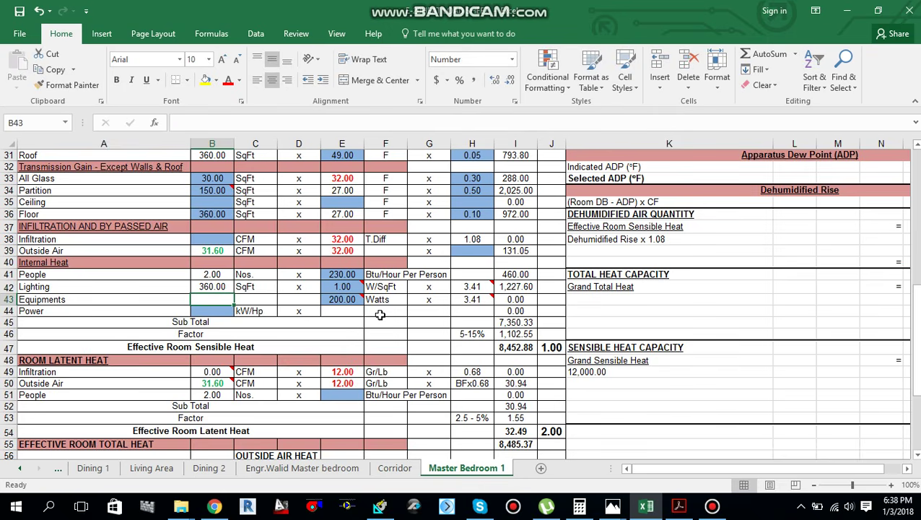
click(345, 302)
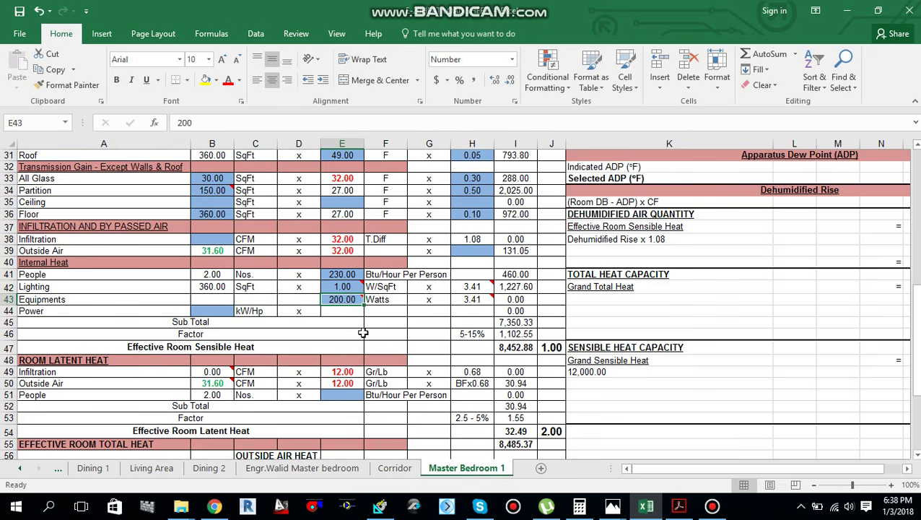
click(218, 298)
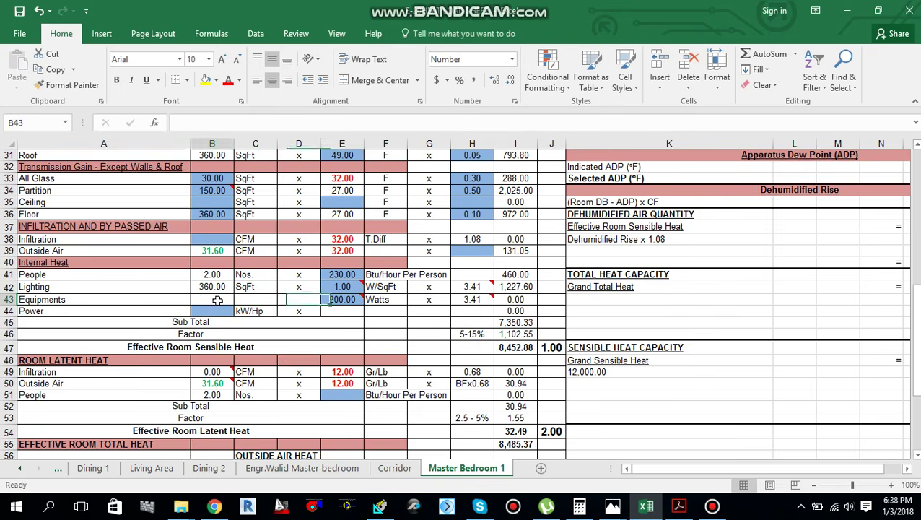
text(1)
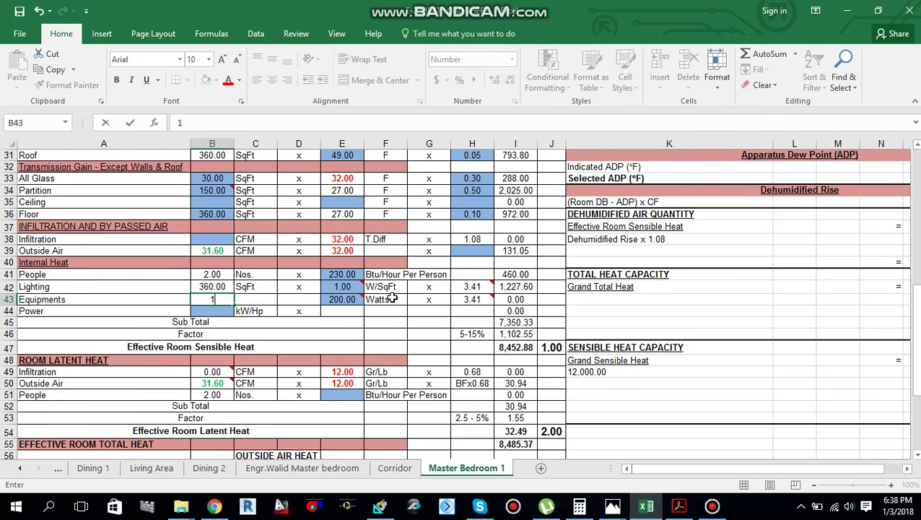
key(Tab)
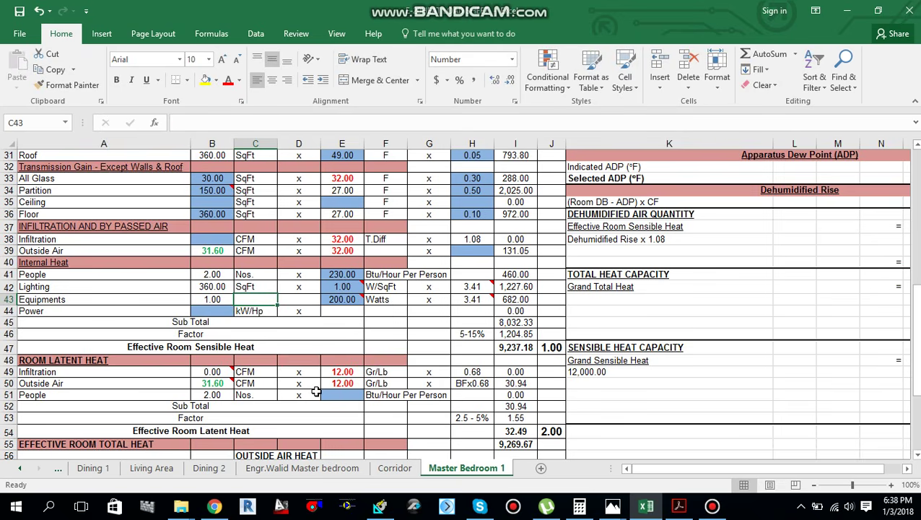
Look up the latent heat per person in HAP's Master Bedroom internals, then return to the Room Latent Heat section in Excel.
scroll(316, 390, down, 2)
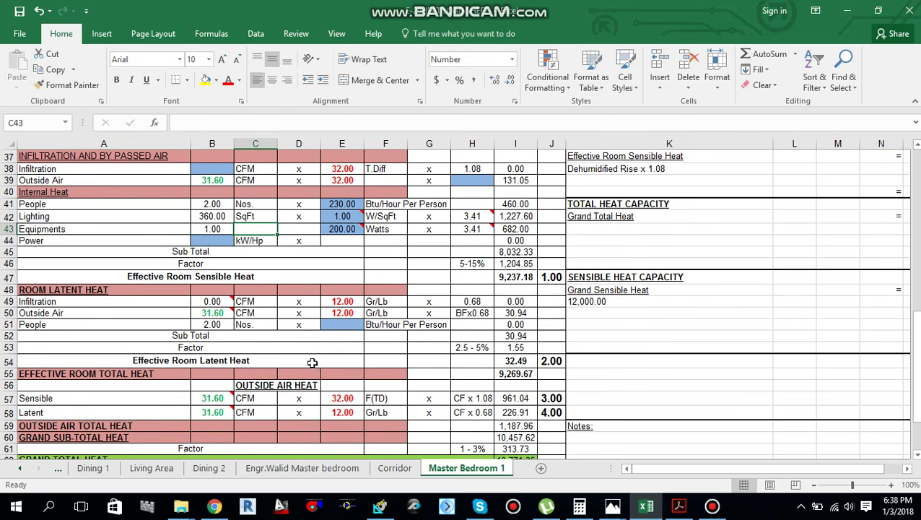
click(330, 324)
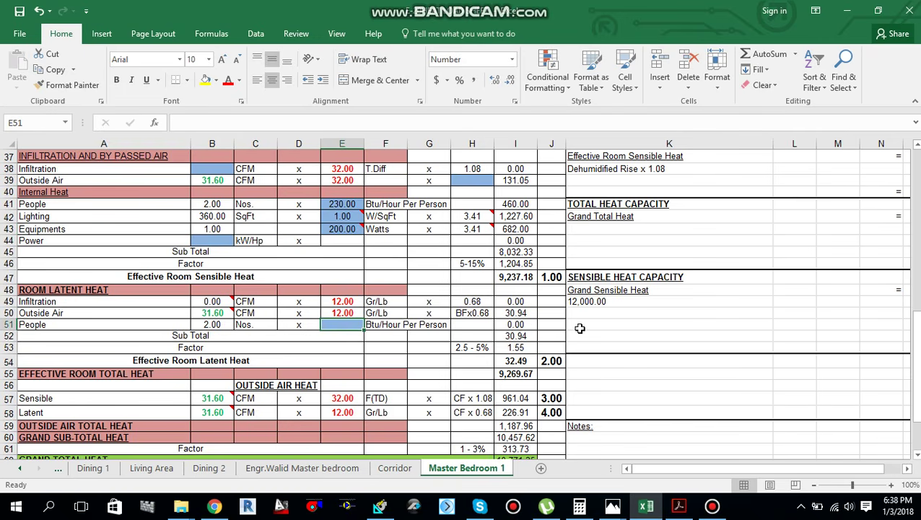
click(380, 505)
double_click(163, 80)
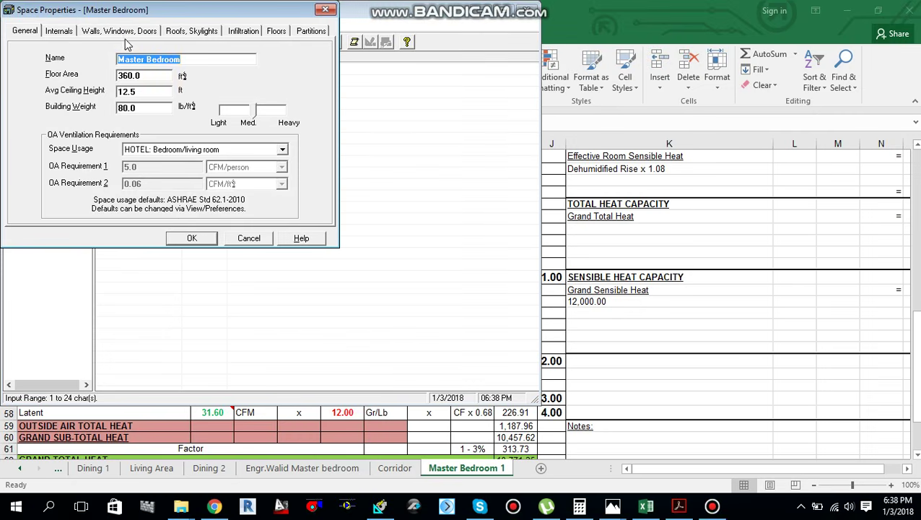
click(70, 35)
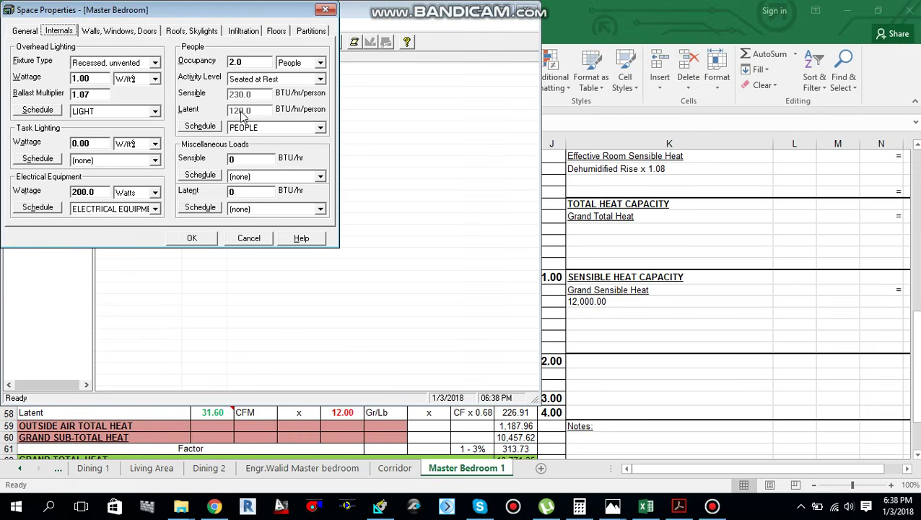
click(191, 238)
click(597, 329)
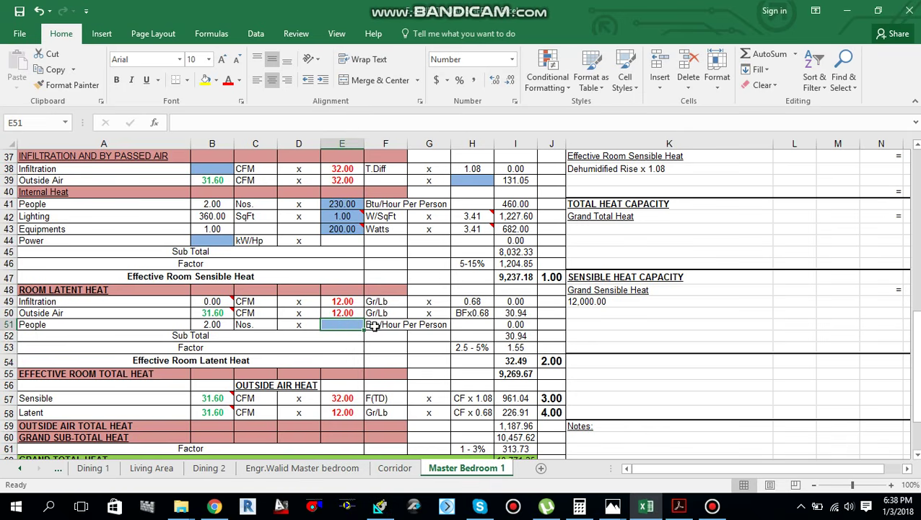
Enter 120 Btu/Hour per person for People under Room Latent Heat.
drag(344, 310, 344, 303)
click(346, 324)
text(120)
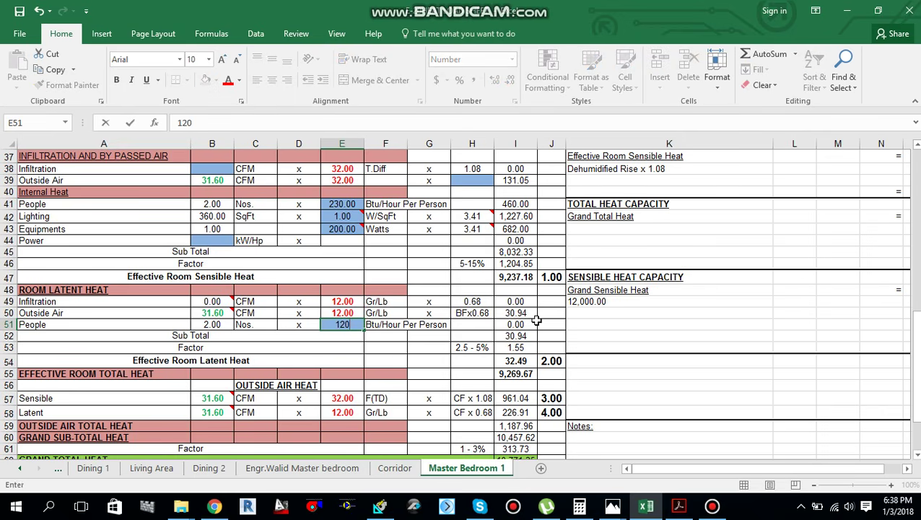
key(Up)
Review the latent heat, outside air and grand total heat results, plus the air quantity and capacity sections beside them.
scroll(310, 341, down, 1)
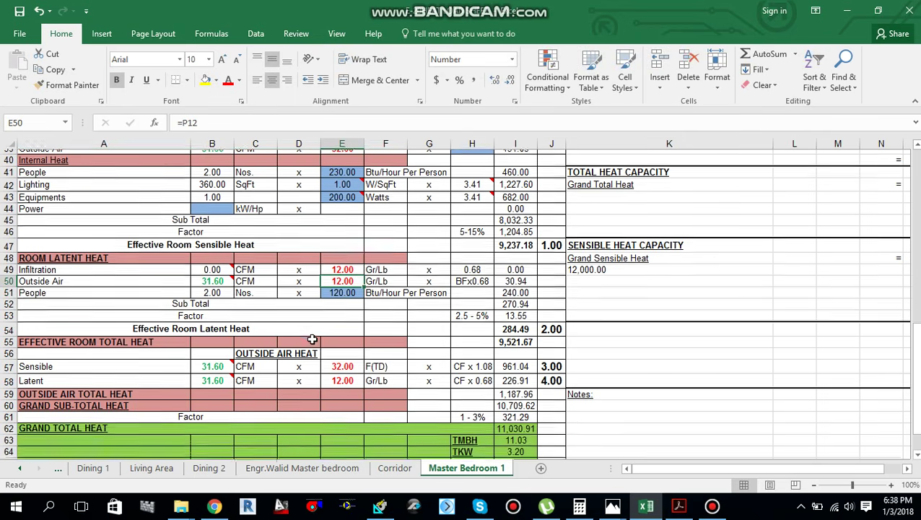
scroll(315, 338, down, 1)
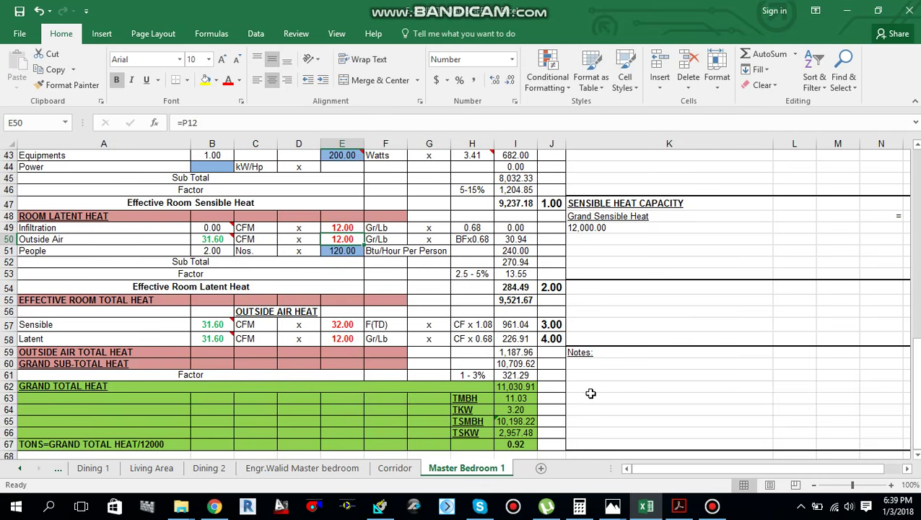
drag(666, 468, 771, 417)
scroll(769, 334, up, 2)
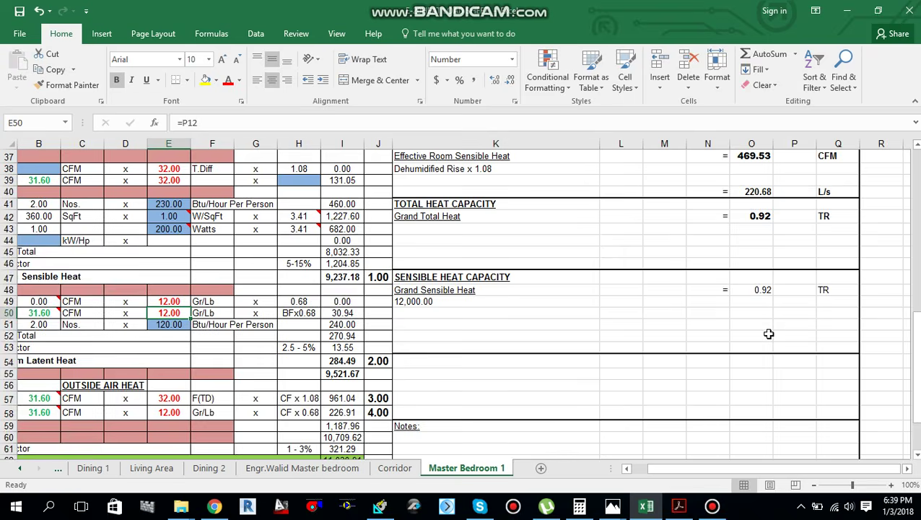
scroll(769, 334, up, 2)
scroll(769, 333, up, 3)
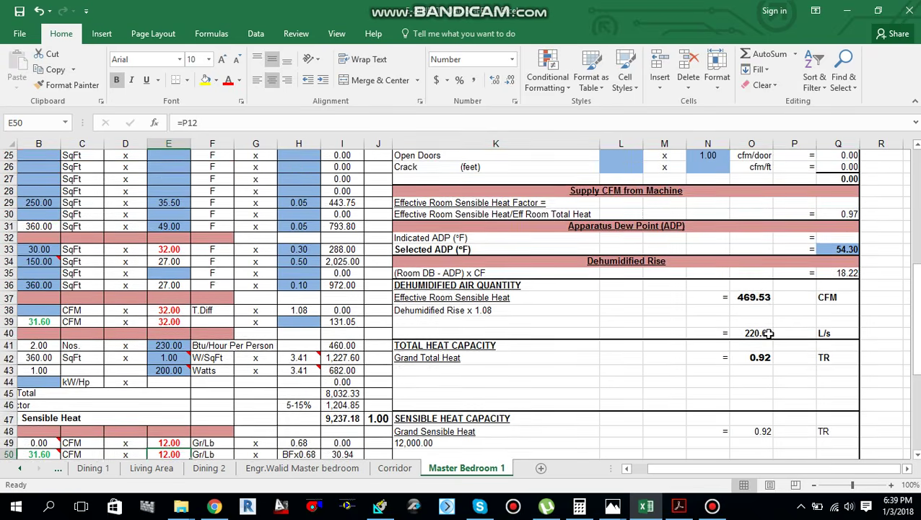
scroll(767, 330, down, 7)
drag(756, 470, 742, 470)
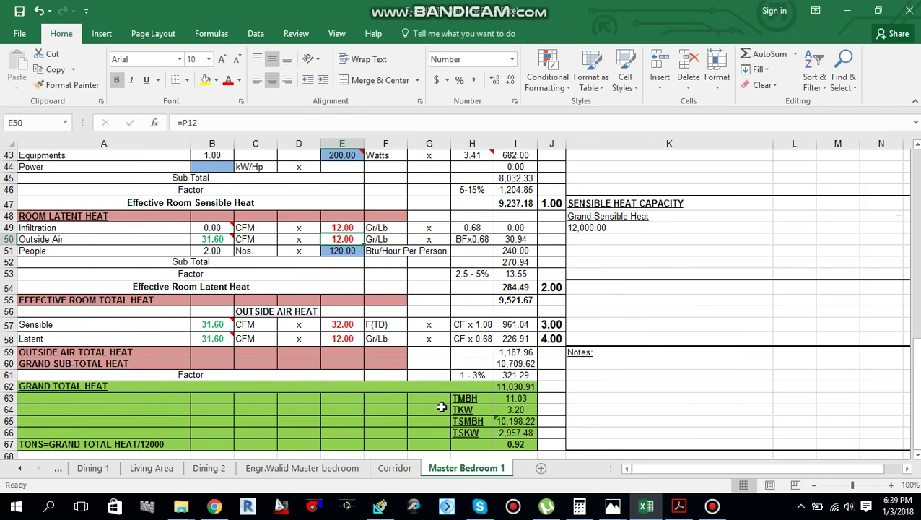
drag(686, 472, 693, 470)
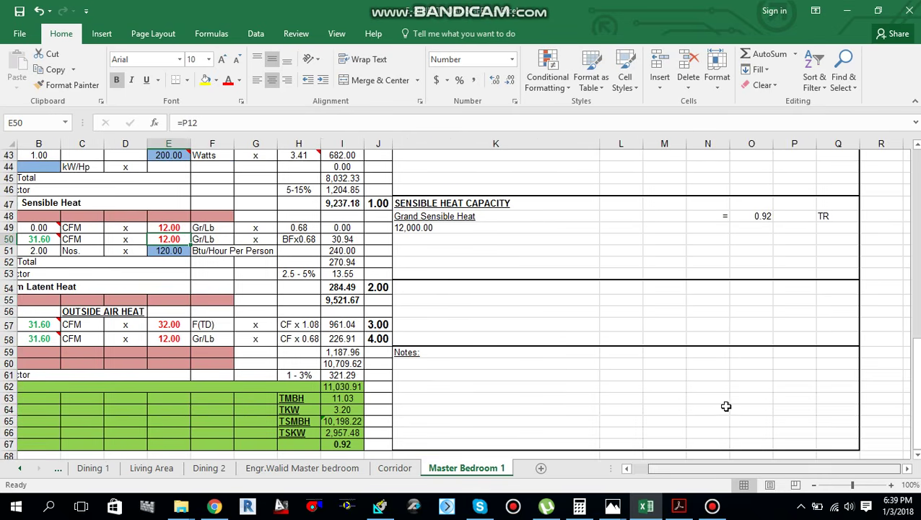
scroll(729, 352, up, 5)
scroll(758, 309, up, 1)
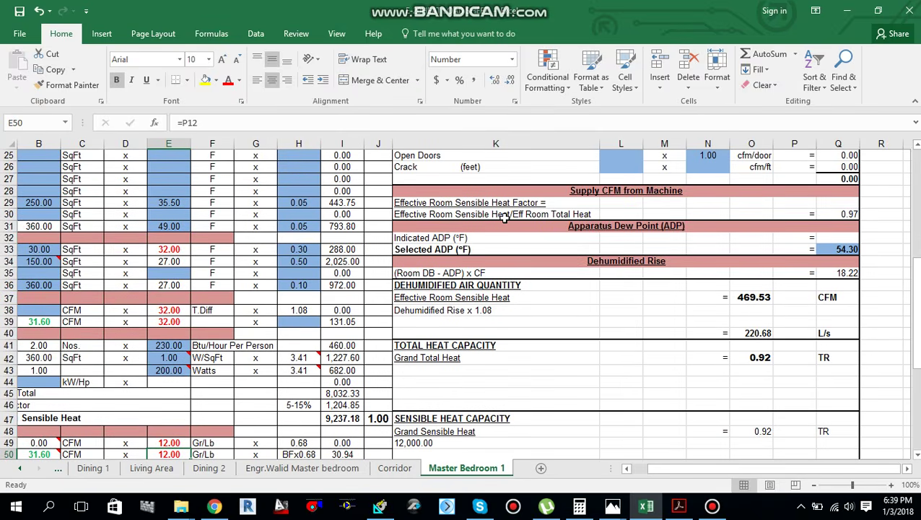
Check the Effective Room Sensible Heat Factor formula and look up the matching apparatus dew point in the ESHF/ADP table photo IMG_20180103_160841.jpg.
click(846, 214)
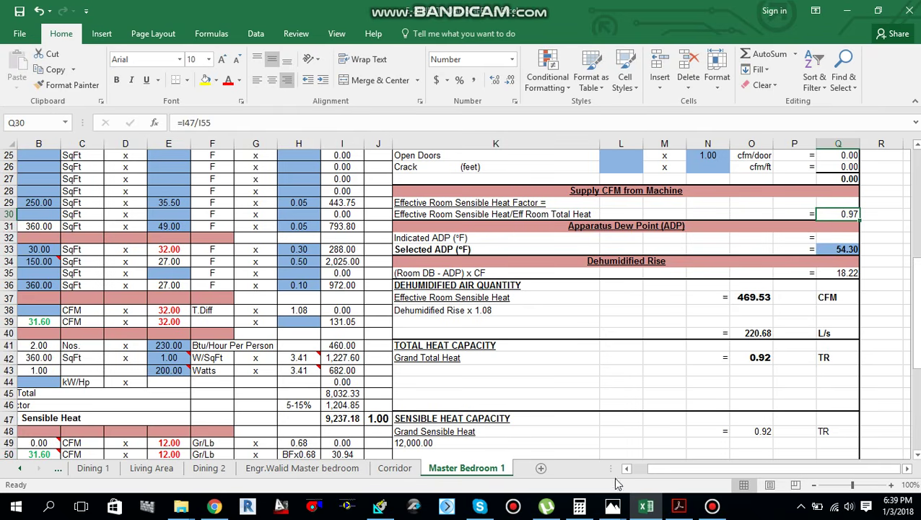
mouse_move(617, 506)
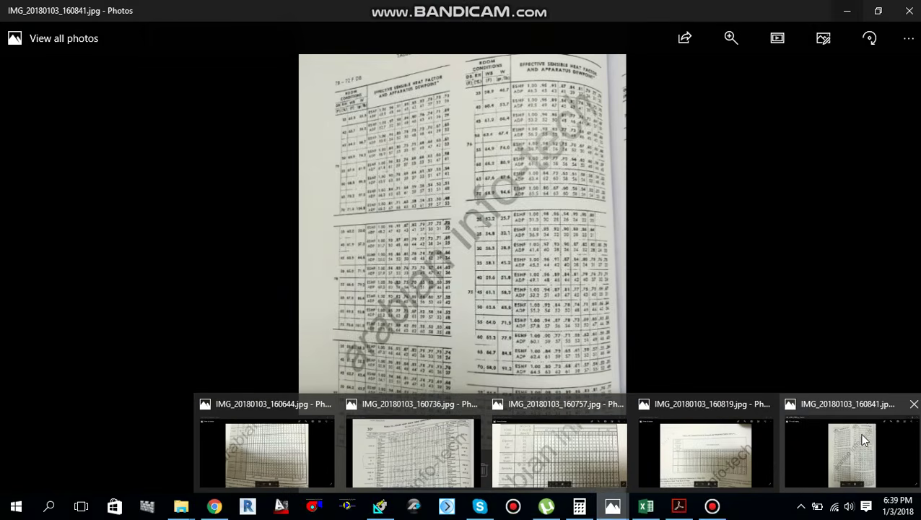
click(864, 439)
scroll(468, 326, up, 3)
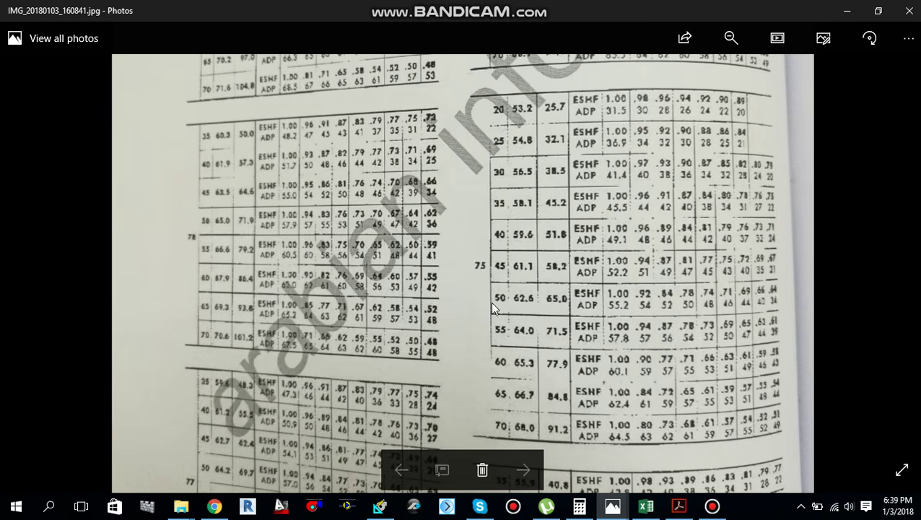
mouse_move(646, 505)
click(645, 478)
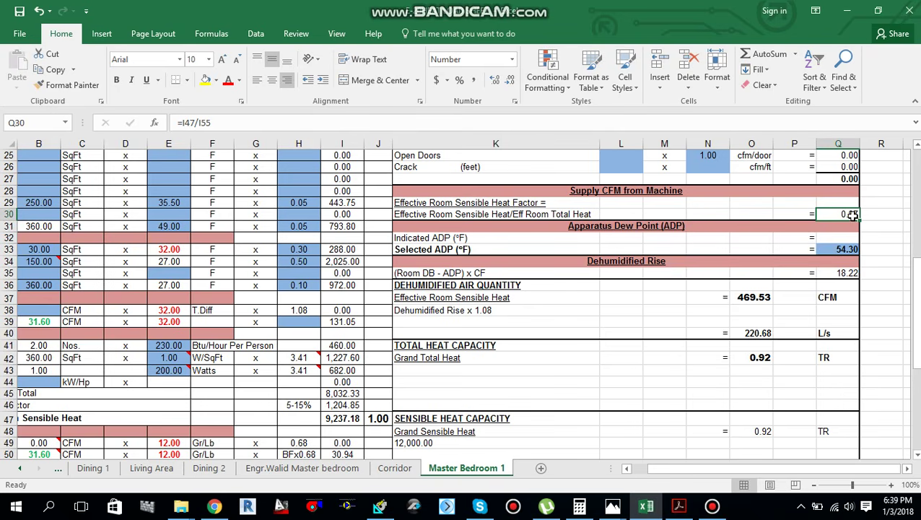
click(612, 505)
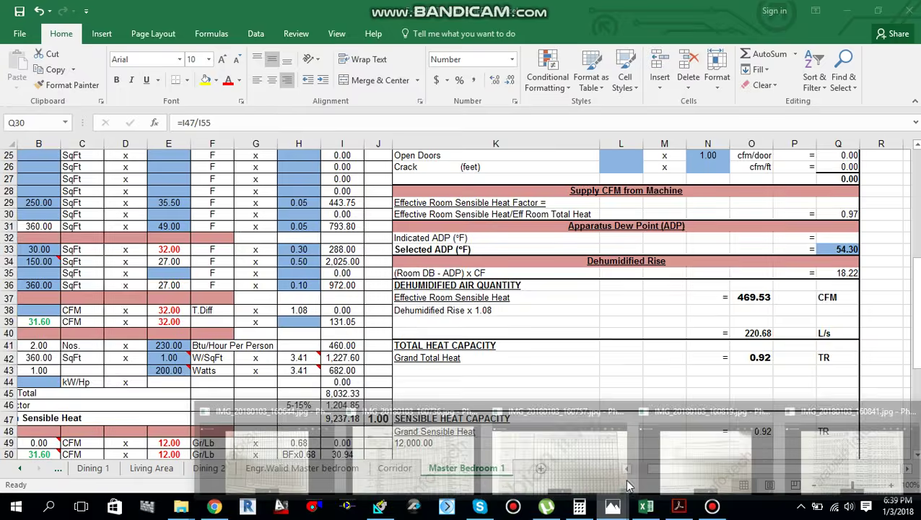
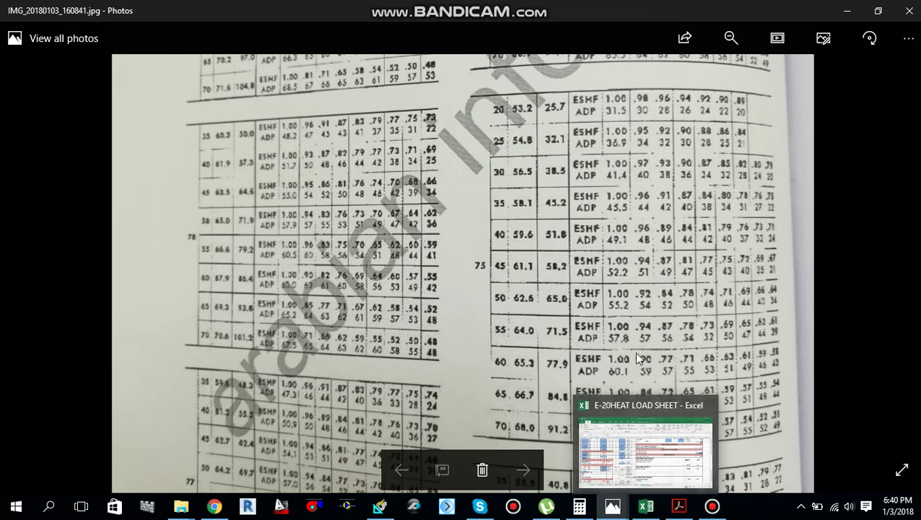
Return to the Excel heat load sheet and set the Selected ADP to 54.7 °F.
click(647, 509)
click(831, 249)
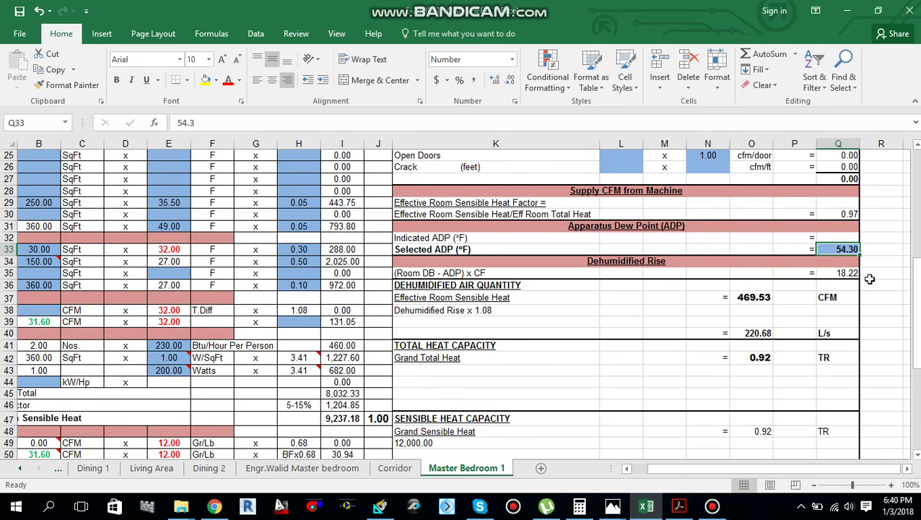
text(54.)
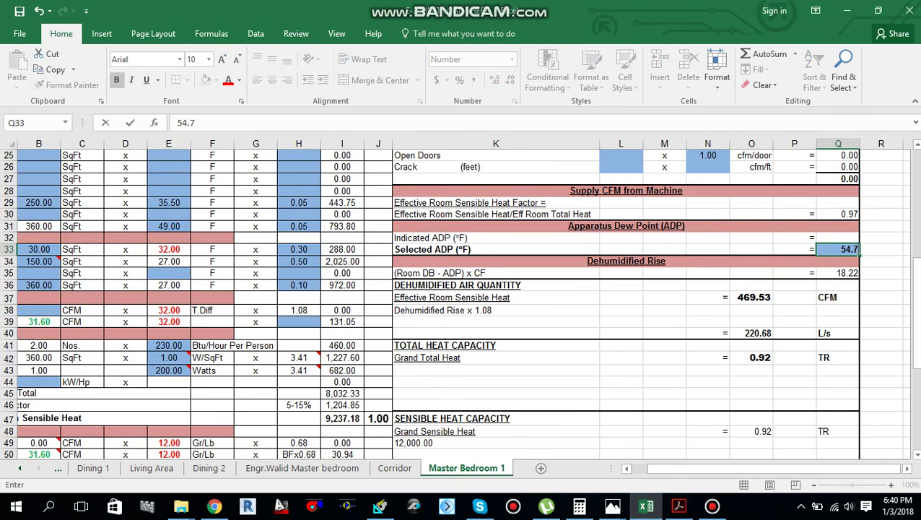
text(7)
key(Return)
key(Up)
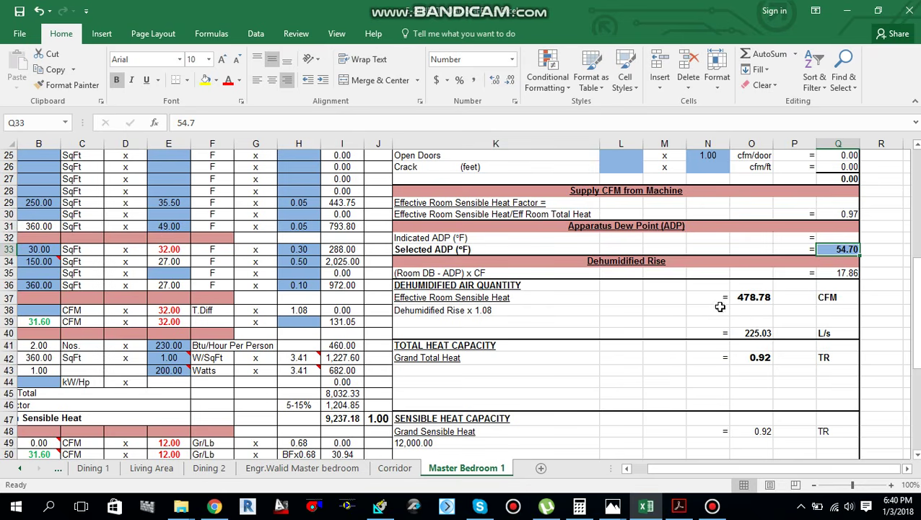
Check the formulas for the dehumidified air quantity in CFM and the total heat capacity in TR.
scroll(550, 329, down, 2)
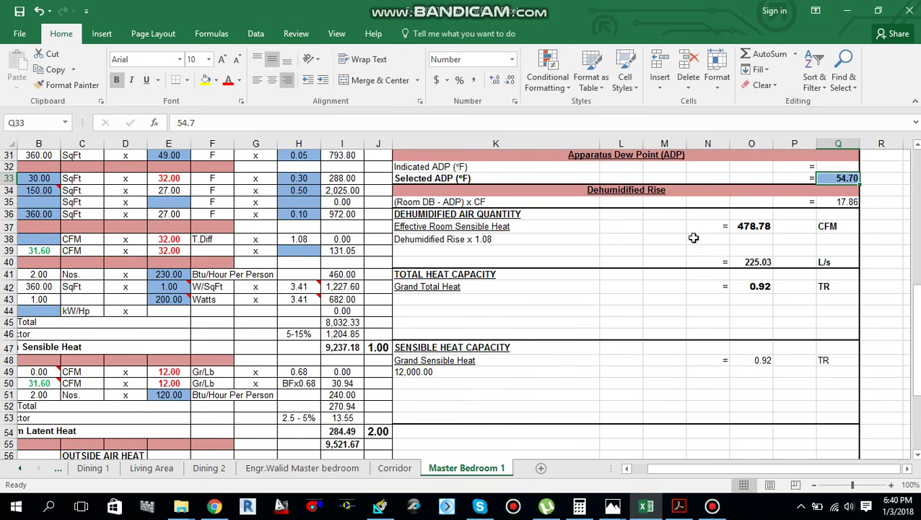
click(755, 226)
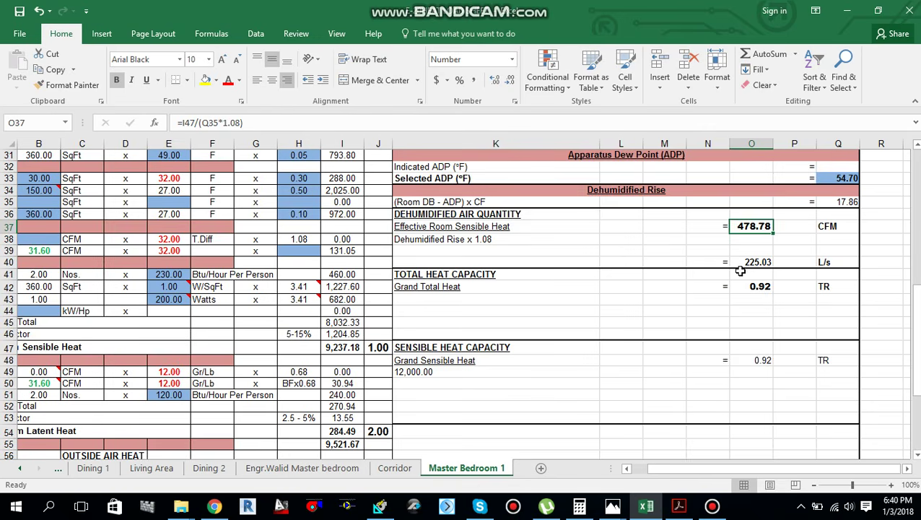
scroll(738, 288, down, 1)
click(763, 251)
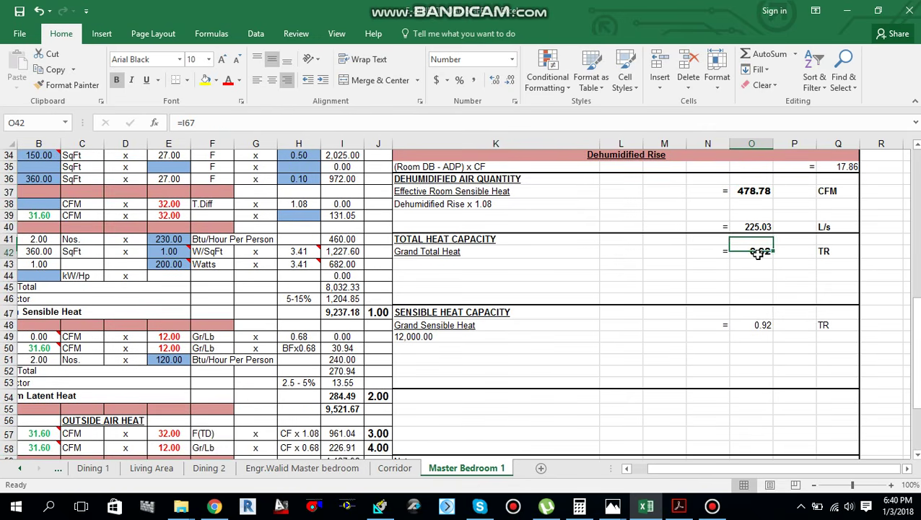
Check the TMBH, TSMBH and TSKW formulas under Grand Total Heat.
scroll(595, 328, down, 3)
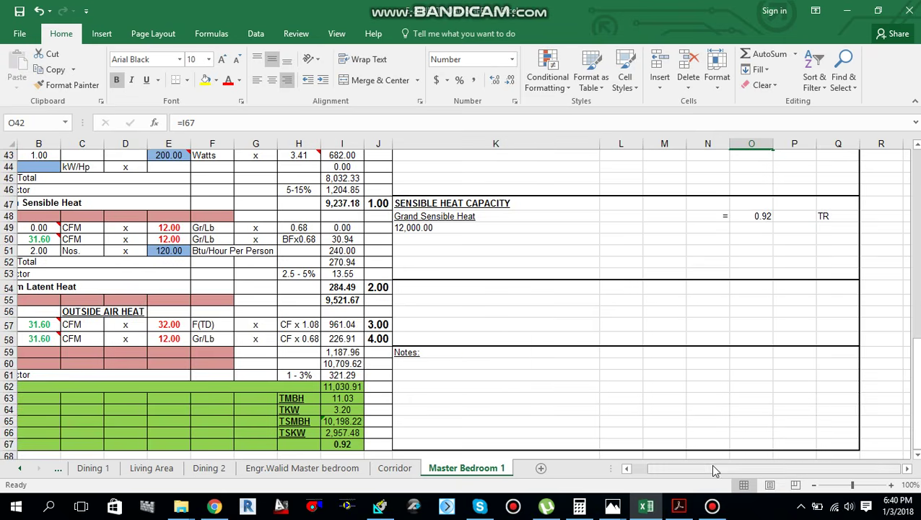
drag(714, 470, 679, 467)
click(517, 397)
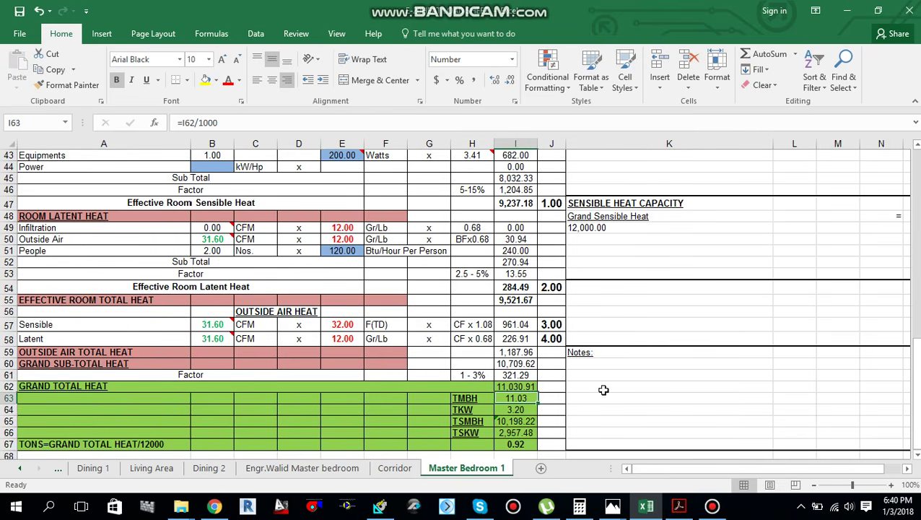
scroll(501, 430, down, 1)
scroll(501, 429, down, 1)
click(511, 387)
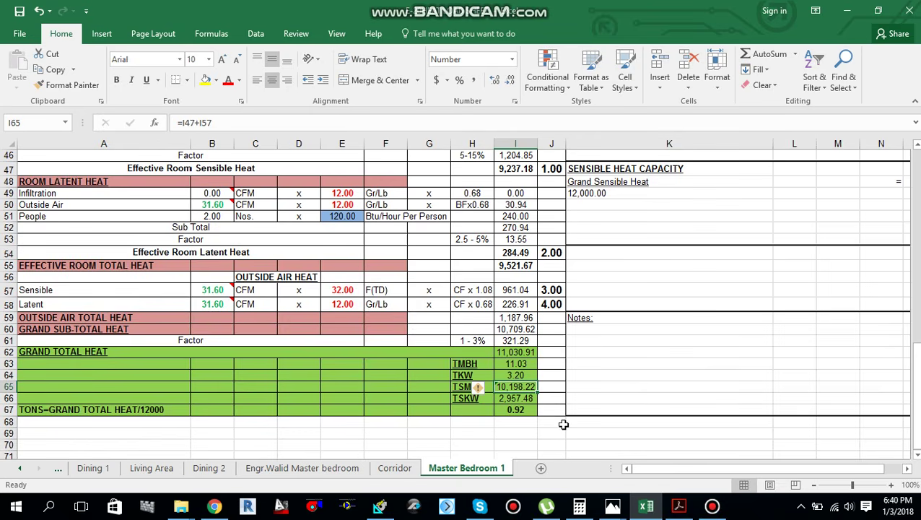
click(519, 399)
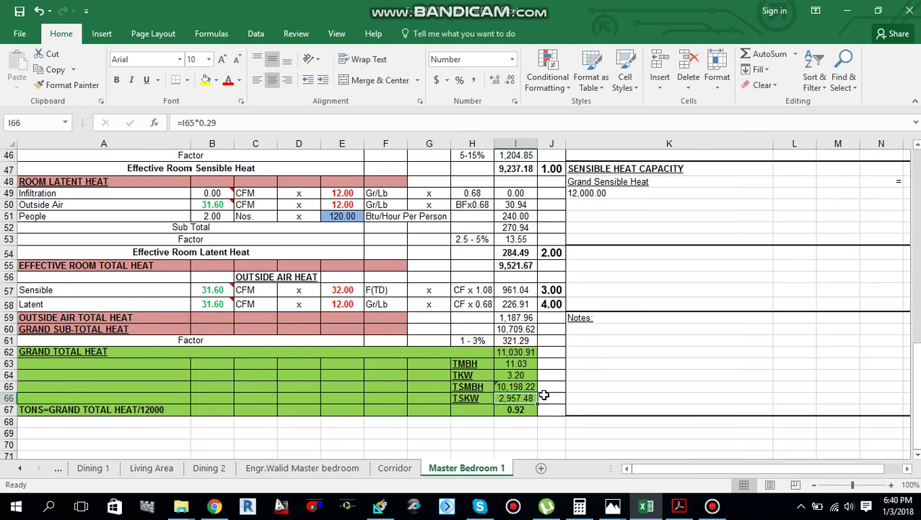
Switch to HAP and preview the system design reports for the M.Bedroom-AC-01 air system.
click(379, 506)
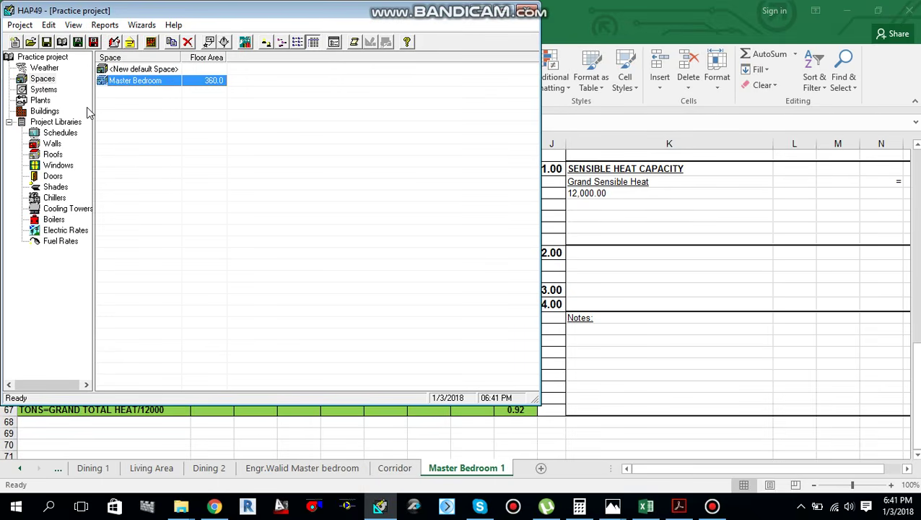
click(58, 90)
right_click(120, 82)
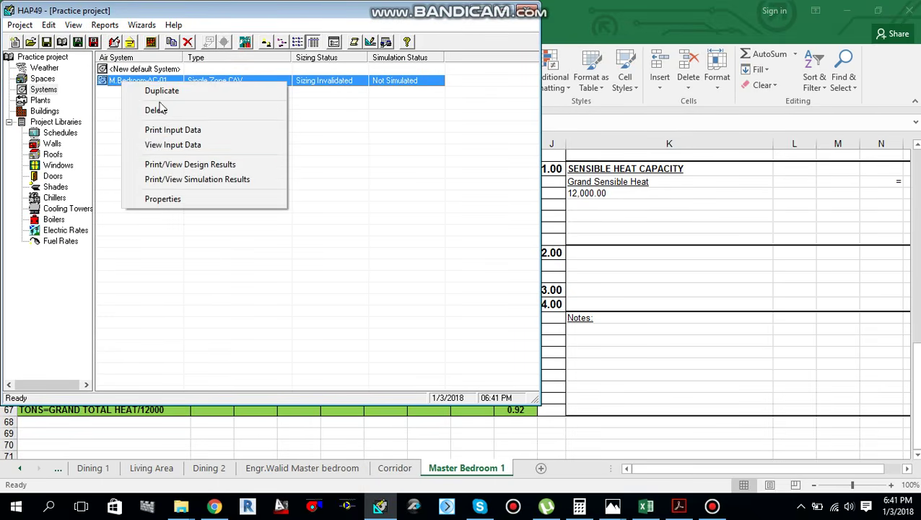
click(193, 164)
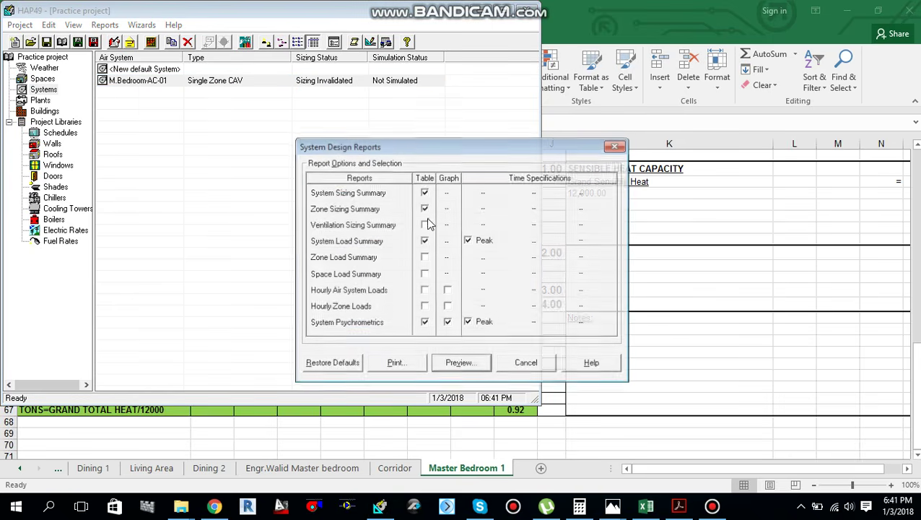
click(456, 364)
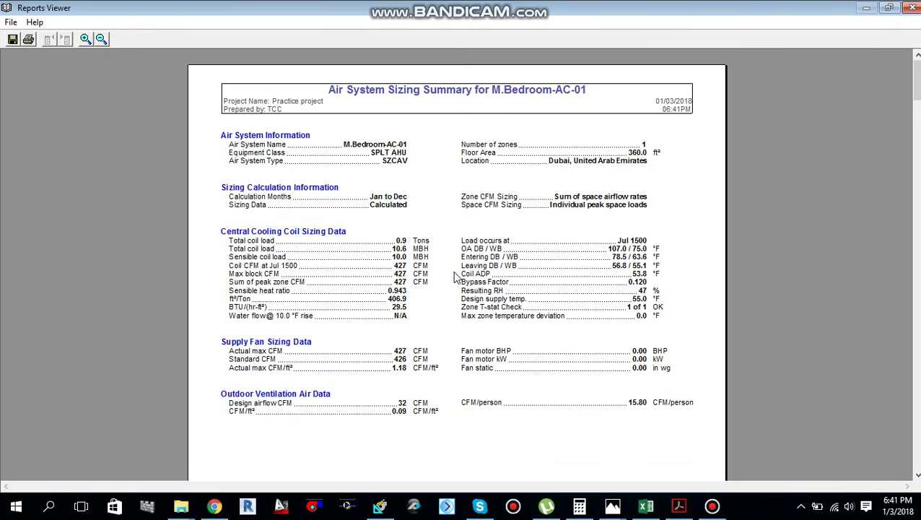
Compare the report's central cooling coil sizing data with the tons calculated from the grand total heat in Excel.
scroll(456, 278, down, 1)
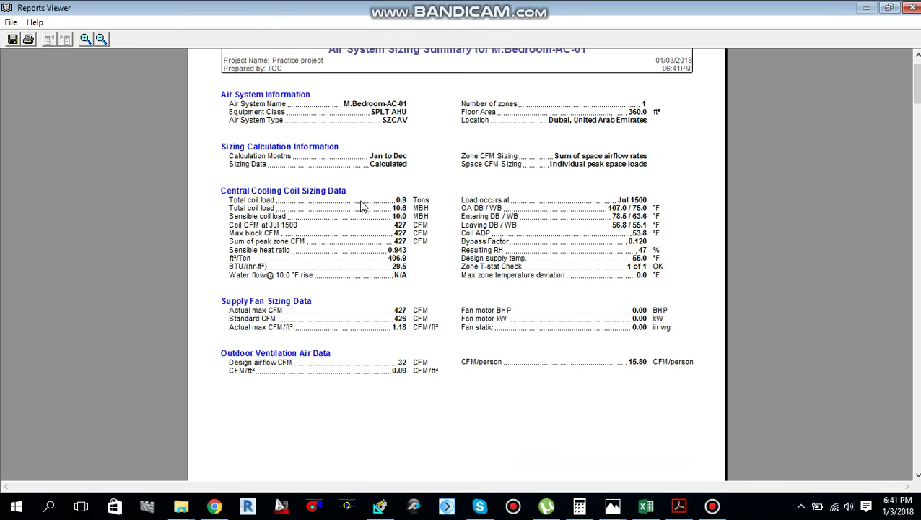
click(646, 505)
click(516, 409)
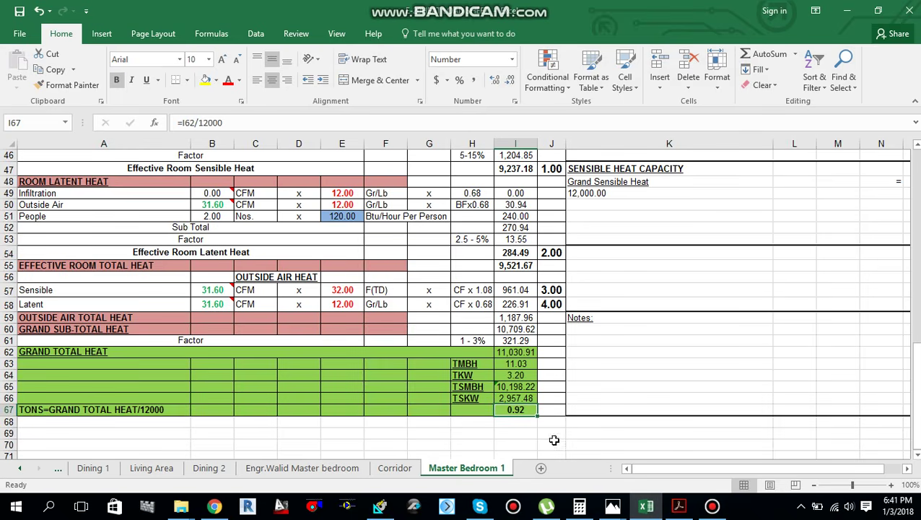
Compare the total coil load in MBH from HAP's sizing report with the TMBH cell under Grand Total Heat in Excel.
mouse_move(679, 505)
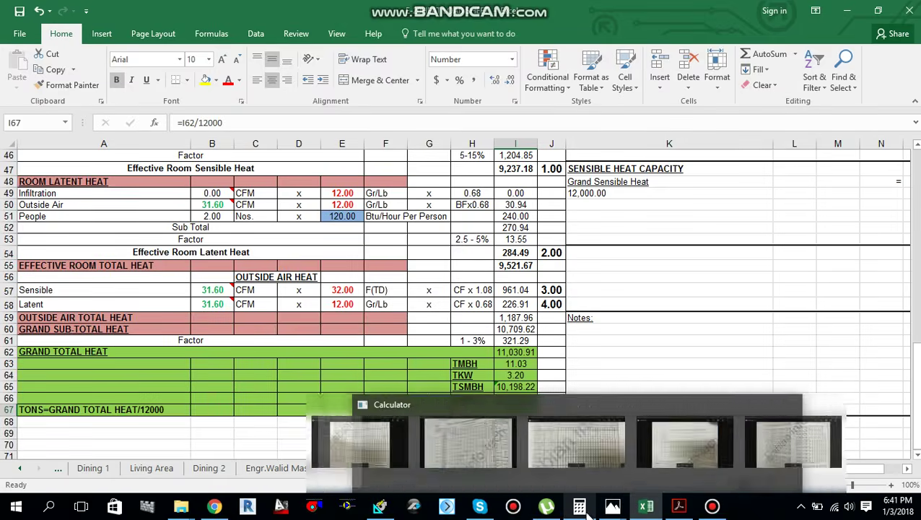
click(381, 505)
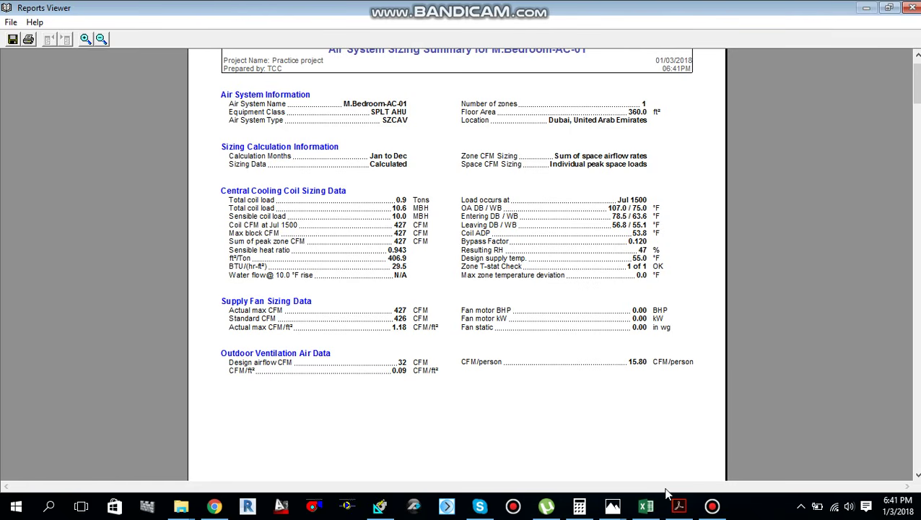
click(655, 510)
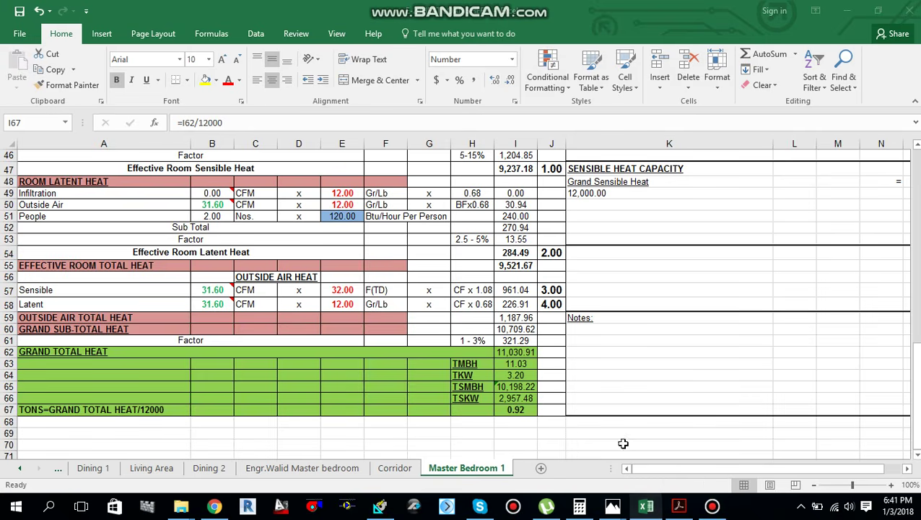
click(523, 364)
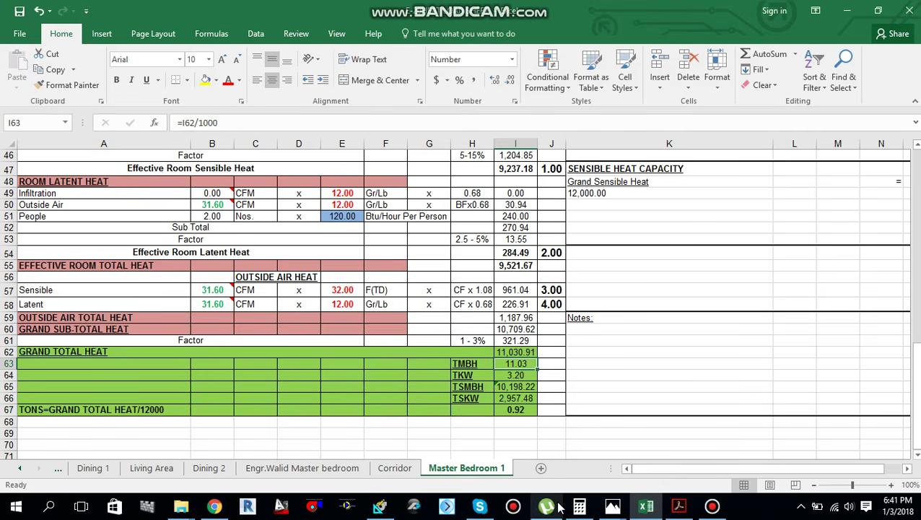
Compare the coil CFM in HAP's sizing report with the dehumidified air quantity on the Excel heat load sheet.
mouse_move(646, 513)
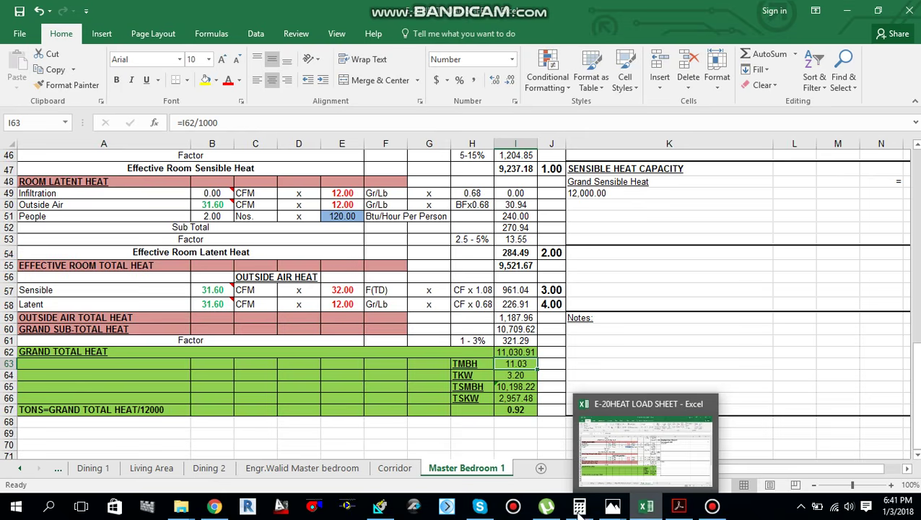
click(383, 509)
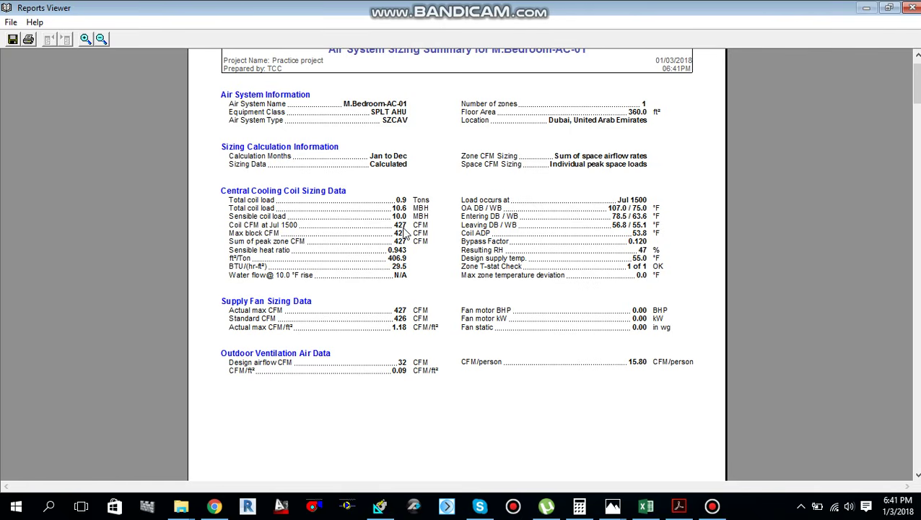
click(646, 506)
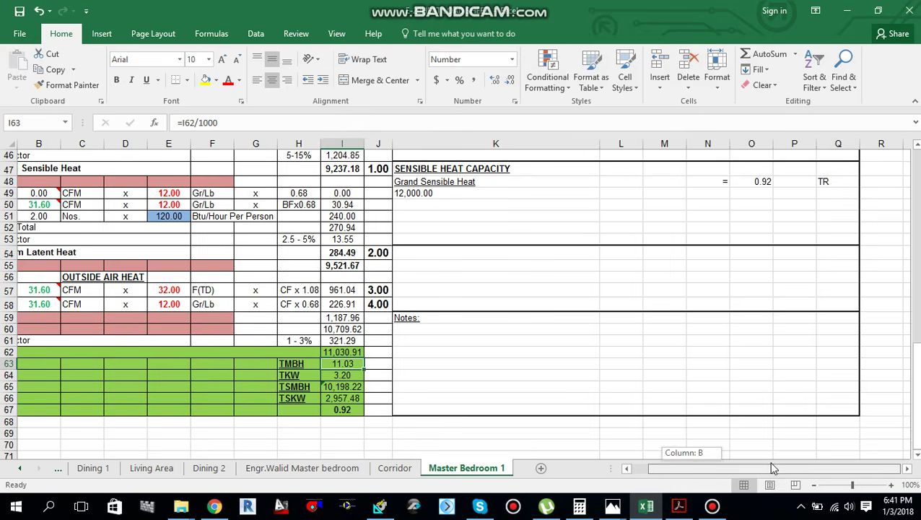
scroll(770, 380, up, 5)
drag(822, 468, 807, 468)
click(245, 322)
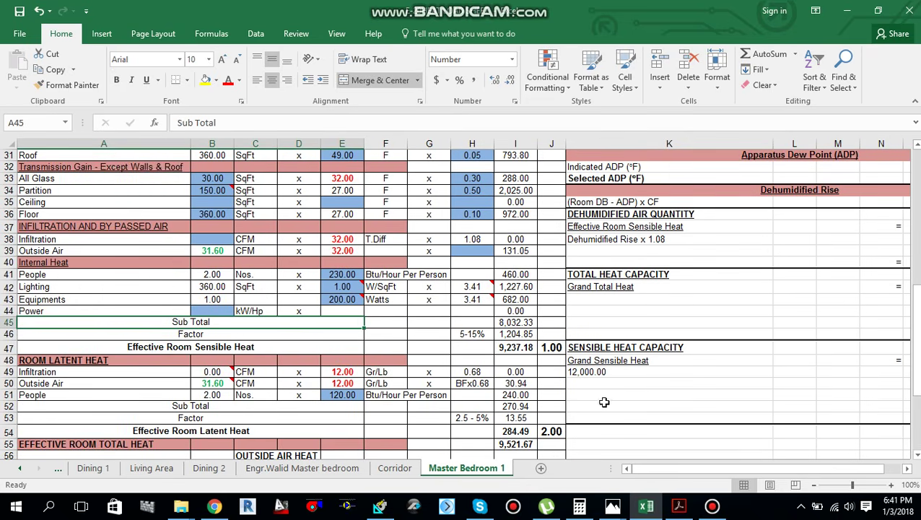
Review the glass, wall, roof and partition heat gain rows of the Master Bedroom 1 sheet.
scroll(214, 350, down, 6)
scroll(213, 349, up, 6)
scroll(208, 349, up, 8)
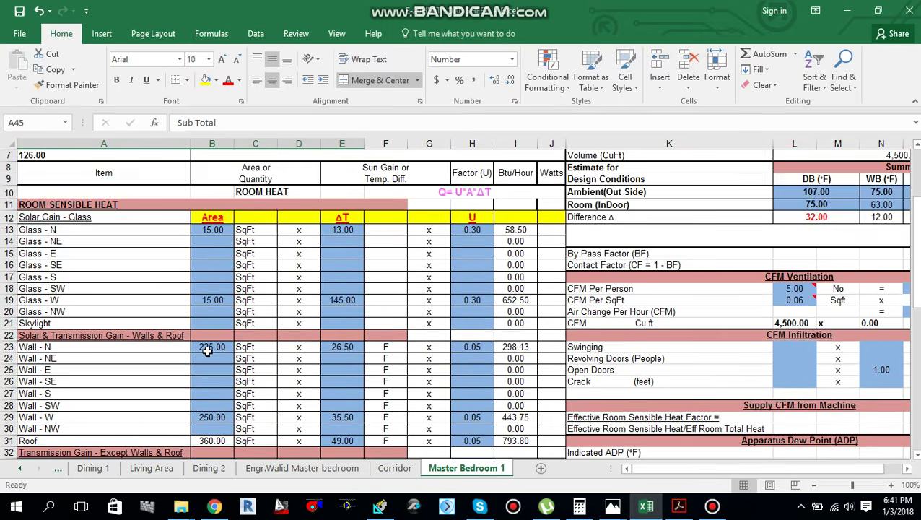
mouse_move(645, 474)
mouse_down()
mouse_move(722, 467)
mouse_move(654, 480)
mouse_up()
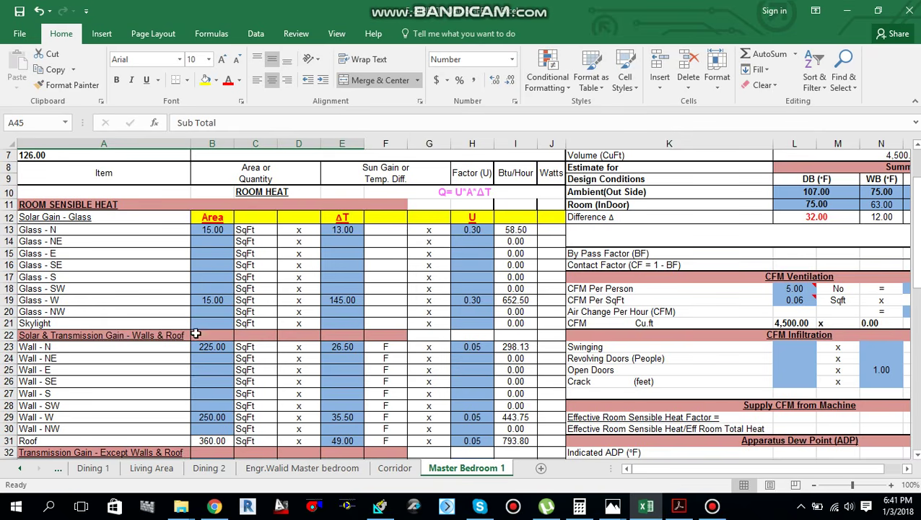
scroll(396, 355, down, 3)
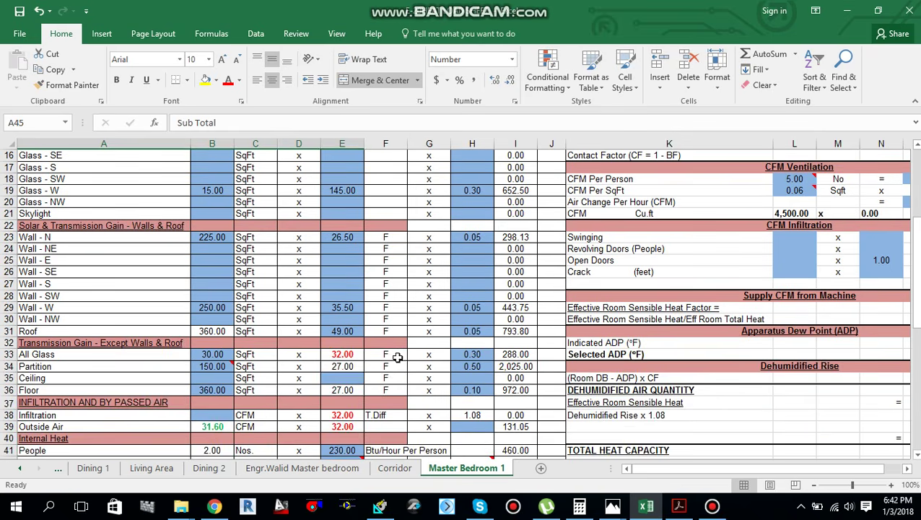
click(395, 355)
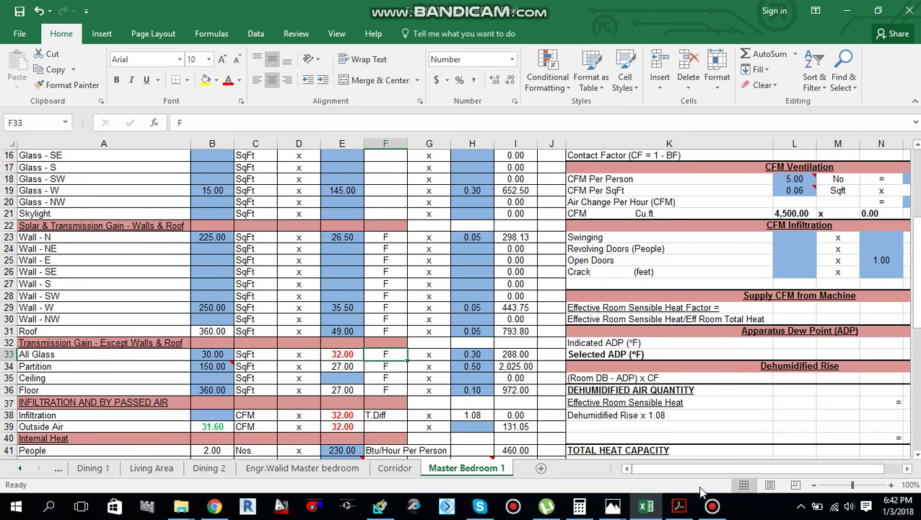
click(712, 506)
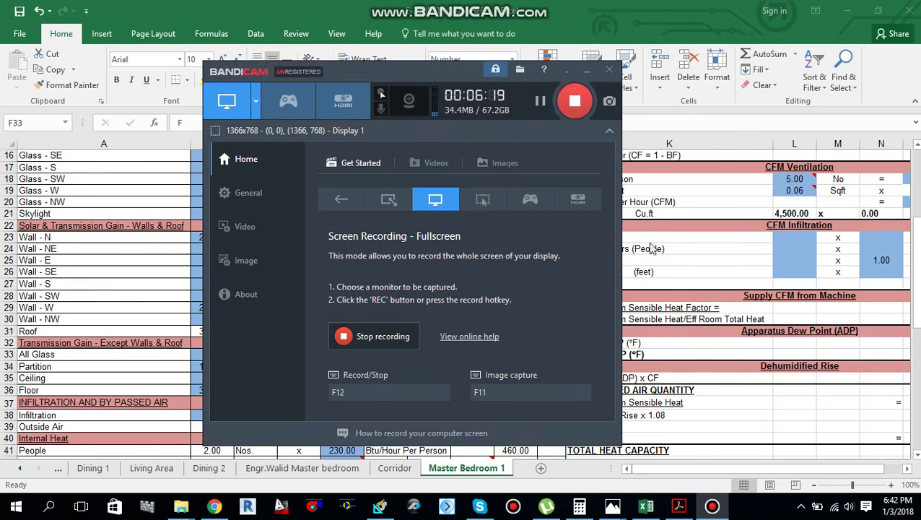